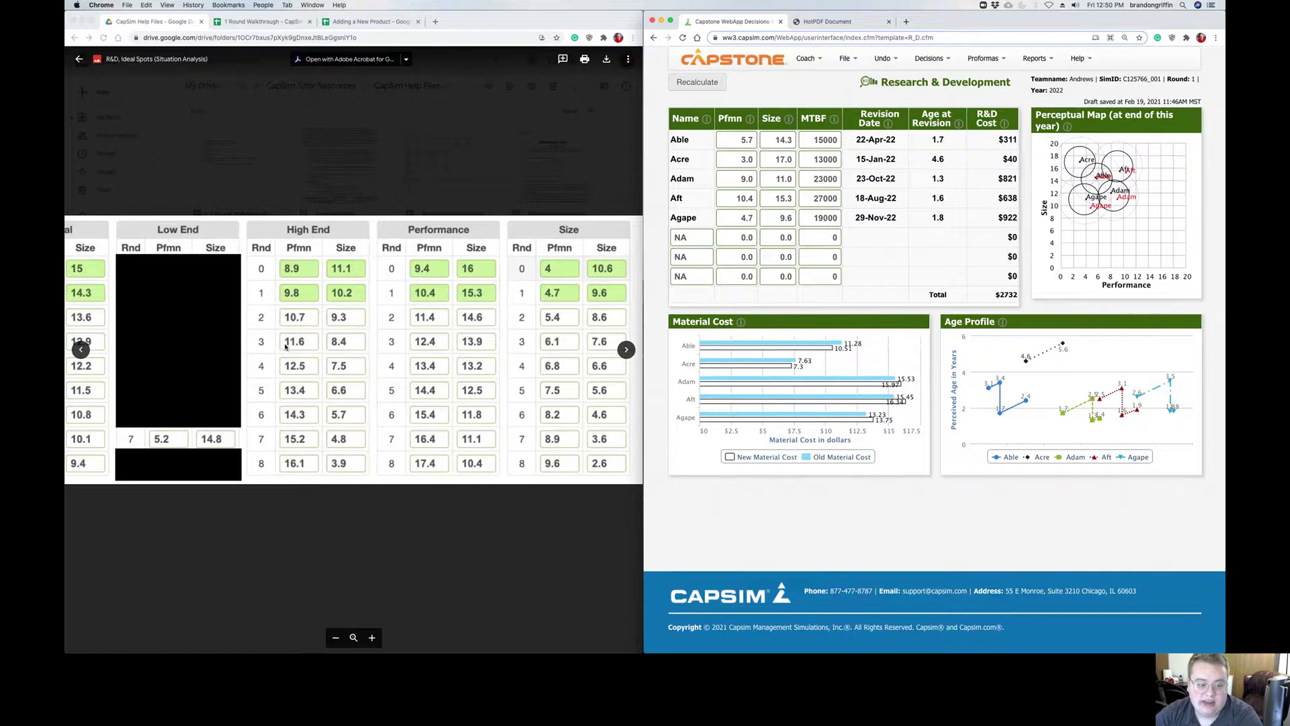
Look over the ideal performance and size spots by round for each segment in the ideal spots table.
{"action": "left_click", "coordinate": [348, 372]}
{"action": "scroll", "coordinate": [377, 349], "scroll_direction": "left", "scroll_amount": 3}
{"action": "scroll", "coordinate": [403, 336], "scroll_direction": "right", "scroll_amount": 2}
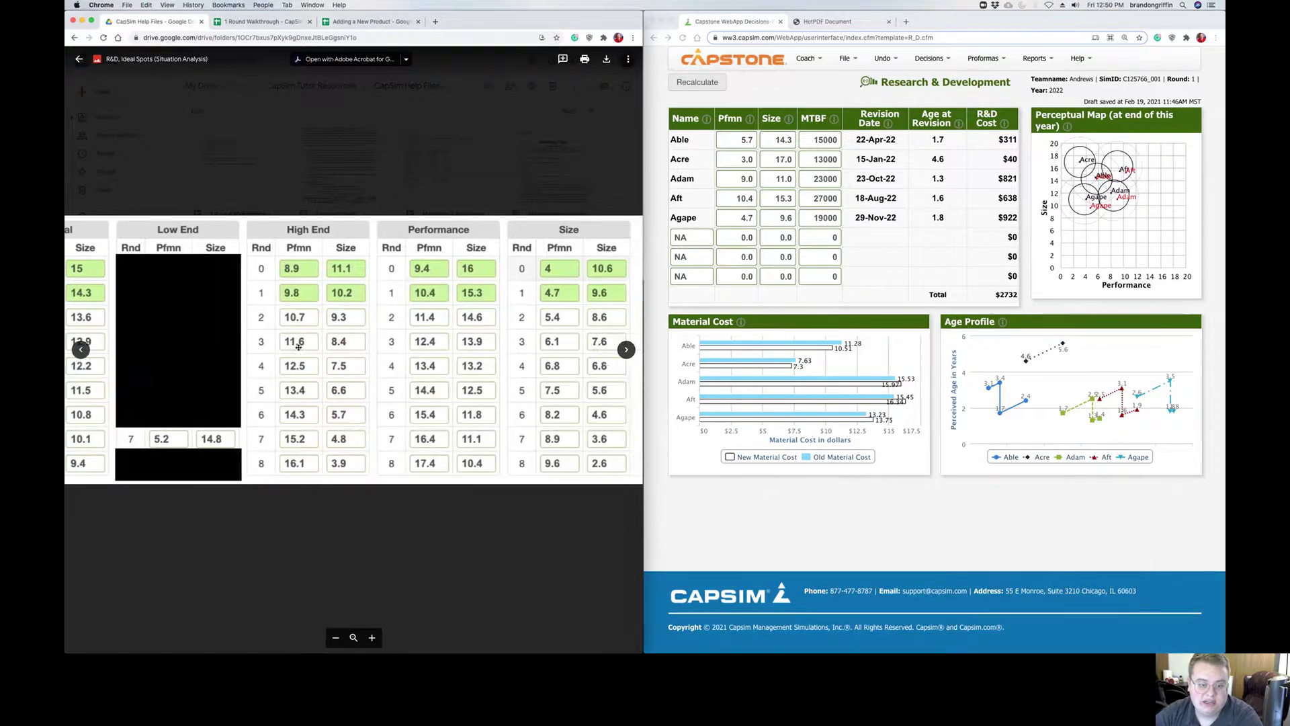
{"action": "scroll", "coordinate": [426, 346], "scroll_direction": "left", "scroll_amount": 1}
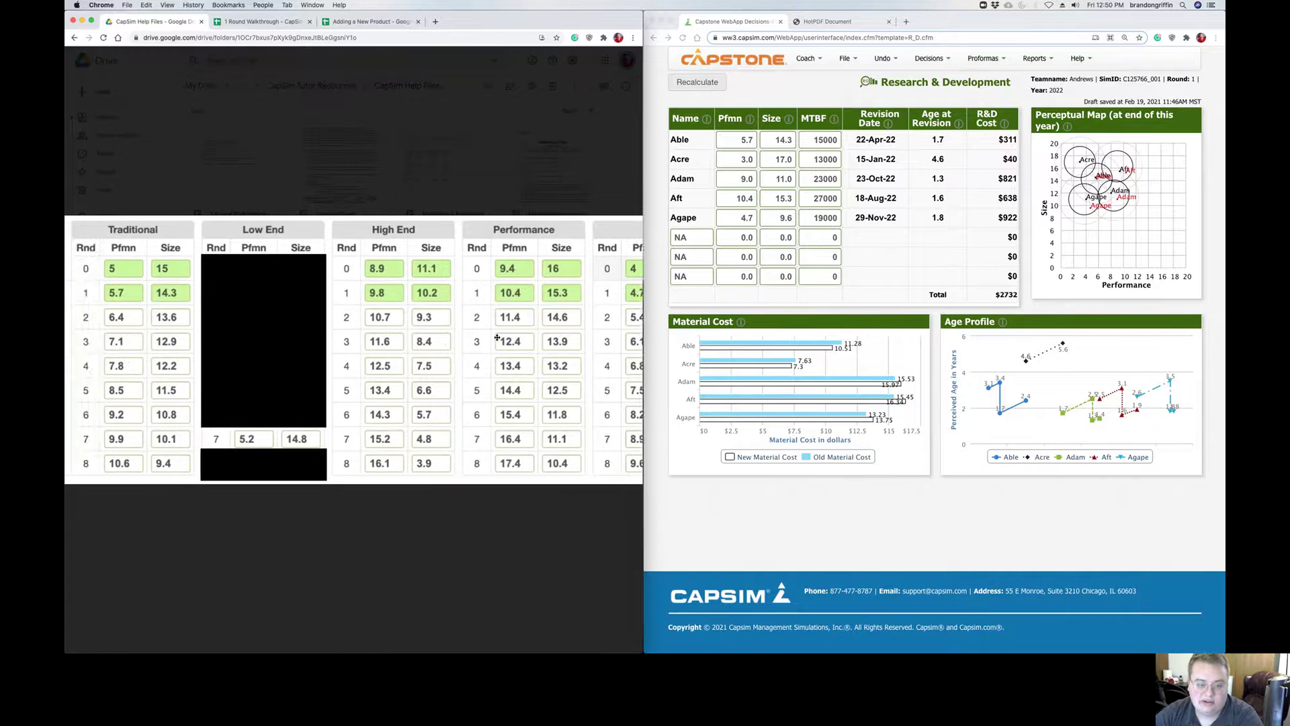
{"action": "scroll", "coordinate": [430, 343], "scroll_direction": "right", "scroll_amount": 3}
{"action": "scroll", "coordinate": [443, 343], "scroll_direction": "left", "scroll_amount": 3}
{"action": "scroll", "coordinate": [447, 342], "scroll_direction": "left", "scroll_amount": 1}
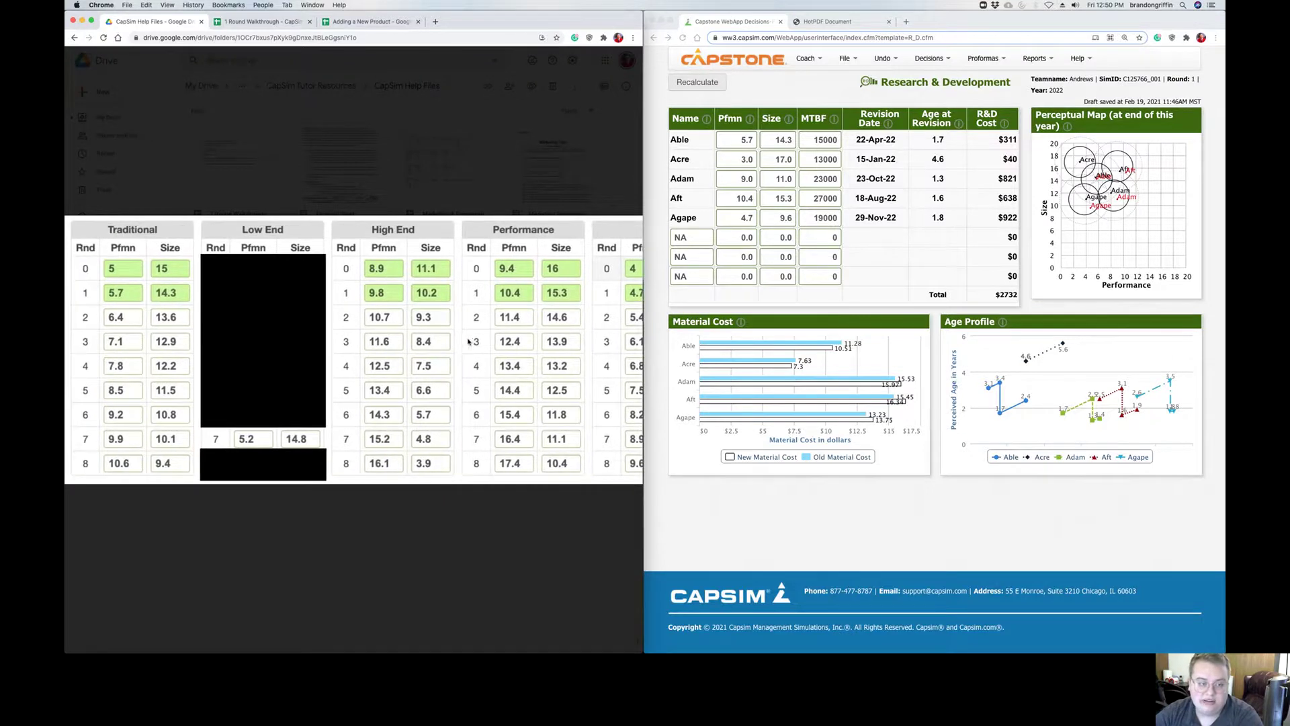
Look through the Round 0 Courier report's first pages, including the selected financial statistics, and return to the R&D decisions.
{"action": "left_click", "coordinate": [848, 22]}
{"action": "scroll", "coordinate": [943, 319], "scroll_direction": "down", "scroll_amount": 2}
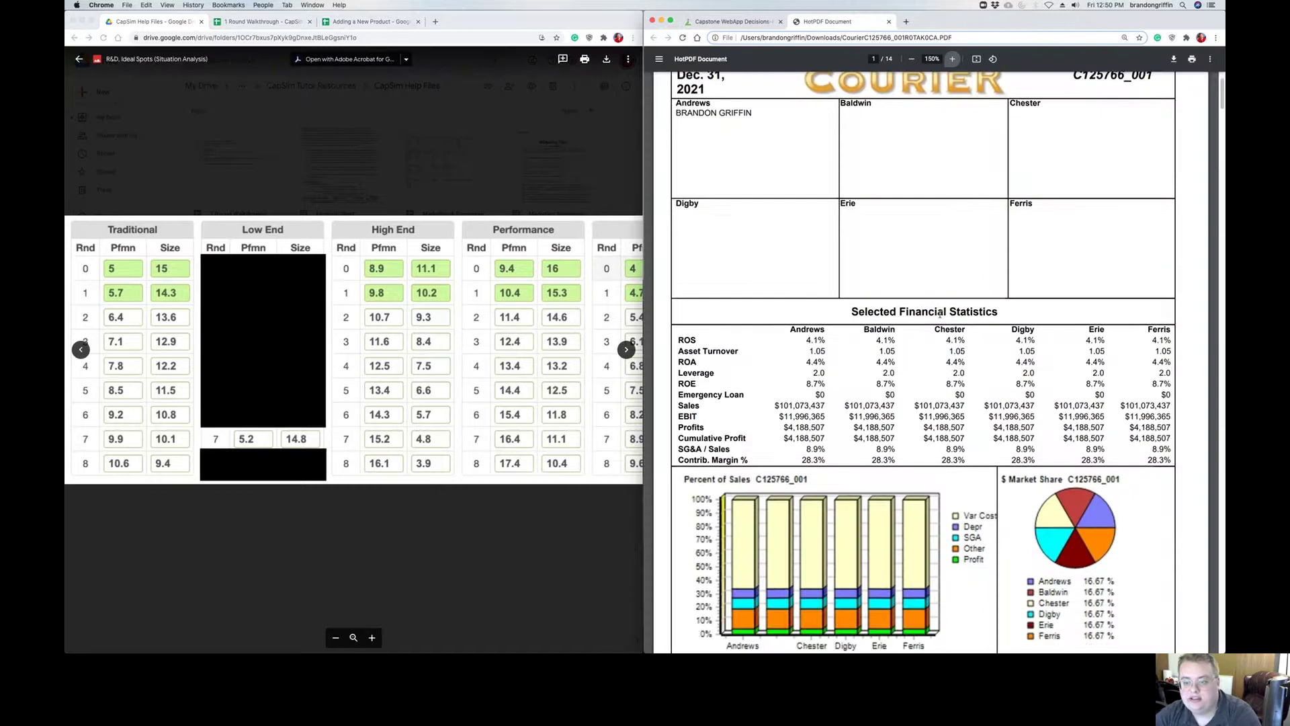
{"action": "scroll", "coordinate": [939, 314], "scroll_direction": "down", "scroll_amount": 5}
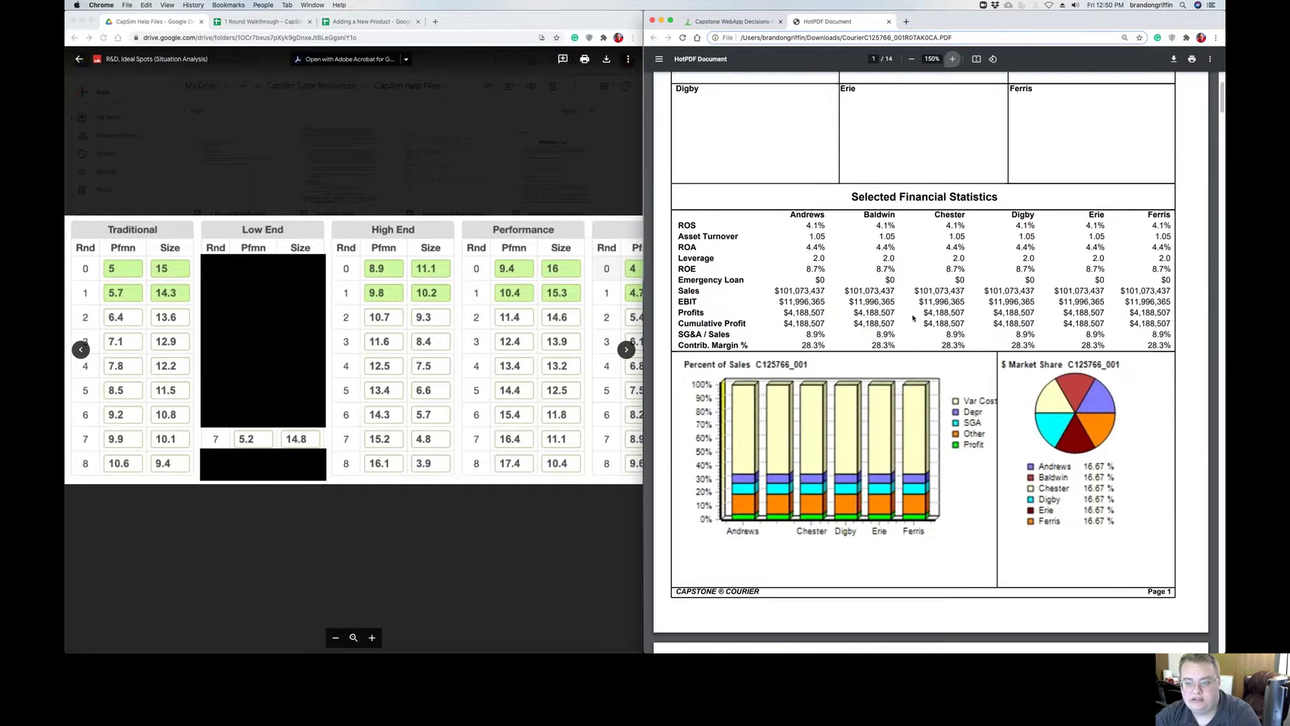
{"action": "scroll", "coordinate": [914, 313], "scroll_direction": "up", "scroll_amount": 5}
{"action": "scroll", "coordinate": [894, 323], "scroll_direction": "down", "scroll_amount": 10}
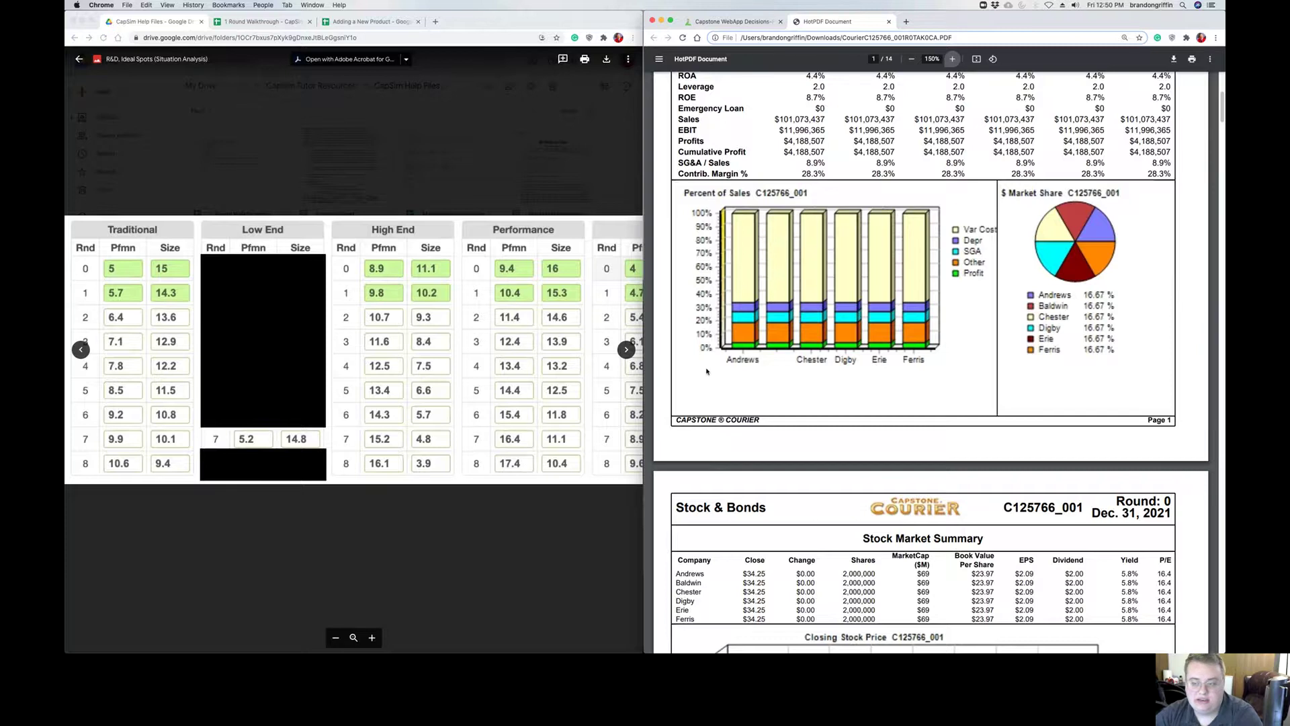
{"action": "scroll", "coordinate": [702, 366], "scroll_direction": "up", "scroll_amount": 5}
{"action": "scroll", "coordinate": [692, 363], "scroll_direction": "up", "scroll_amount": 7}
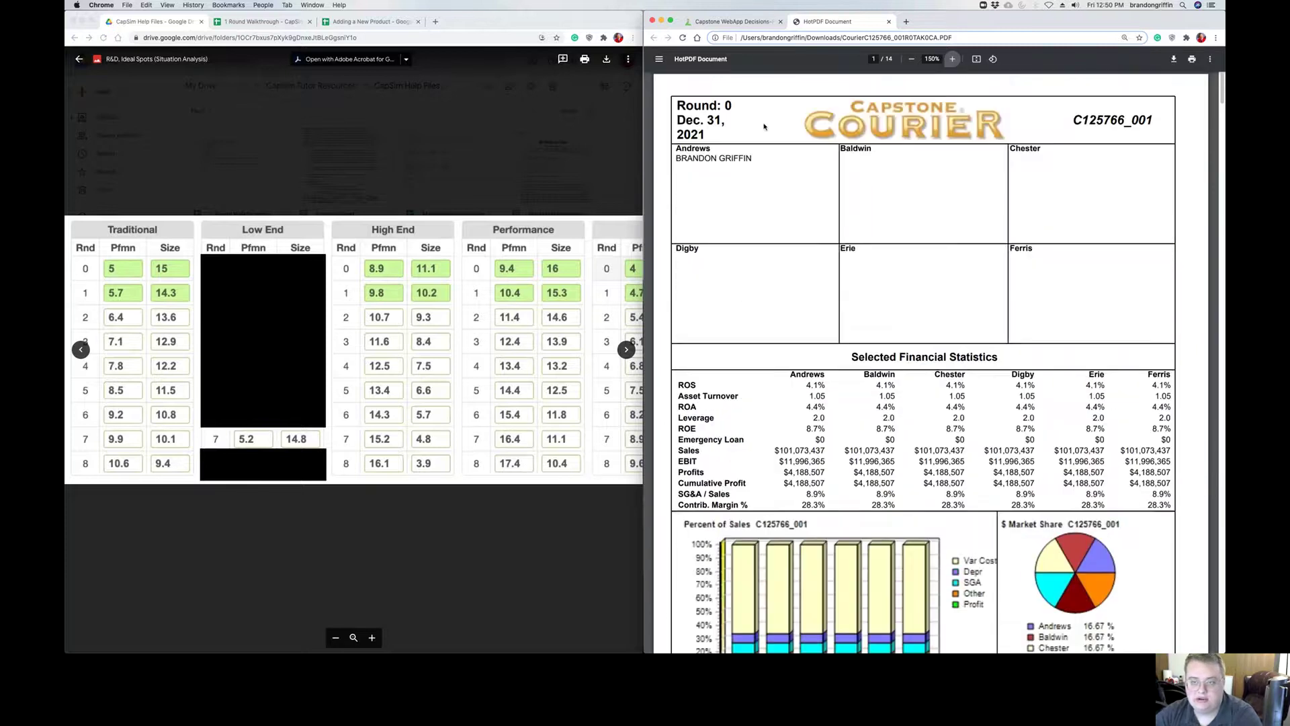
{"action": "left_click", "coordinate": [717, 22]}
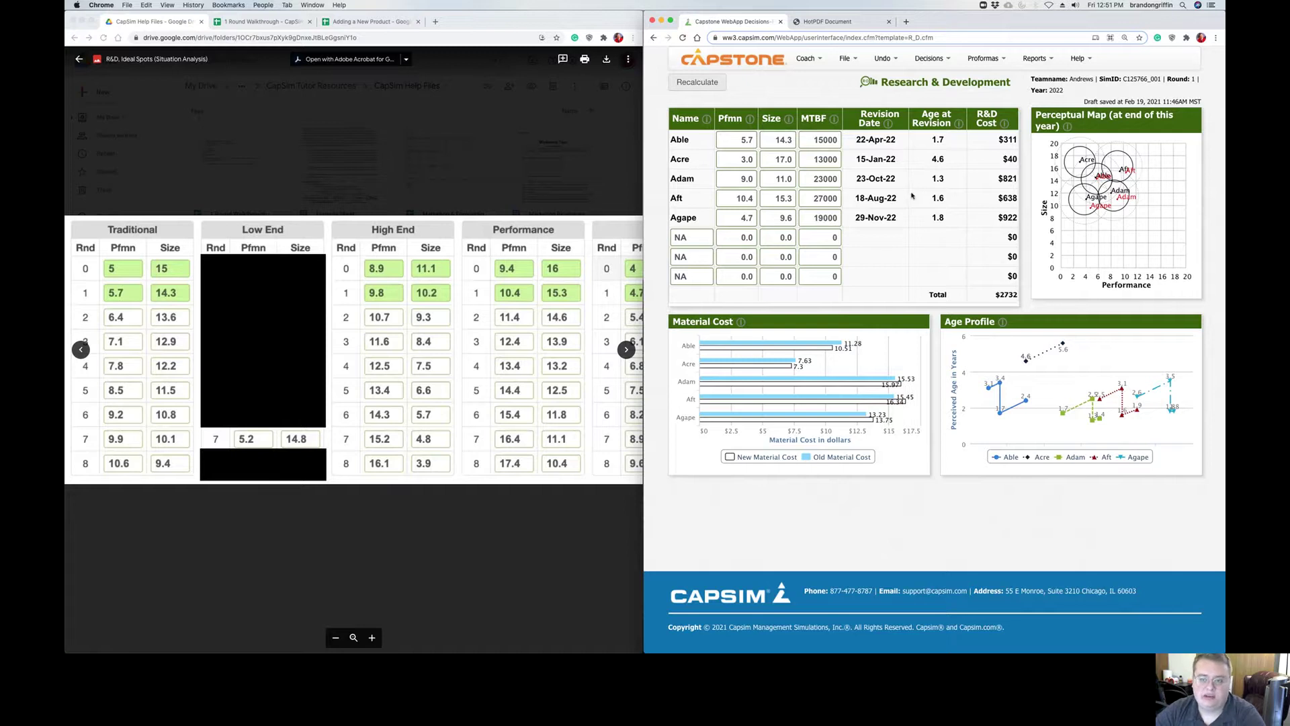
Reopen the Courier report and read through it to the Low End and Performance segment analysis pages.
{"action": "left_click", "coordinate": [843, 22]}
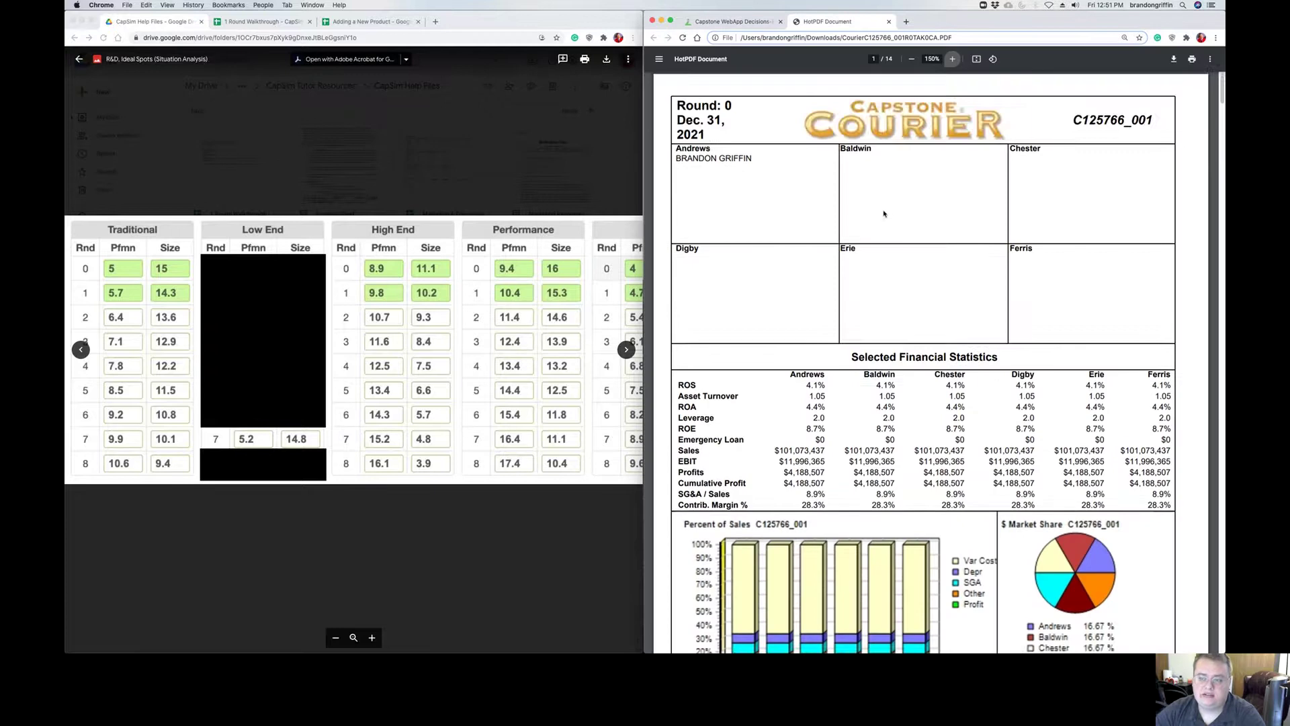
{"action": "scroll", "coordinate": [751, 124], "scroll_direction": "down", "scroll_amount": 2}
{"action": "scroll", "coordinate": [756, 145], "scroll_direction": "up", "scroll_amount": 1}
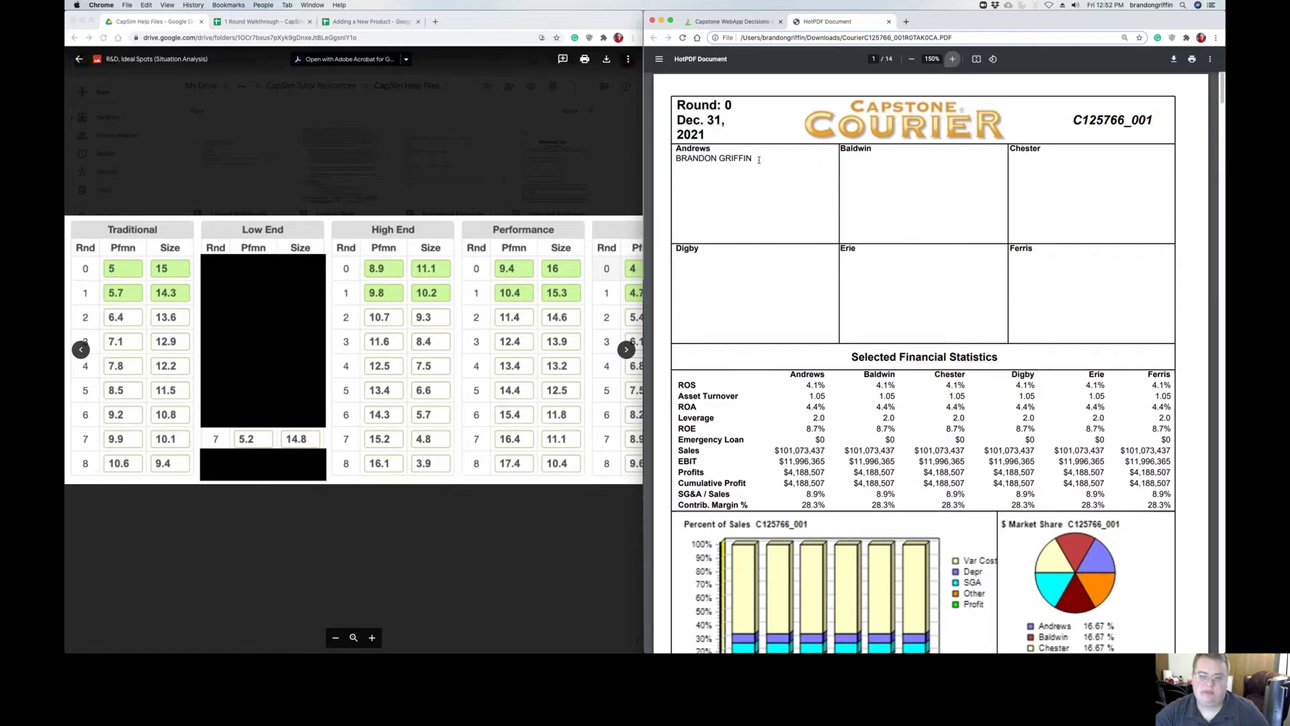
{"action": "scroll", "coordinate": [902, 244], "scroll_direction": "down", "scroll_amount": 3}
{"action": "scroll", "coordinate": [900, 244], "scroll_direction": "down", "scroll_amount": 20}
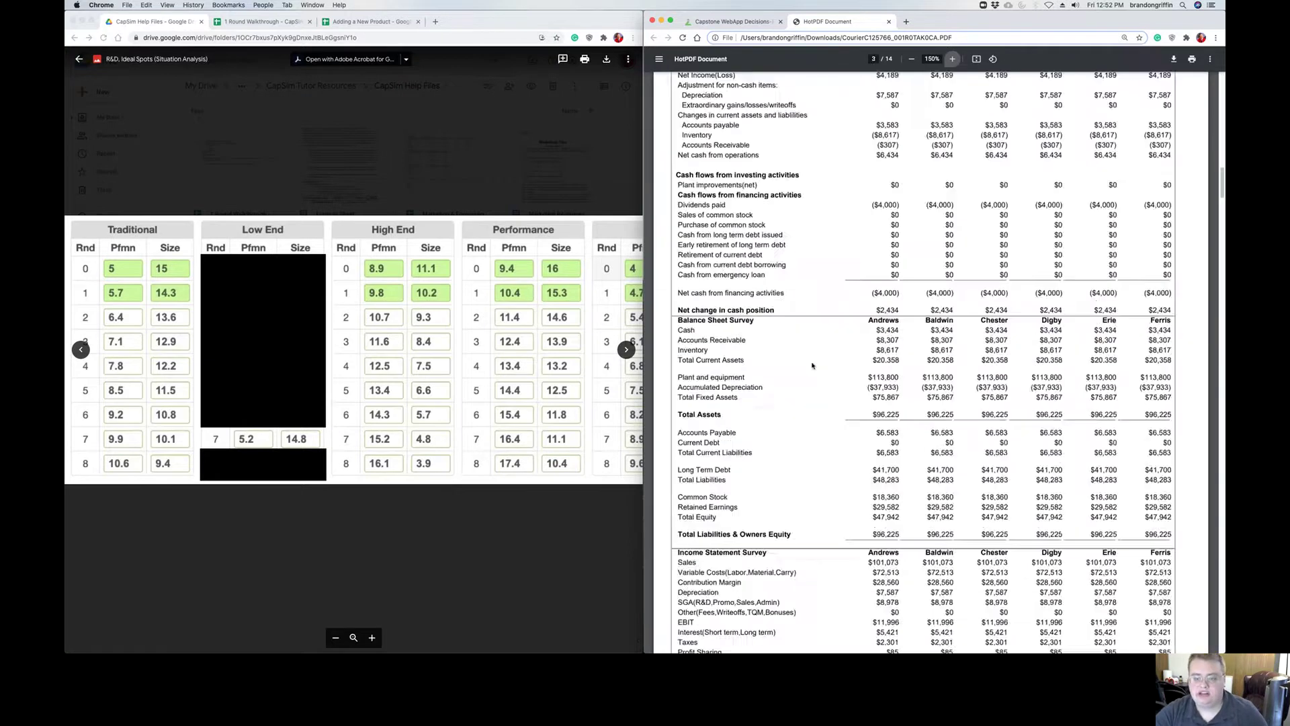
{"action": "scroll", "coordinate": [755, 182], "scroll_direction": "down", "scroll_amount": 20}
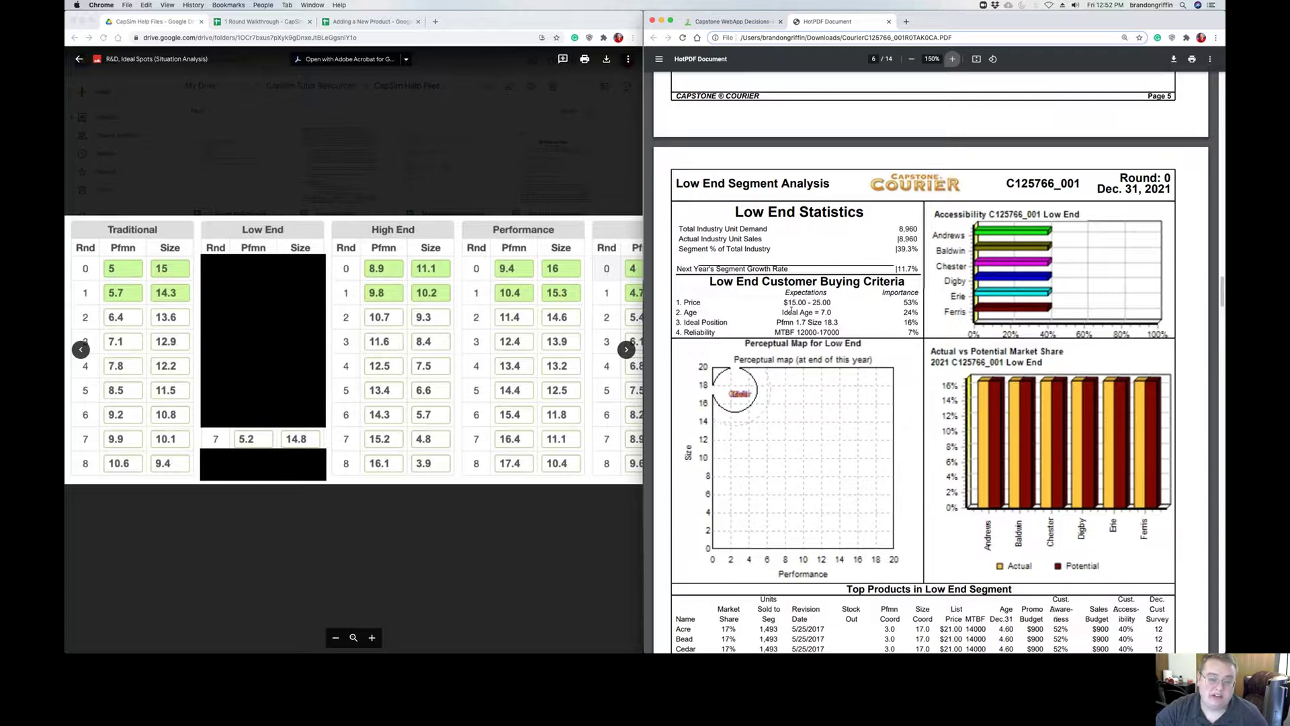
{"action": "scroll", "coordinate": [783, 363], "scroll_direction": "down", "scroll_amount": 5}
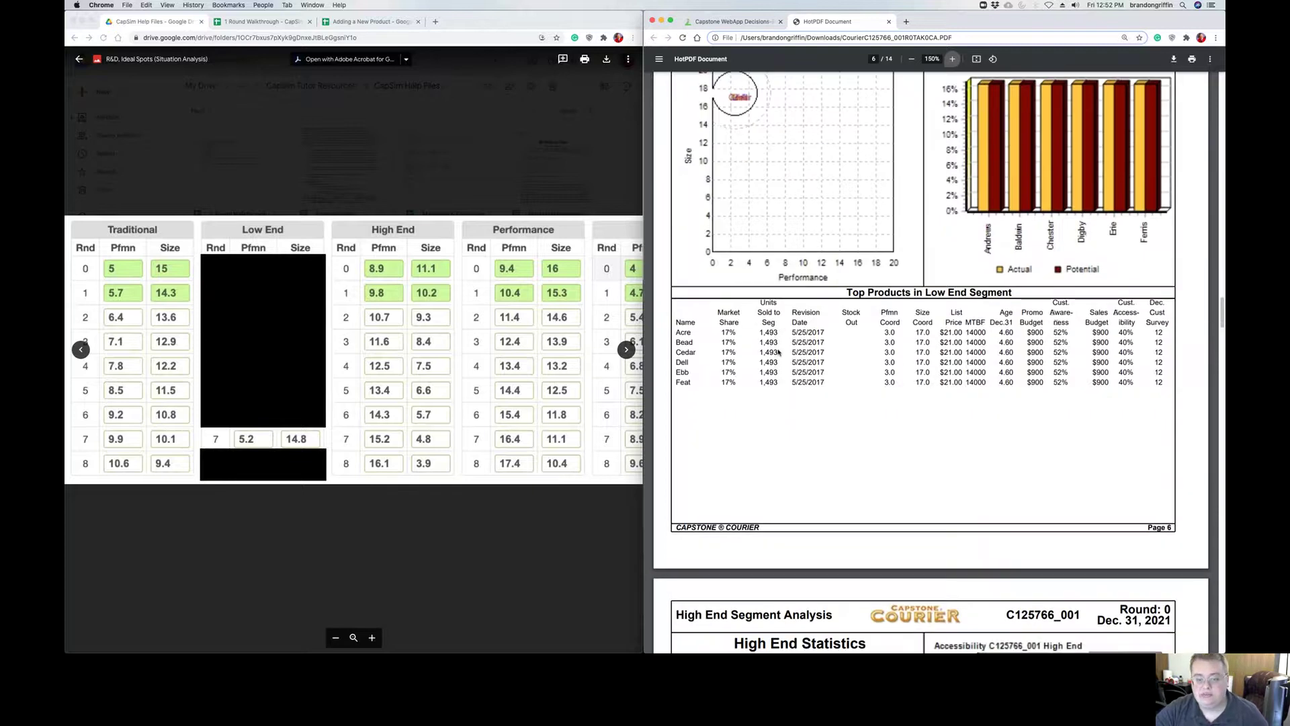
{"action": "scroll", "coordinate": [778, 351], "scroll_direction": "down", "scroll_amount": 15}
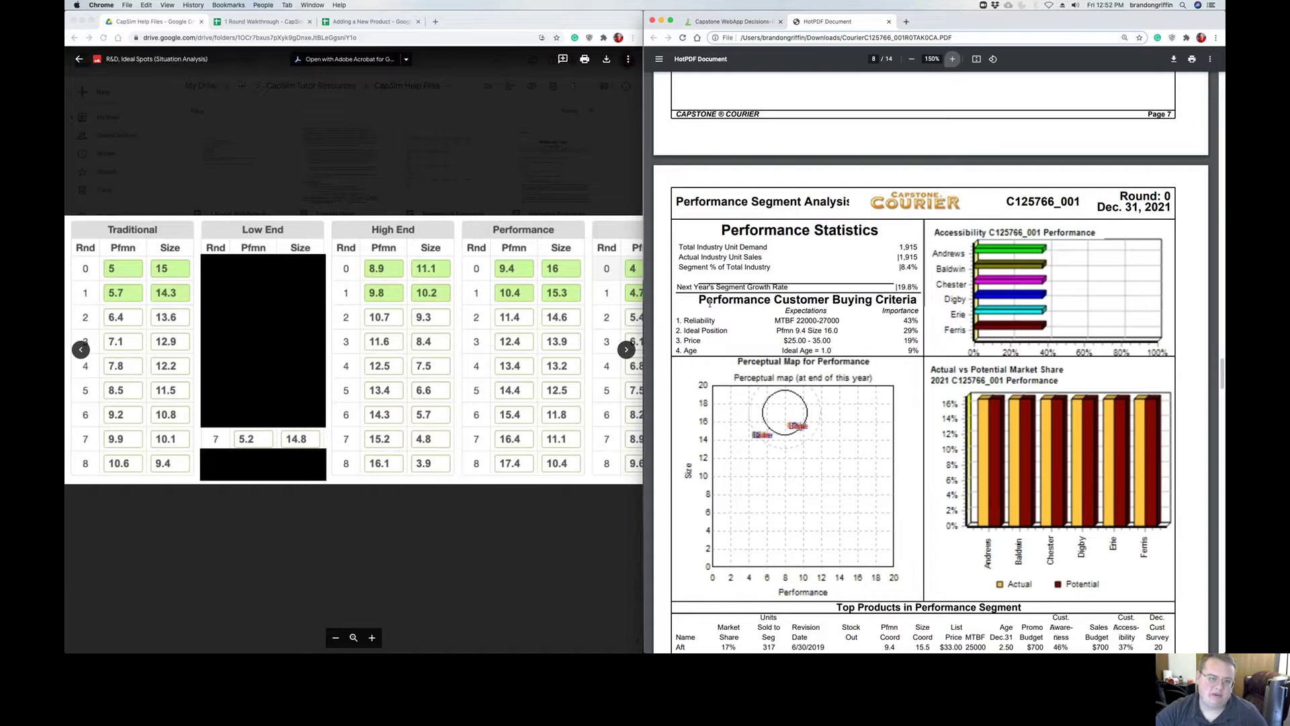
Examine the Size segment's ideal spots in the table and its customer buying criteria in the Courier report.
{"action": "left_click", "coordinate": [586, 299]}
{"action": "left_click_drag", "start_coordinate": [615, 281], "coordinate": [412, 277]}
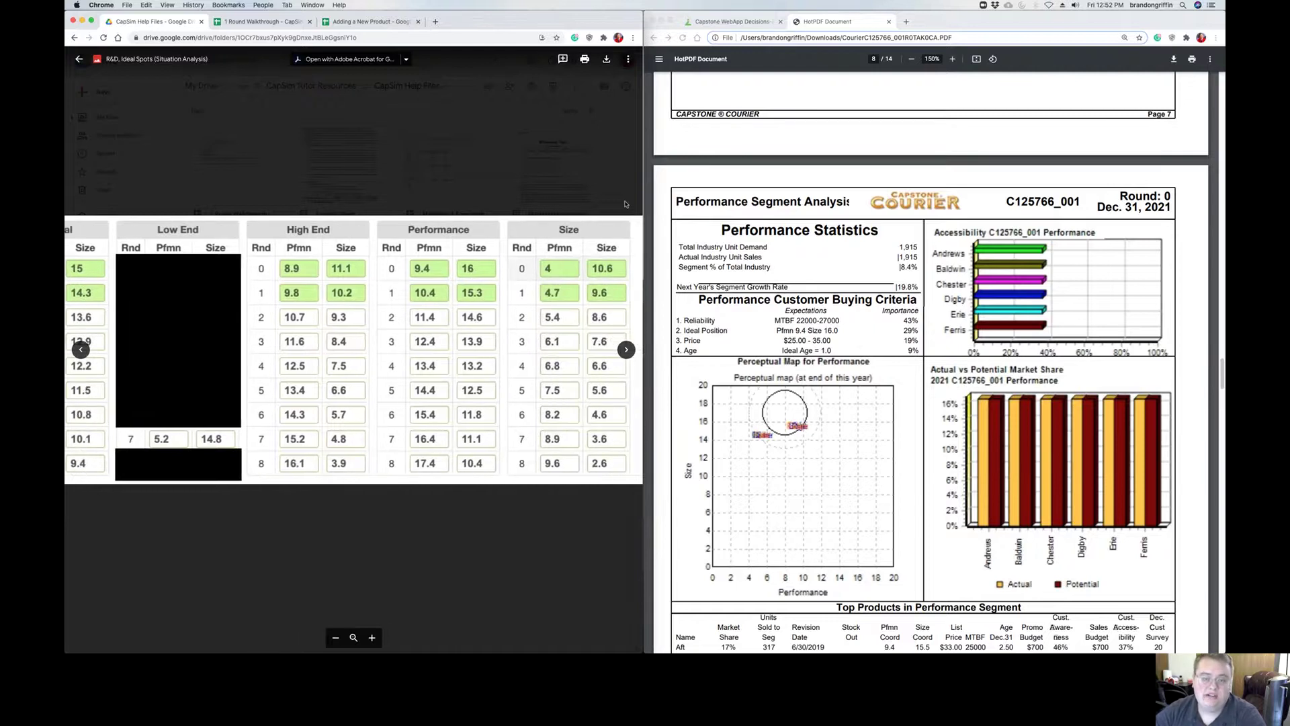
{"action": "scroll", "coordinate": [714, 296], "scroll_direction": "down", "scroll_amount": 10}
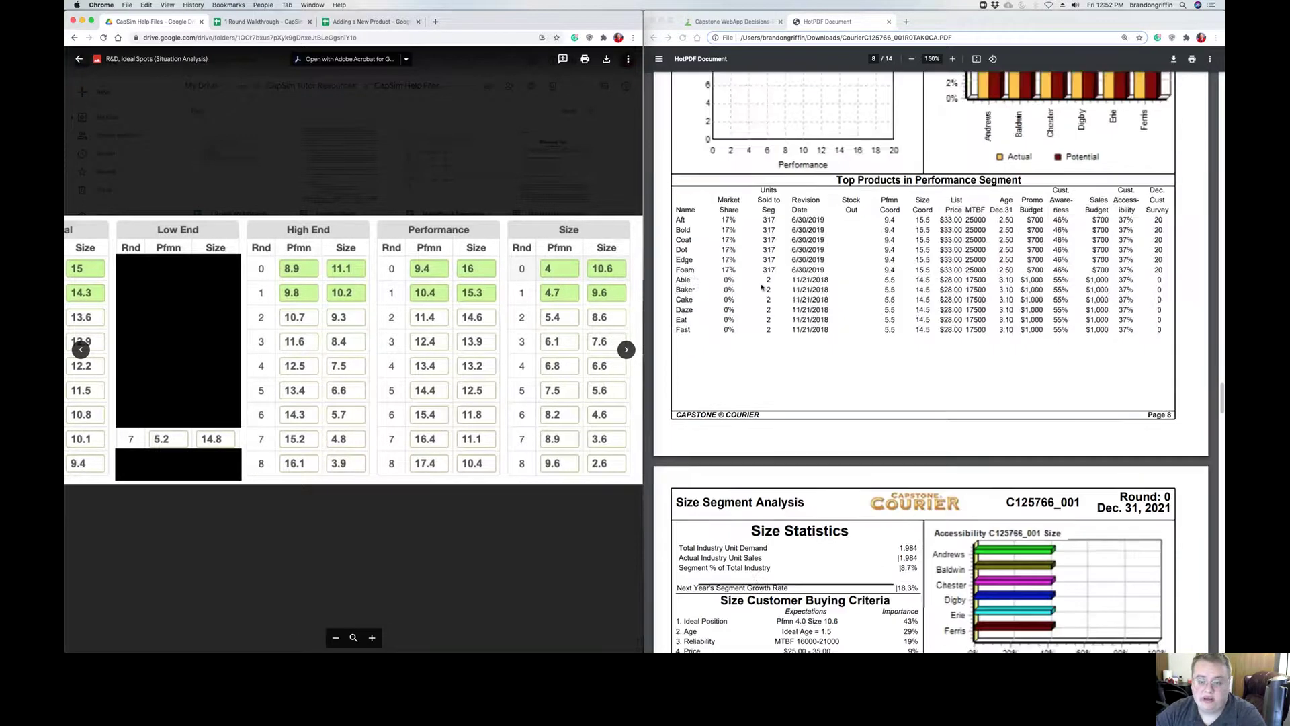
{"action": "scroll", "coordinate": [751, 294], "scroll_direction": "down", "scroll_amount": 3}
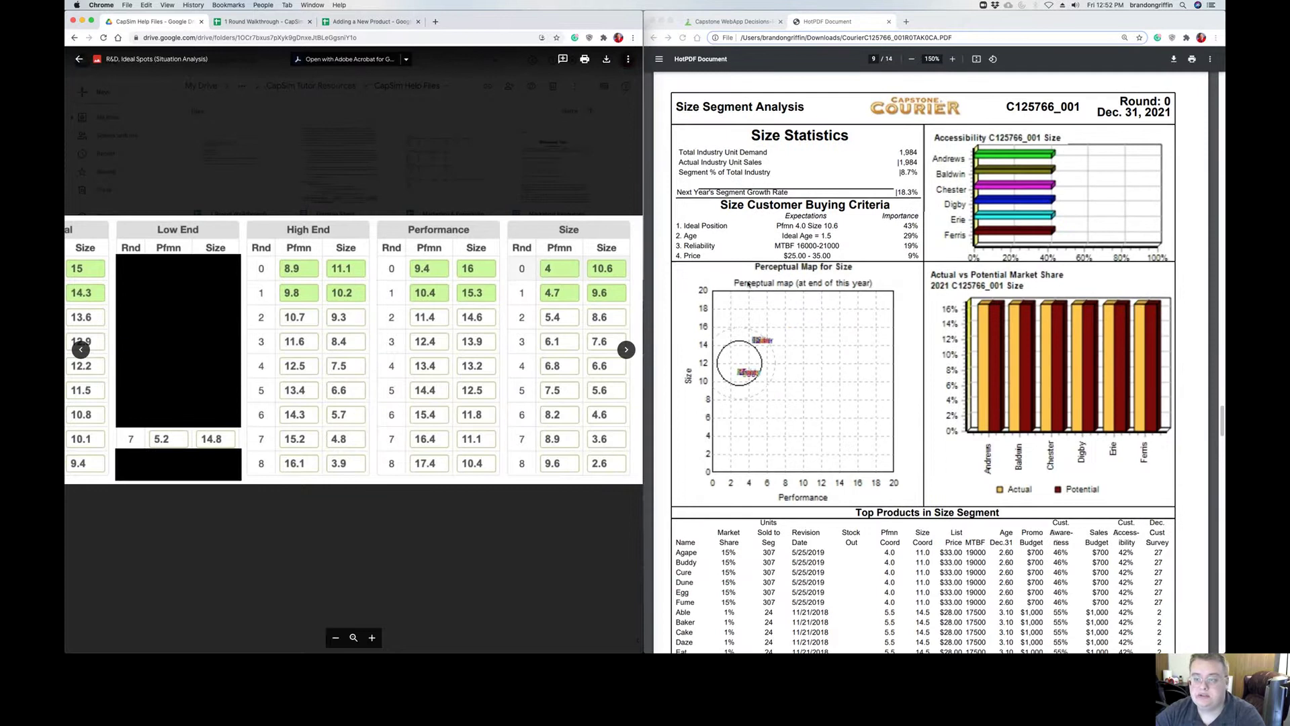
{"action": "left_click", "coordinate": [709, 135]}
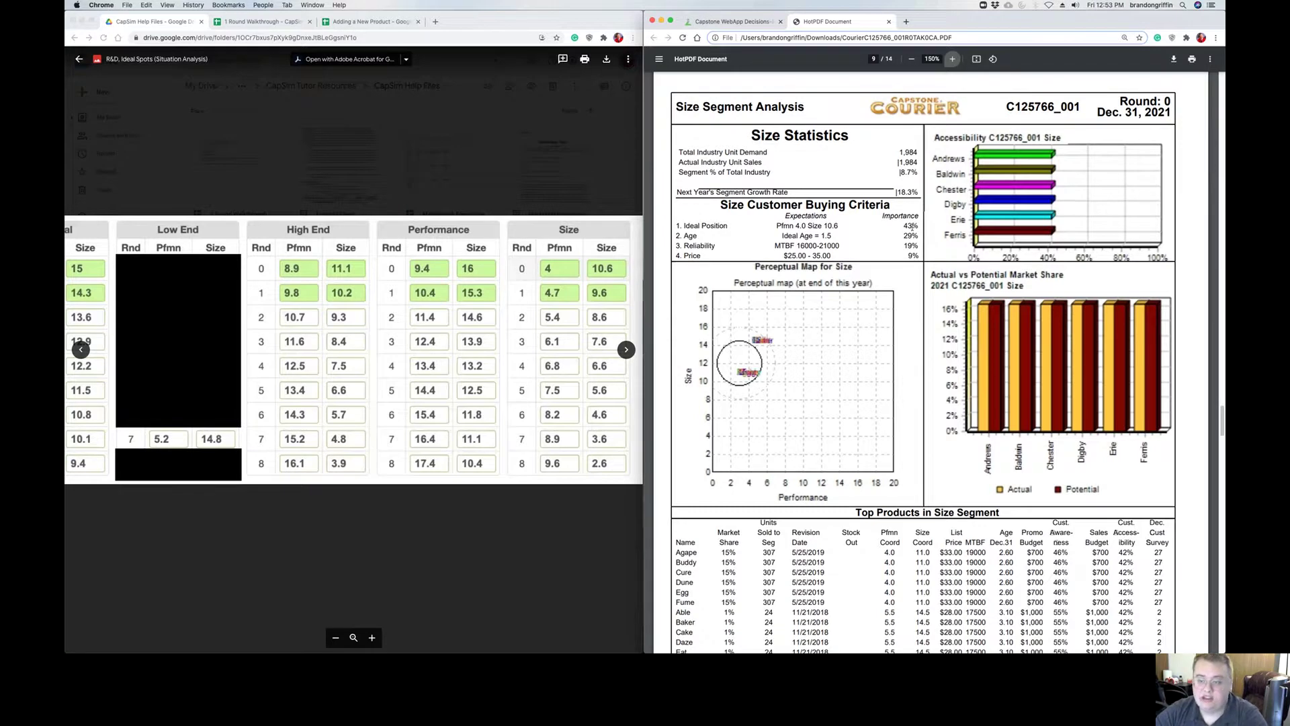
{"action": "left_click", "coordinate": [895, 224]}
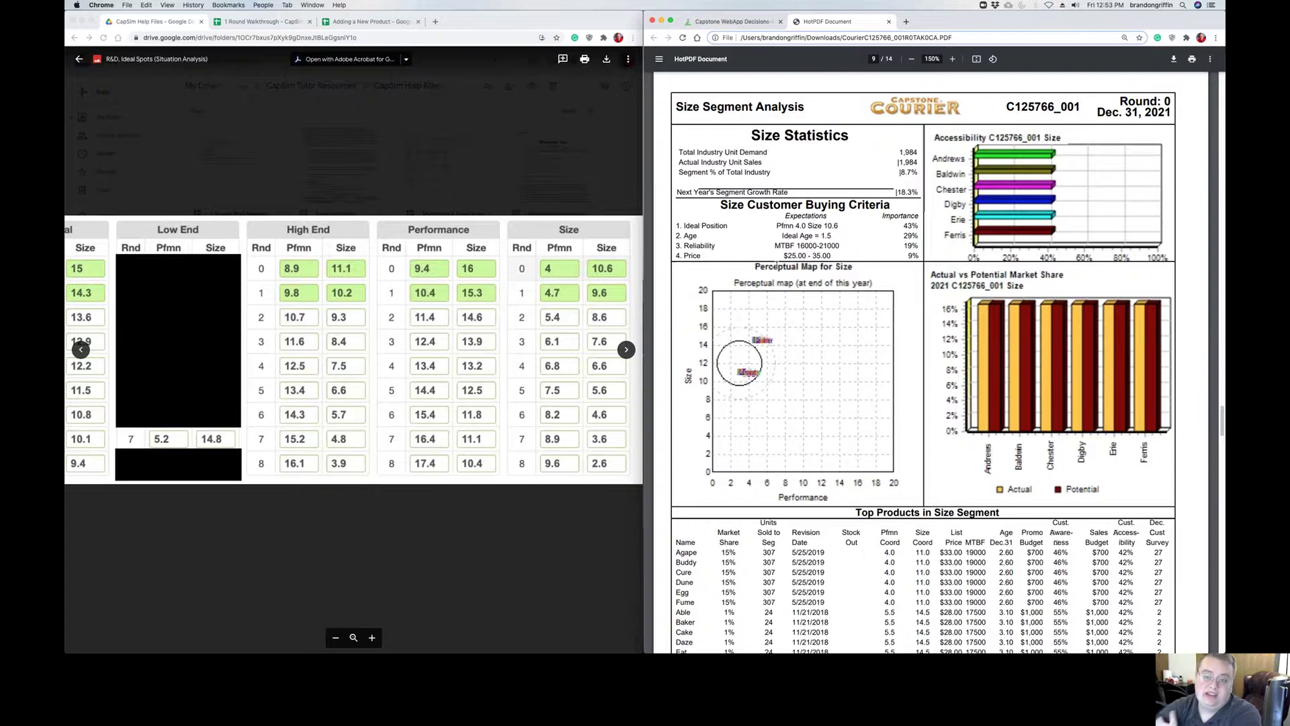
Return to the R&D decisions and enlarge the ideal spots table with the Size segment in view.
{"action": "left_click", "coordinate": [733, 22]}
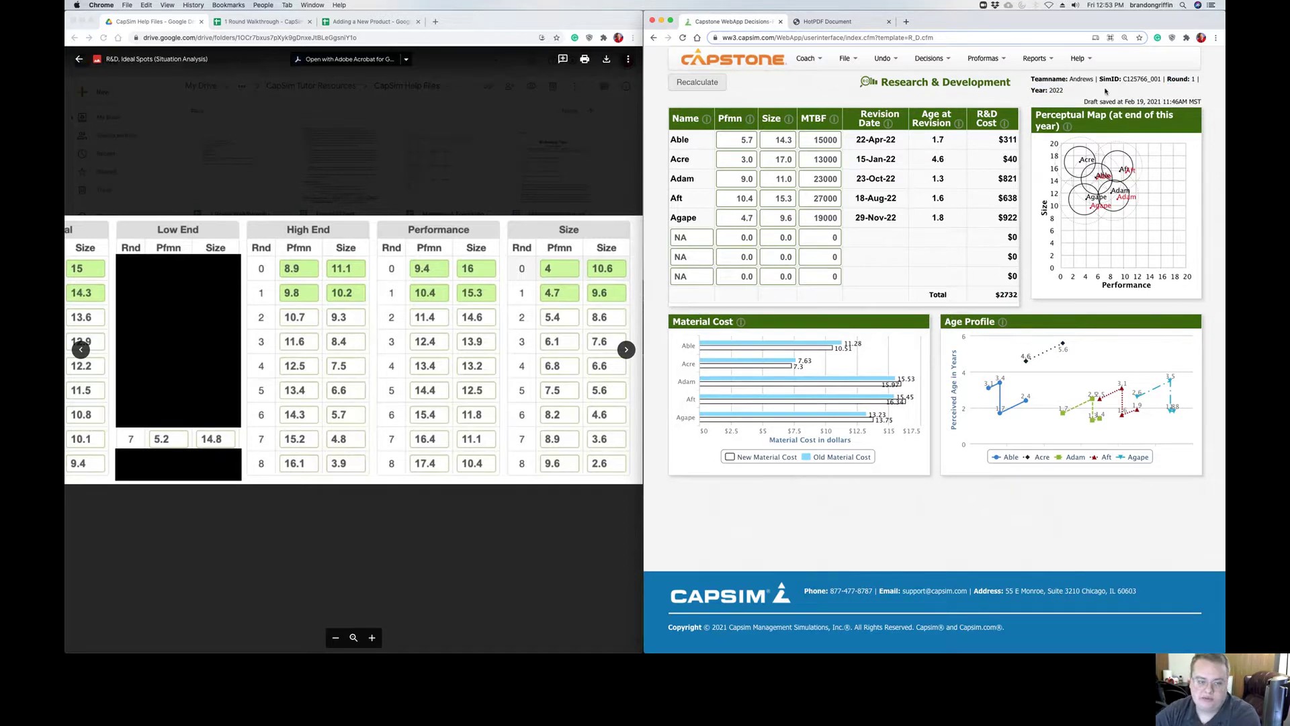
{"action": "left_click", "coordinate": [372, 638]}
{"action": "left_click", "coordinate": [371, 637]}
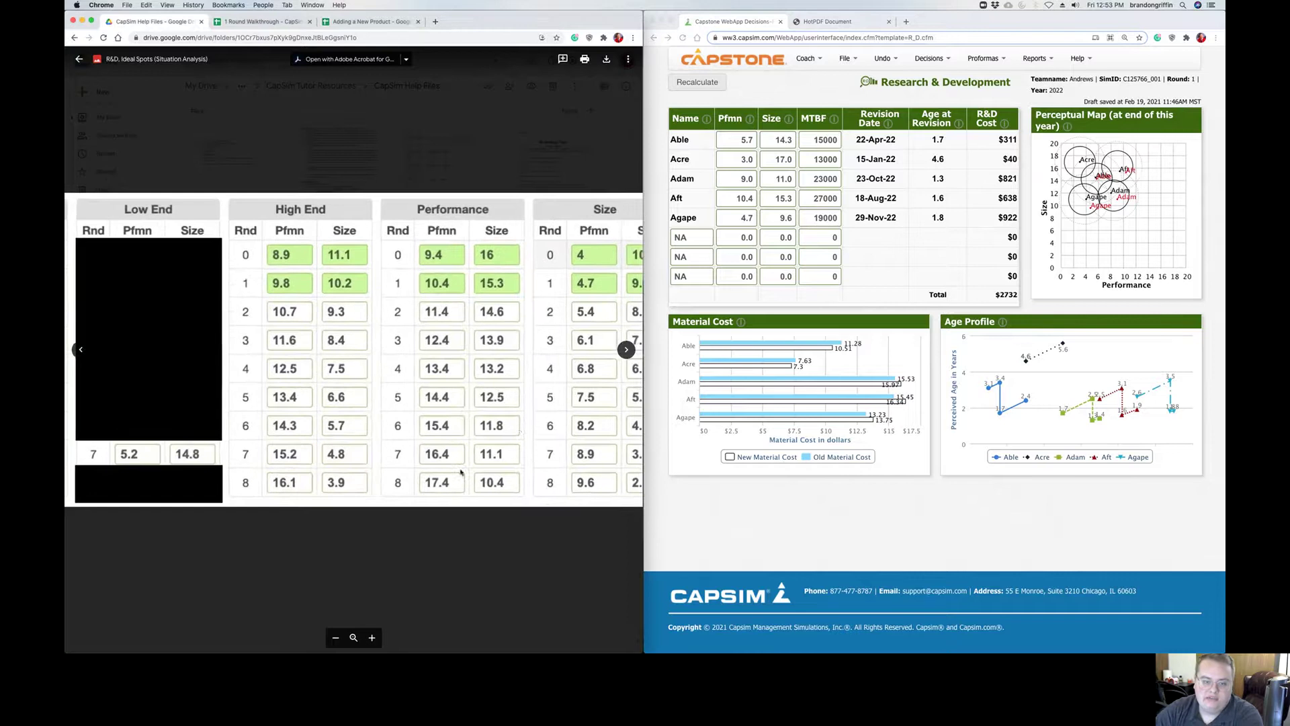
{"action": "scroll", "coordinate": [537, 395], "scroll_direction": "right", "scroll_amount": 3}
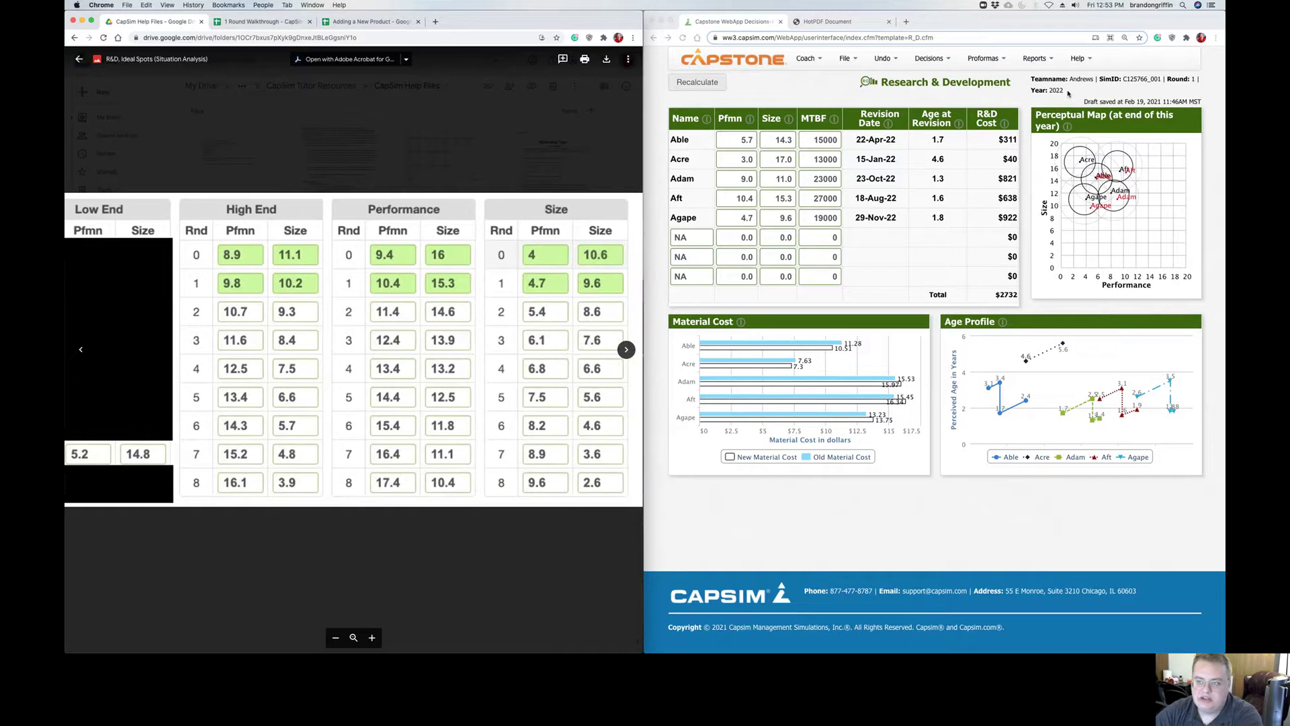
Name a new product Asize in the first empty row of the R&D table.
{"action": "left_click", "coordinate": [726, 235]}
{"action": "double_click", "coordinate": [693, 235]}
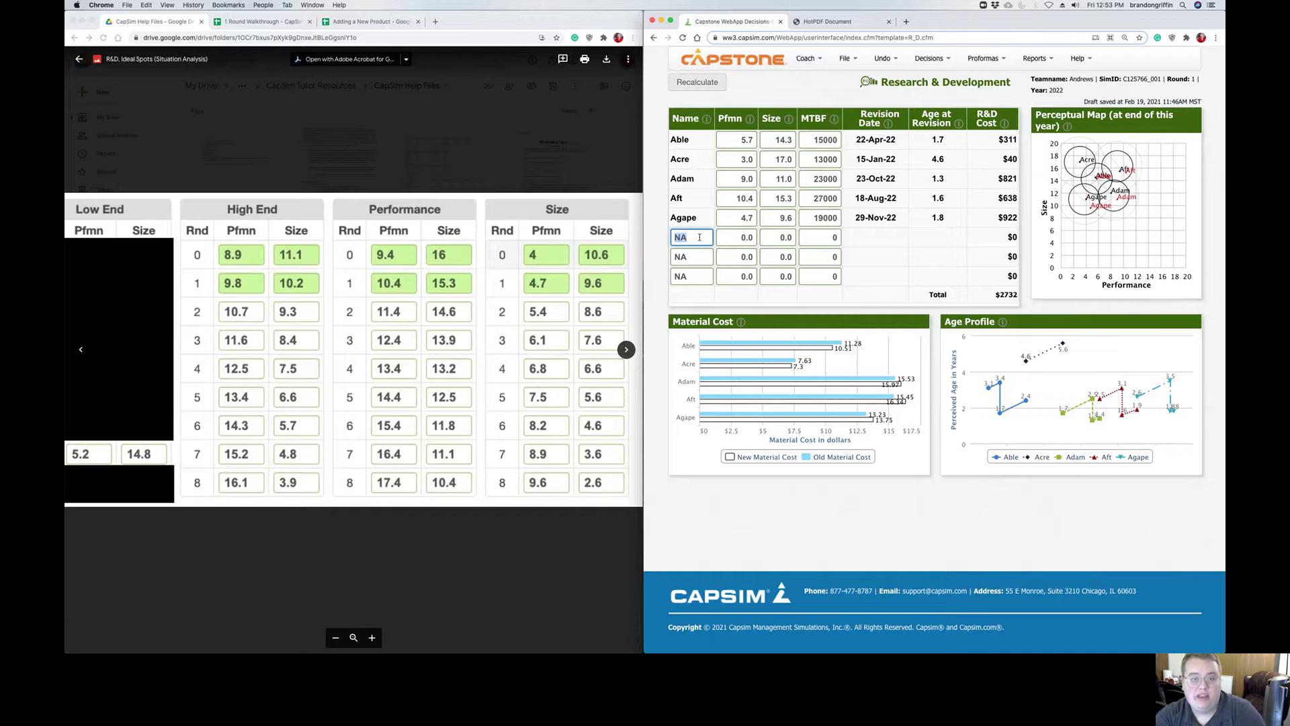
{"action": "type", "text": "Asize"}
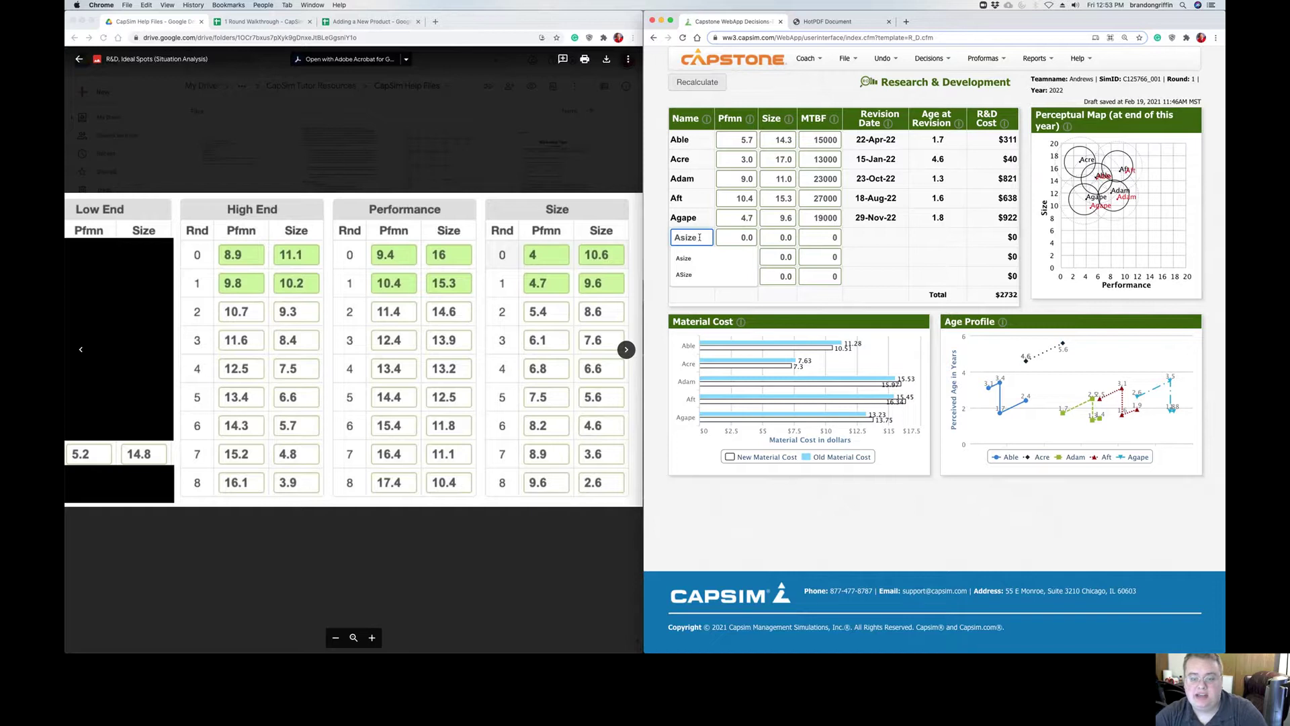
{"action": "left_click", "coordinate": [791, 309]}
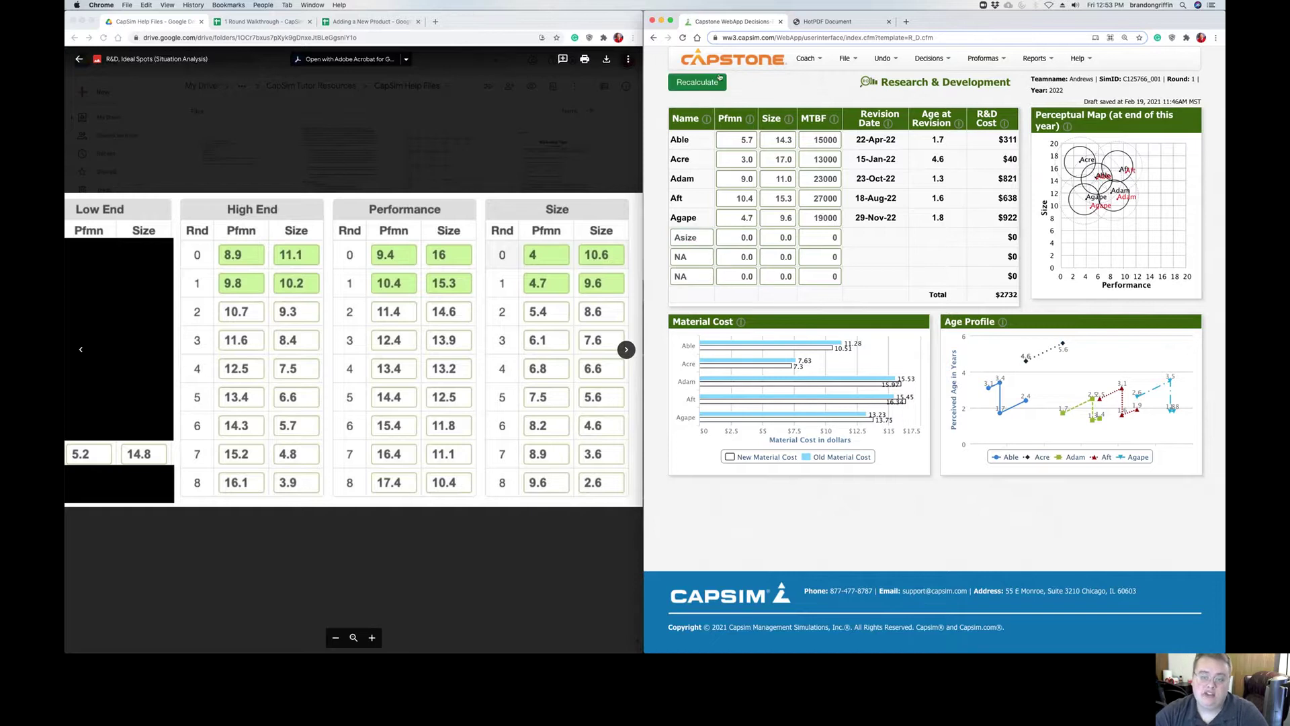
{"action": "left_click", "coordinate": [692, 236]}
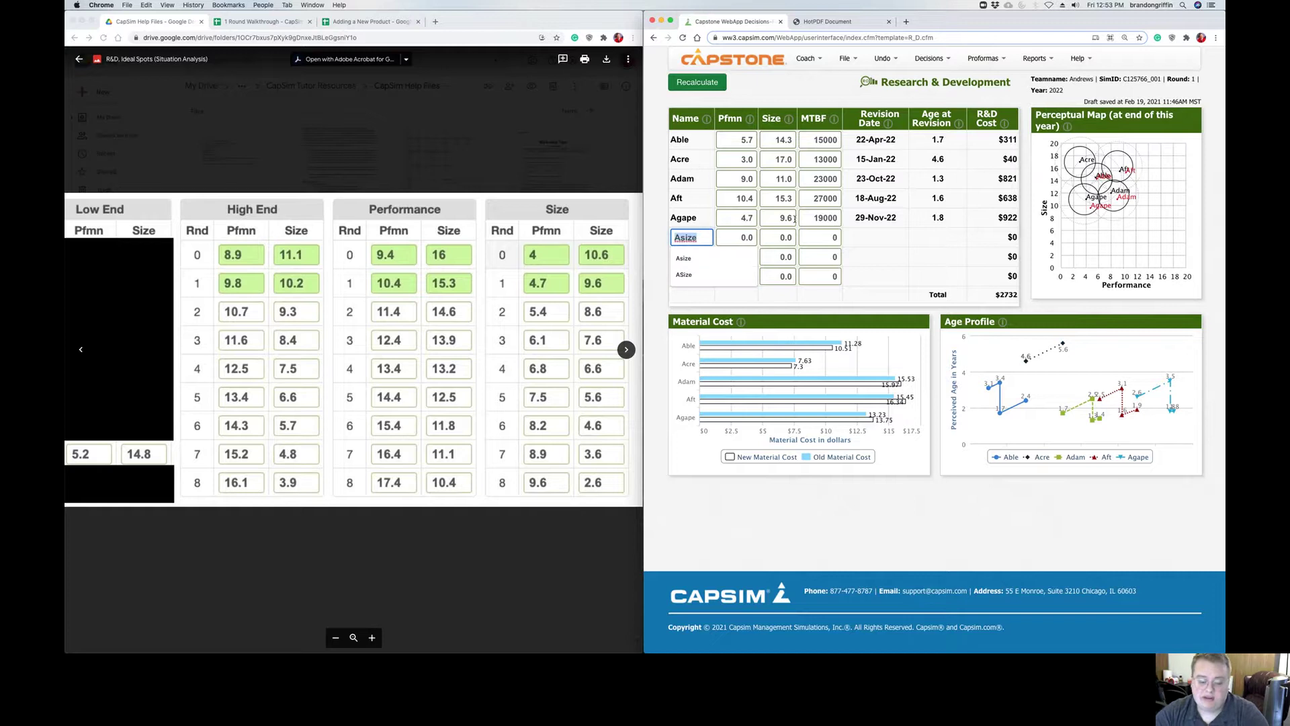
{"action": "type", "text": "Appl"}
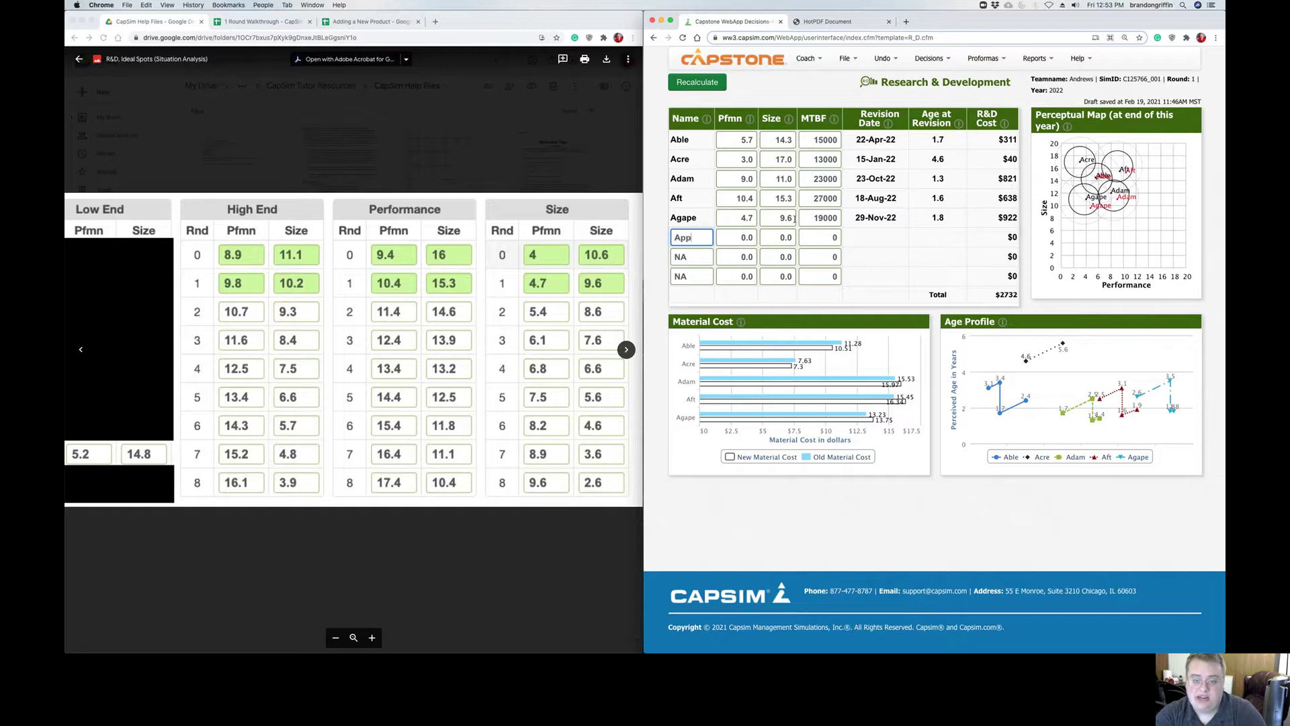
{"action": "key", "text": "BackSpace"}
{"action": "key", "text": "BackSpace"}
{"action": "type", "text": "da"}
{"action": "key", "text": "BackSpace"}
{"action": "key", "text": "BackSpace"}
{"action": "key", "text": "BackSpace"}
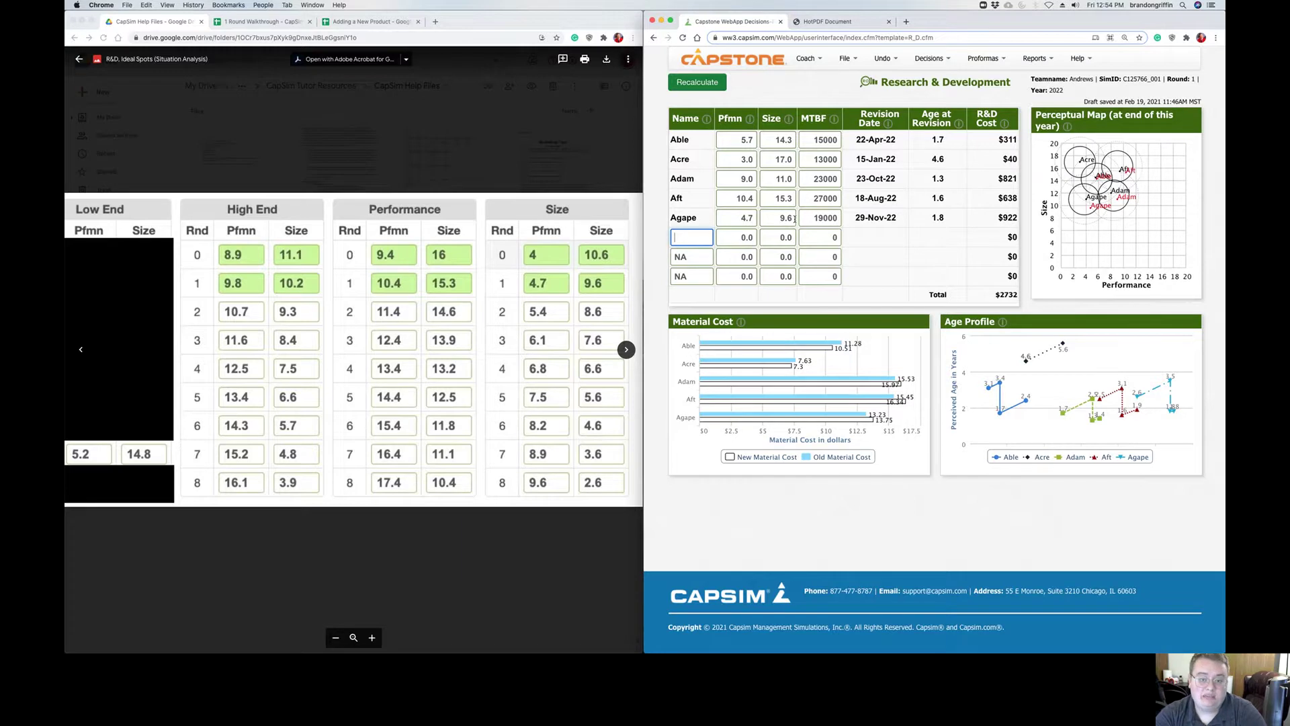
{"action": "type", "text": "Asize"}
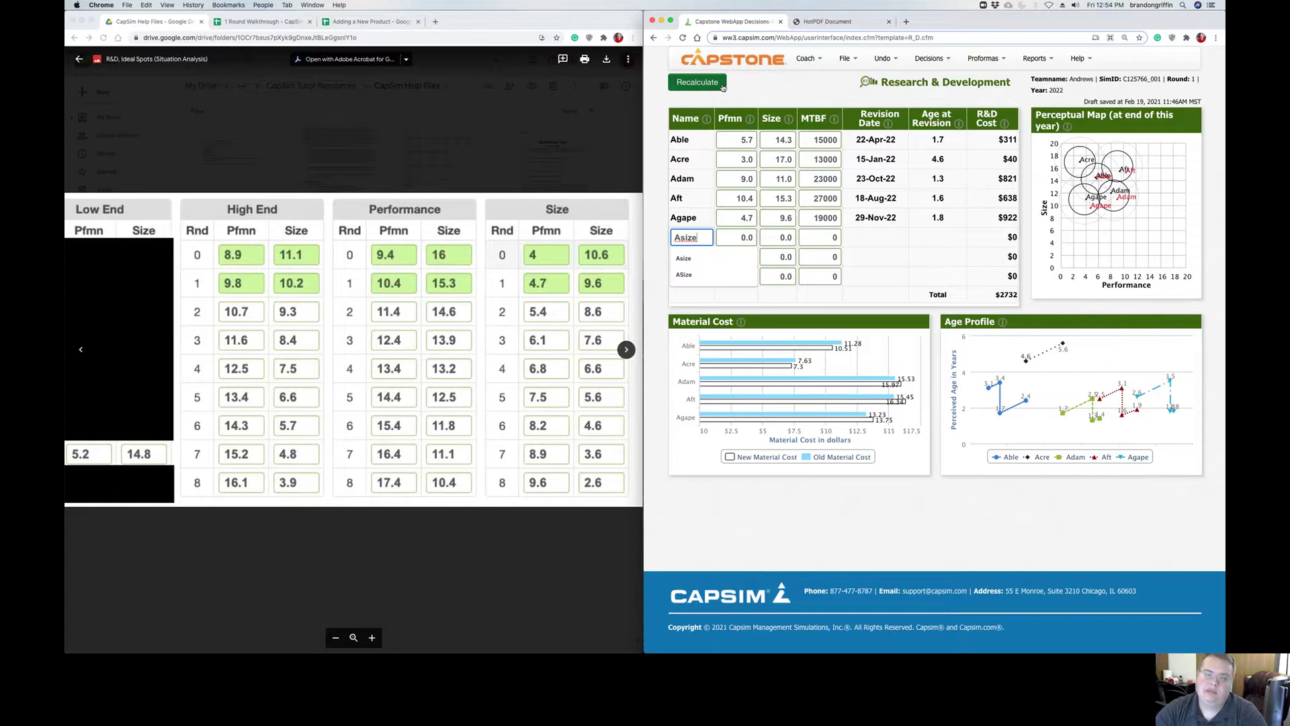
Set Asize's performance to 4.7 and its size to 9.6.
{"action": "left_click", "coordinate": [746, 237]}
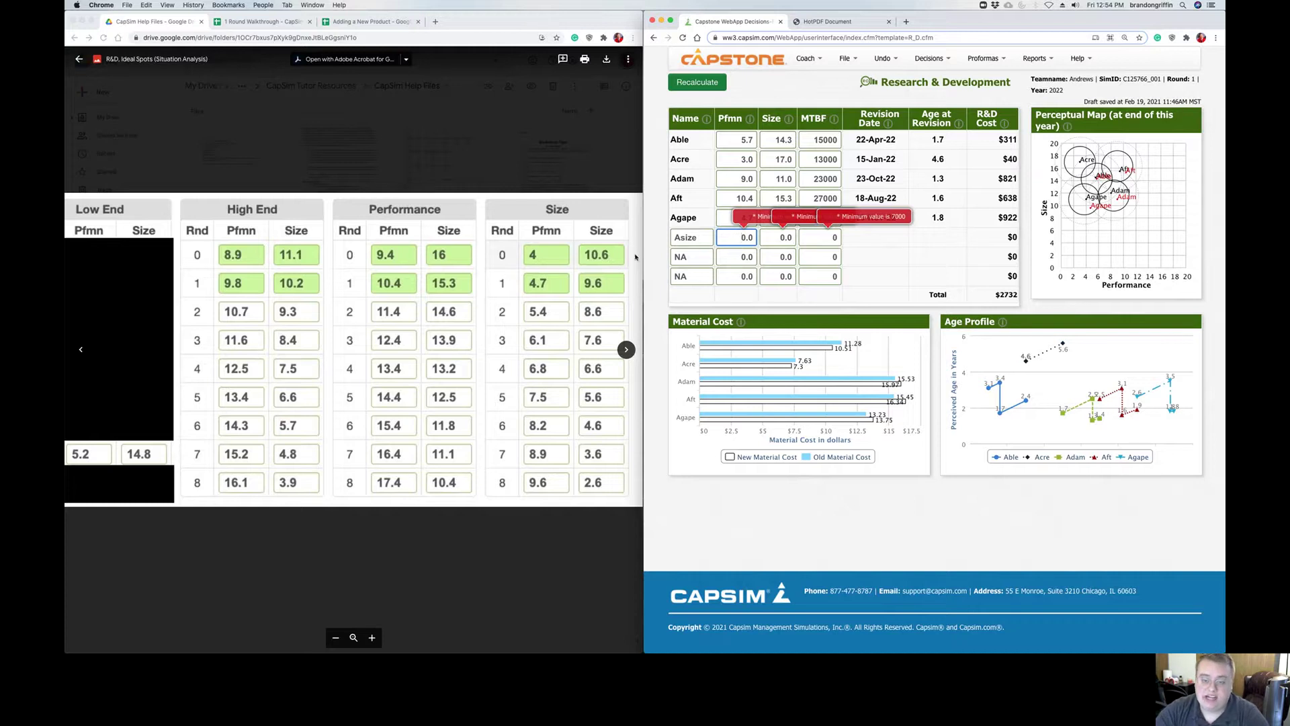
{"action": "left_click_drag", "start_coordinate": [720, 242], "coordinate": [800, 242]}
{"action": "type", "text": "4.7"}
{"action": "key", "text": "Tab"}
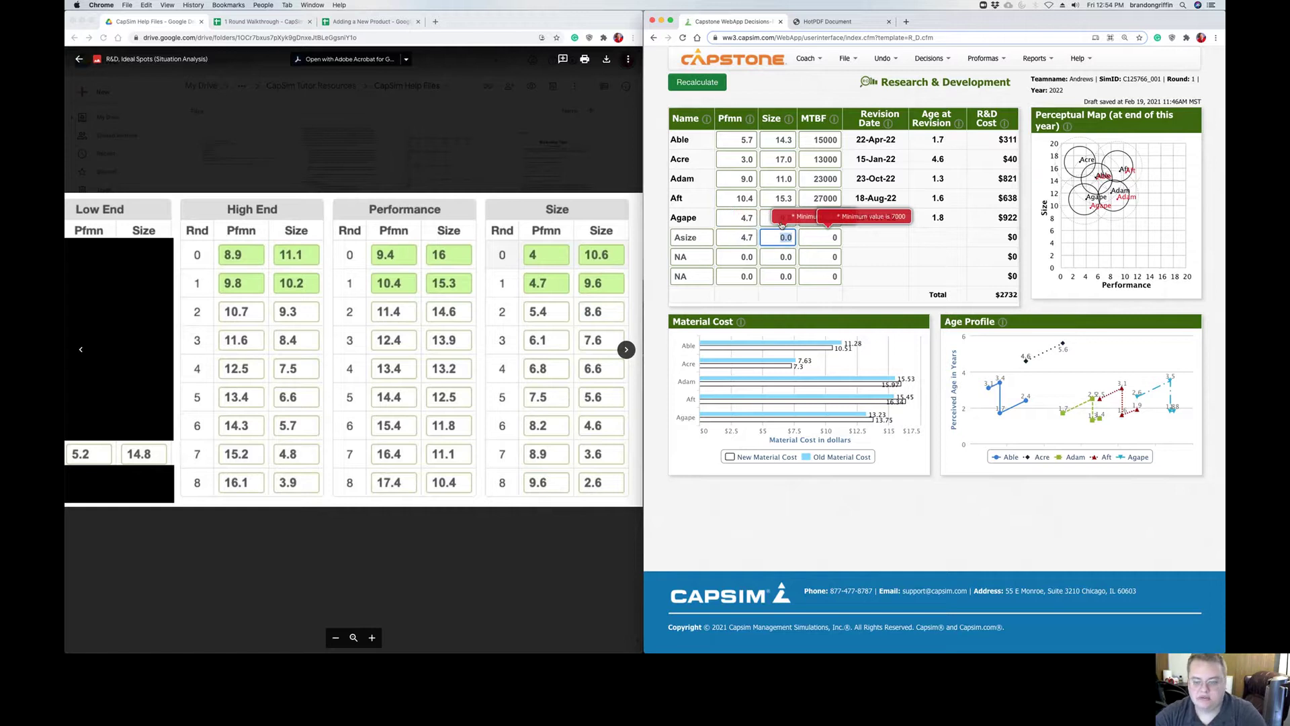
{"action": "type", "text": "9.6"}
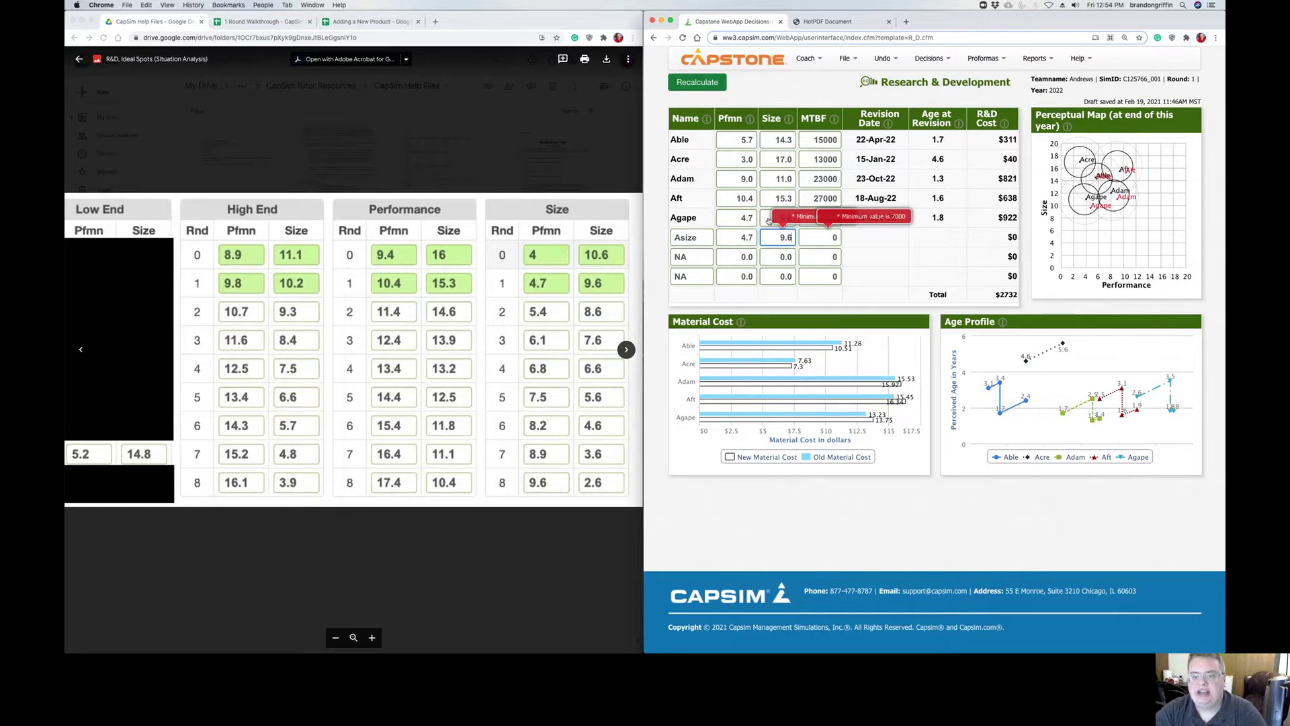
Check the Size segment's reliability range in the Courier report, set Asize's MTBF to 19000, and recalculate the R&D decisions.
{"action": "left_click", "coordinate": [818, 236]}
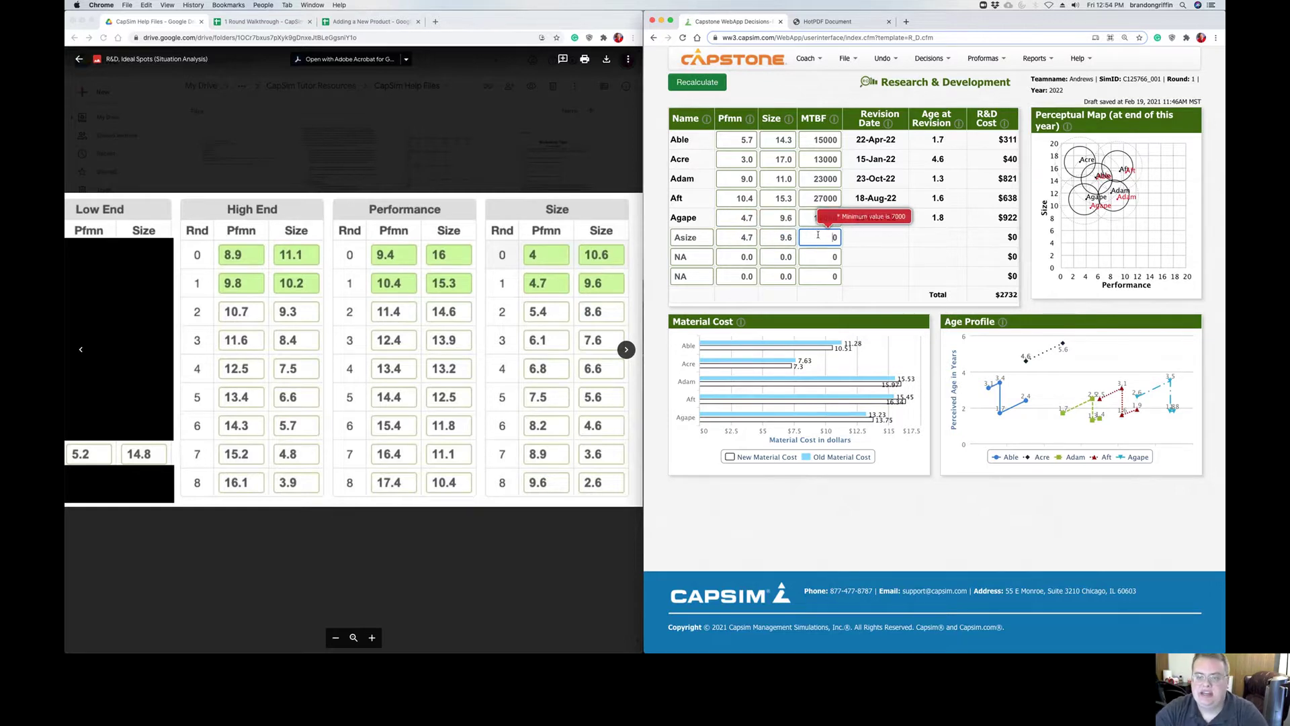
{"action": "left_click", "coordinate": [826, 22]}
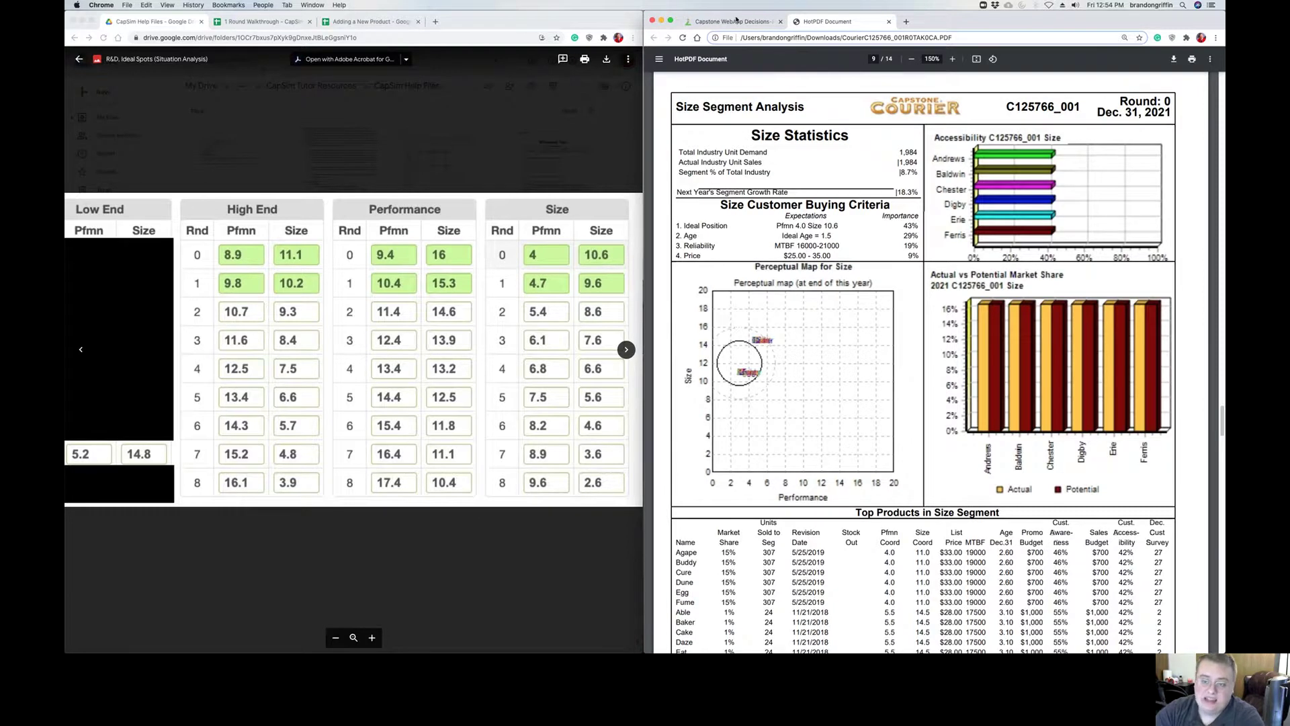
{"action": "left_click", "coordinate": [731, 22]}
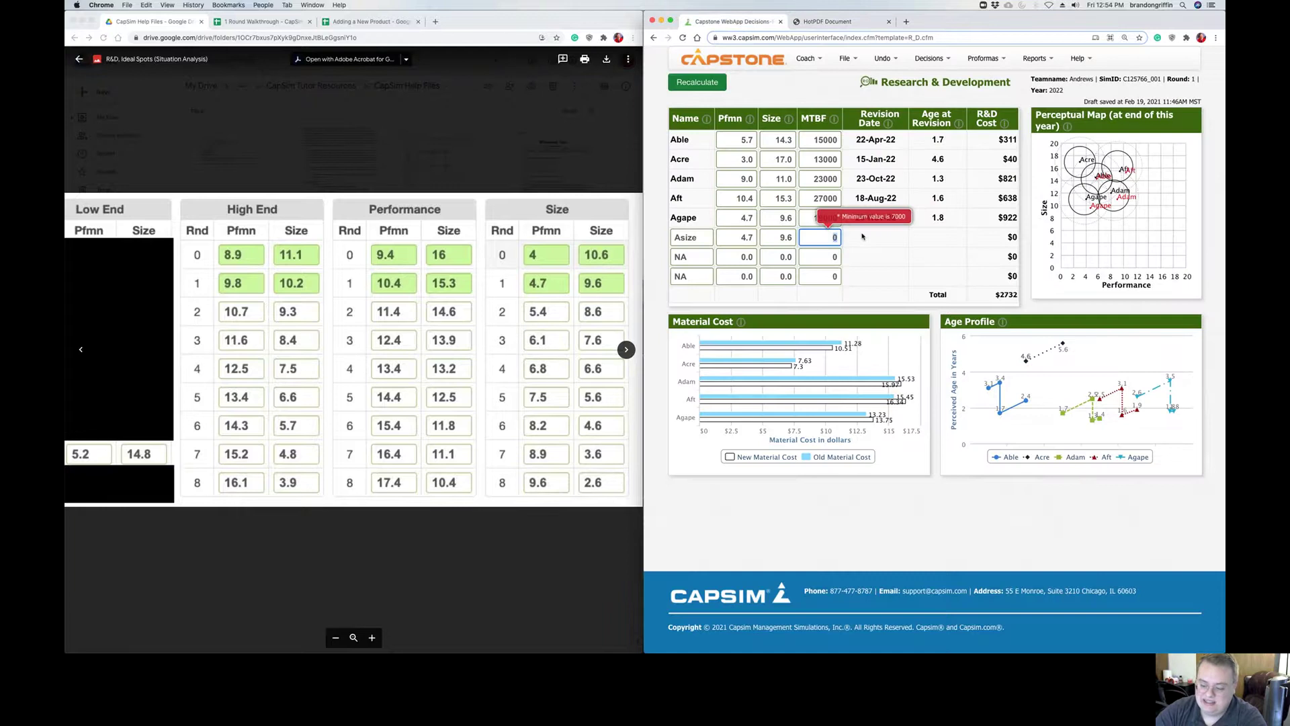
{"action": "type", "text": "000"}
{"action": "left_click", "coordinate": [711, 82]}
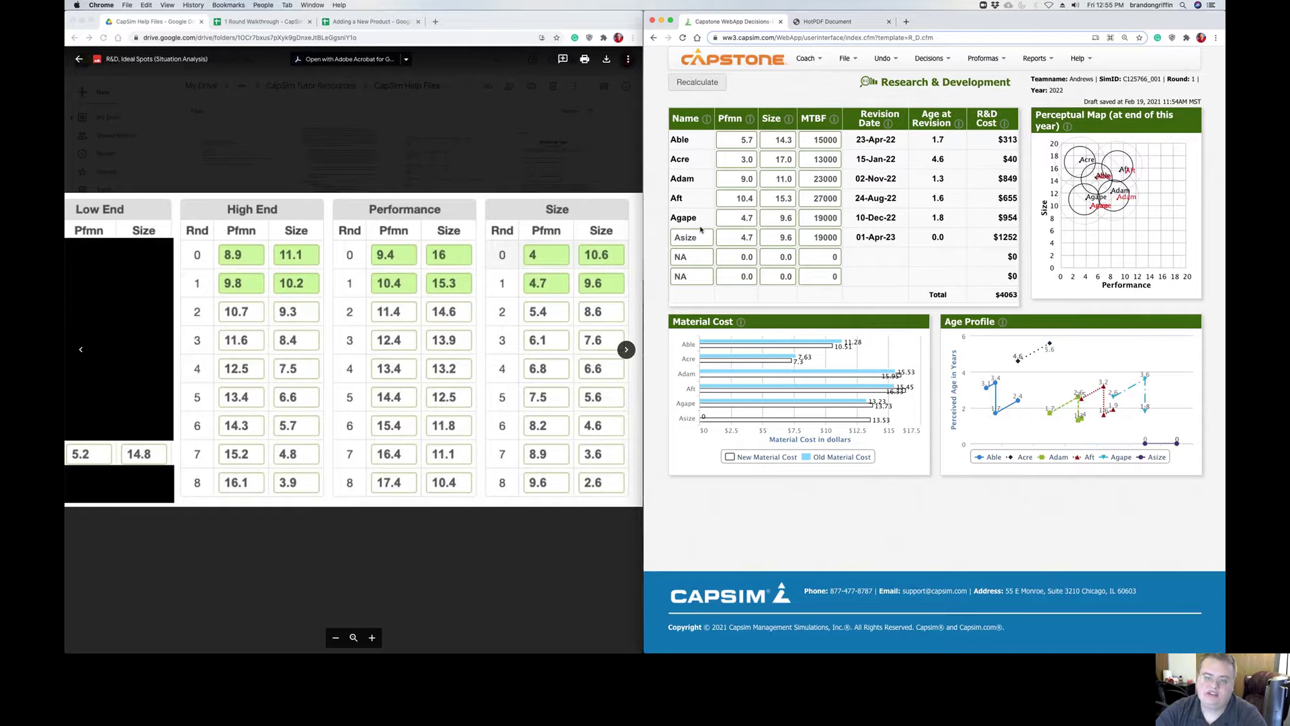
Change Asize's performance to 5.4 and its size to 8.6, the round 2 ideal spot, and recalculate to review its revision date.
{"action": "left_click_drag", "start_coordinate": [739, 236], "coordinate": [749, 236]}
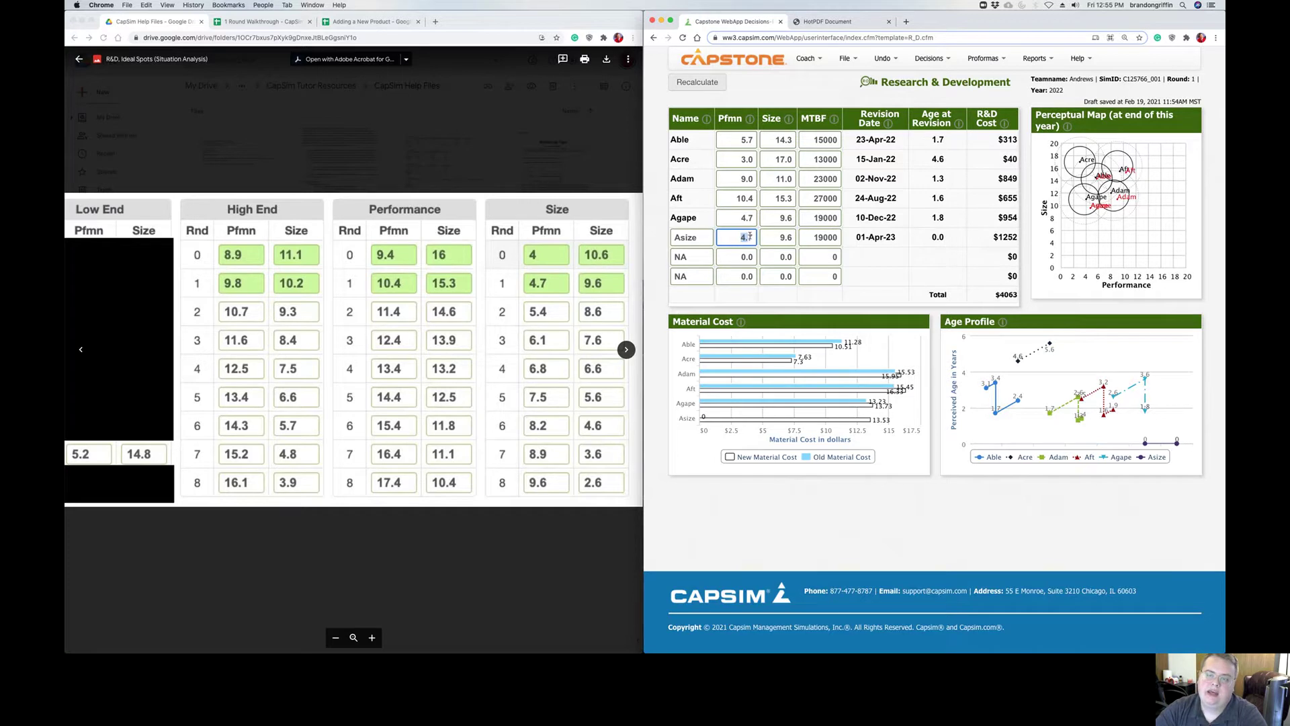
{"action": "left_click", "coordinate": [885, 234]}
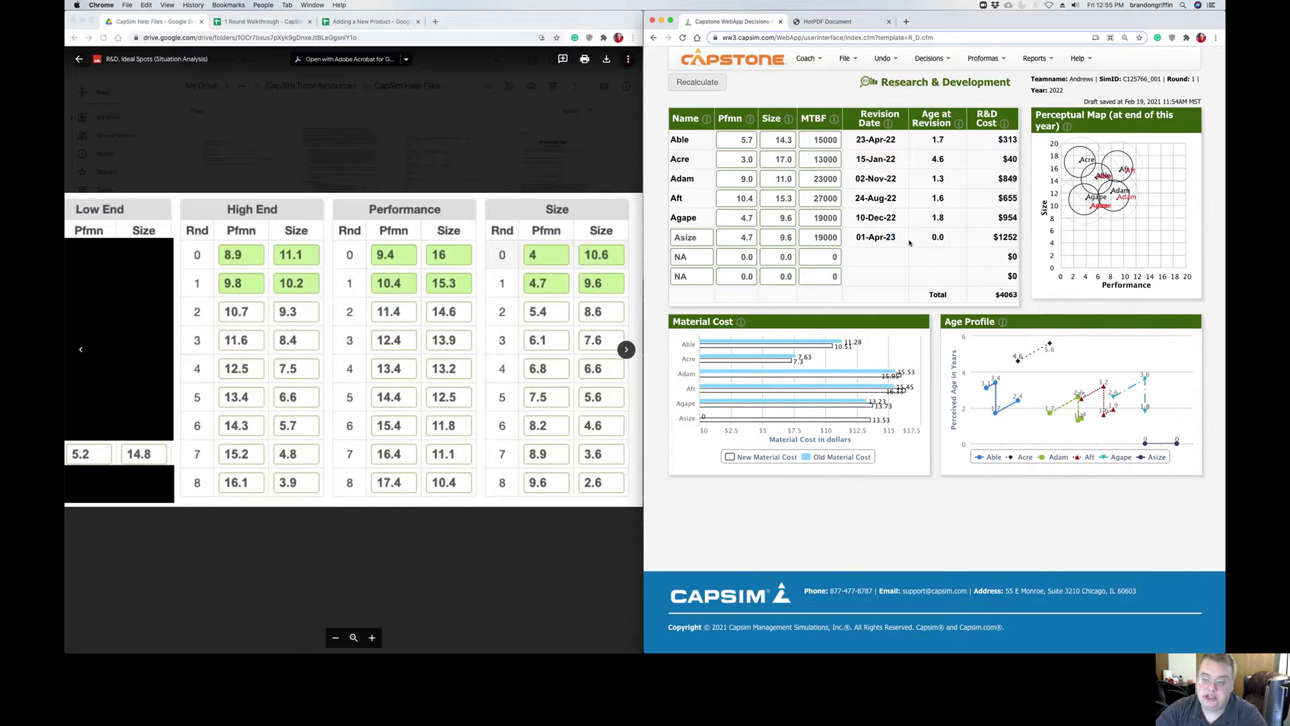
{"action": "left_click", "coordinate": [733, 238]}
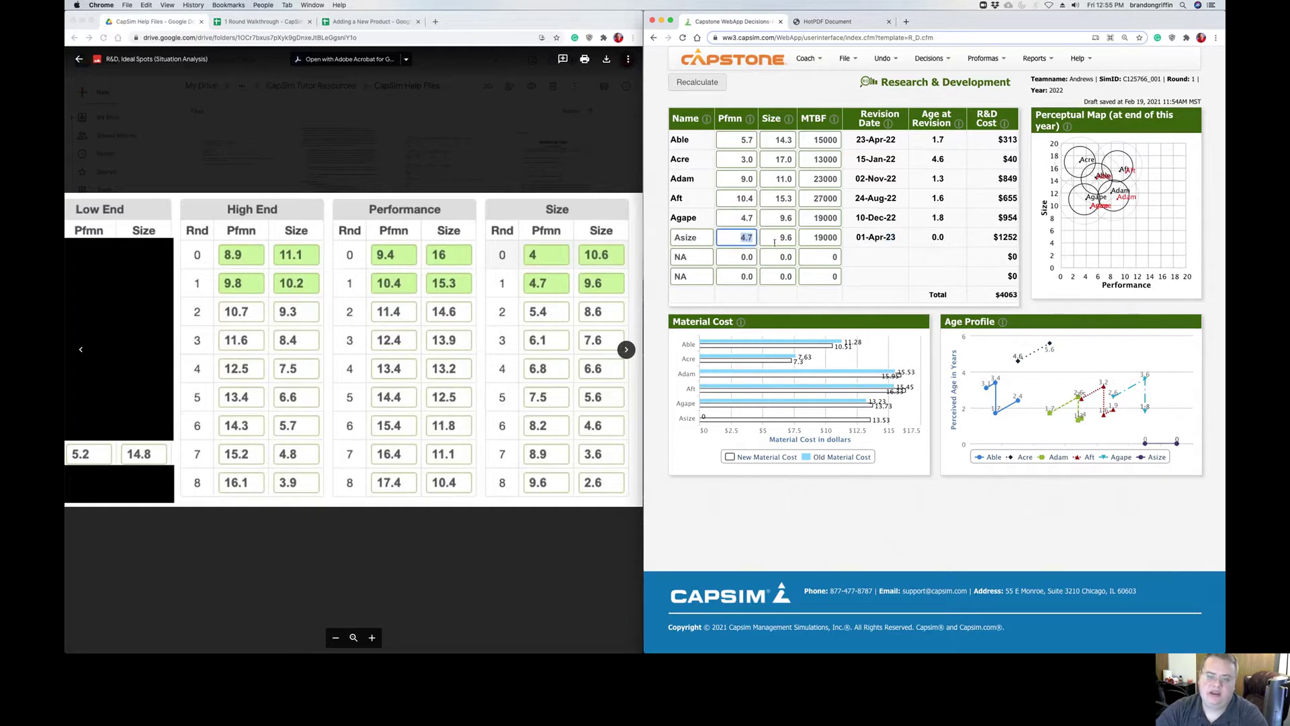
{"action": "type", "text": "5.4"}
{"action": "key", "text": "Tab"}
{"action": "type", "text": "8.6"}
{"action": "left_click", "coordinate": [927, 274]}
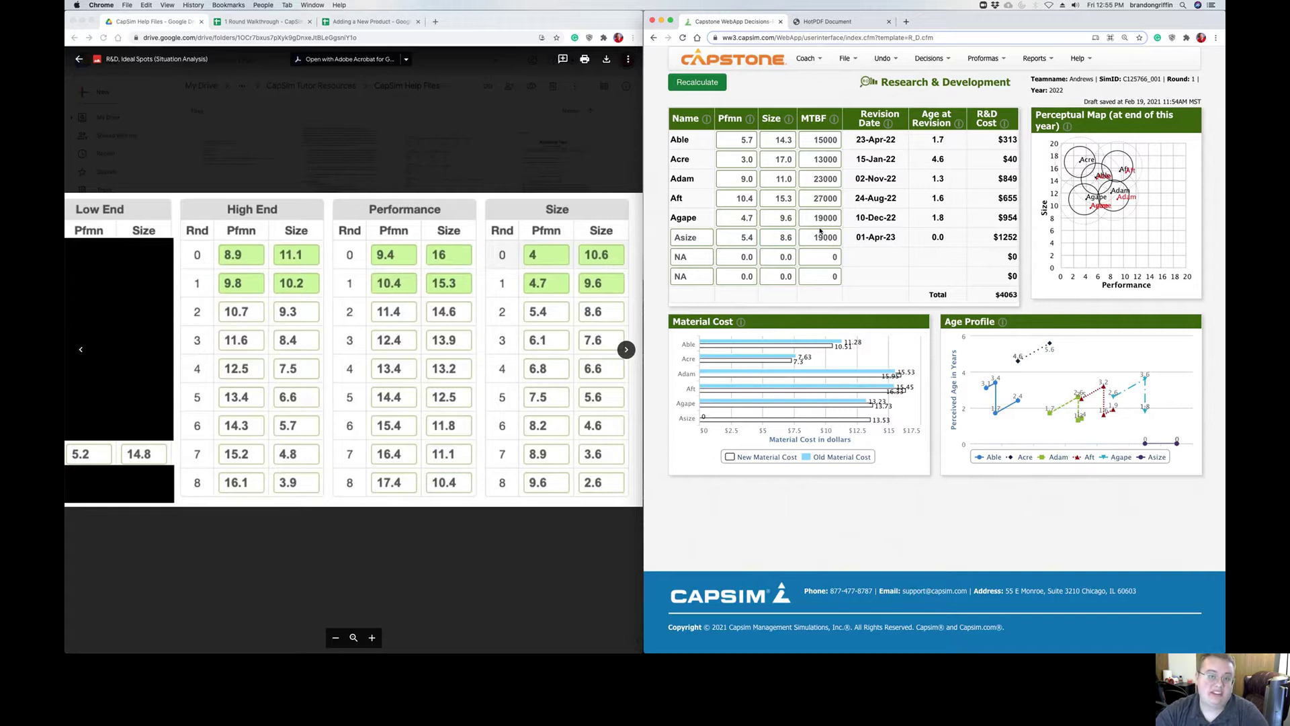
{"action": "left_click", "coordinate": [722, 87]}
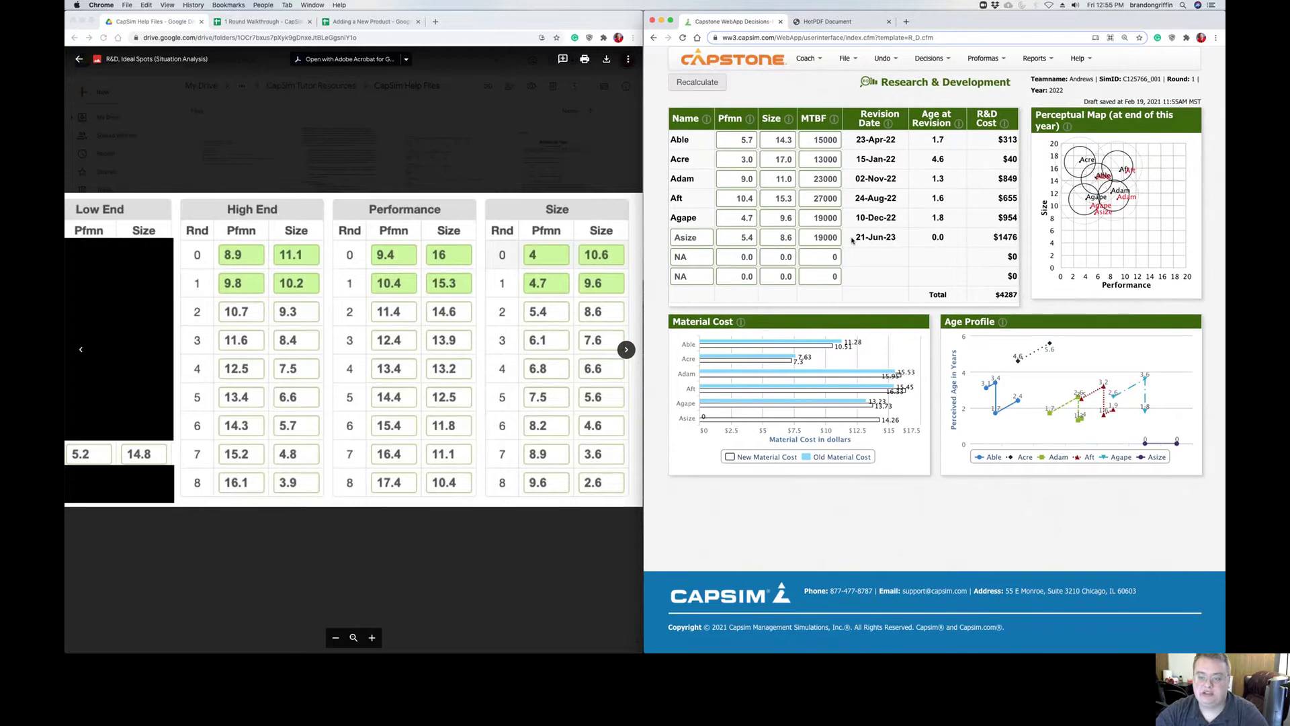
{"action": "left_click_drag", "start_coordinate": [856, 237], "coordinate": [878, 235]}
{"action": "left_click", "coordinate": [893, 237]}
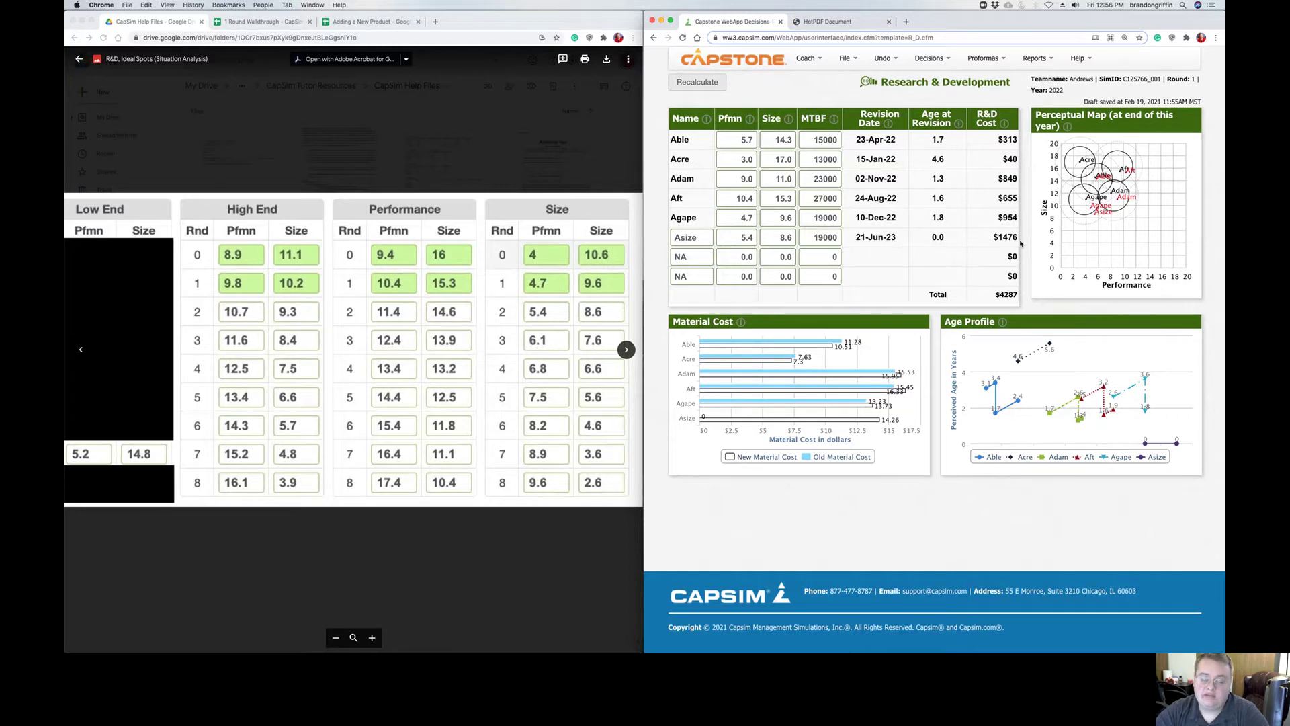
{"action": "left_click", "coordinate": [727, 258]}
{"action": "left_click", "coordinate": [696, 82]}
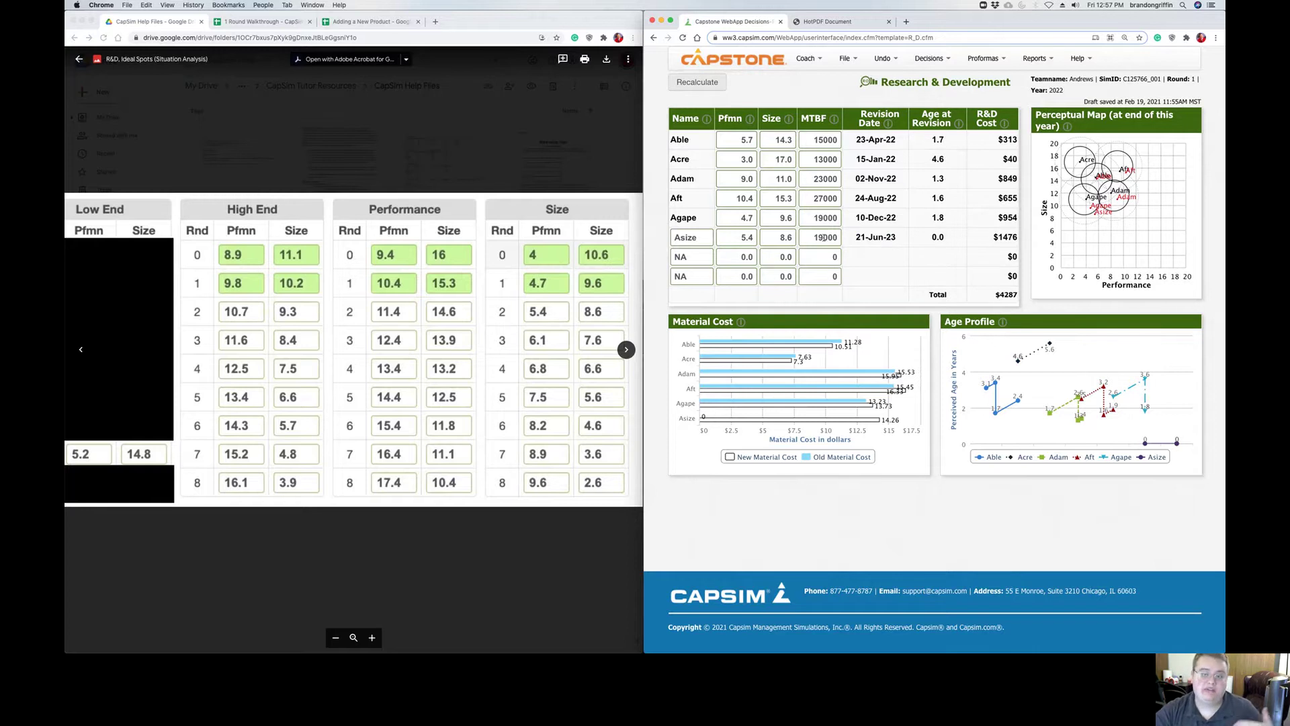
Open the Marketing decisions and examine the row for Asize.
{"action": "left_click", "coordinate": [848, 61]}
{"action": "left_click", "coordinate": [867, 82]}
{"action": "key", "text": "Return"}
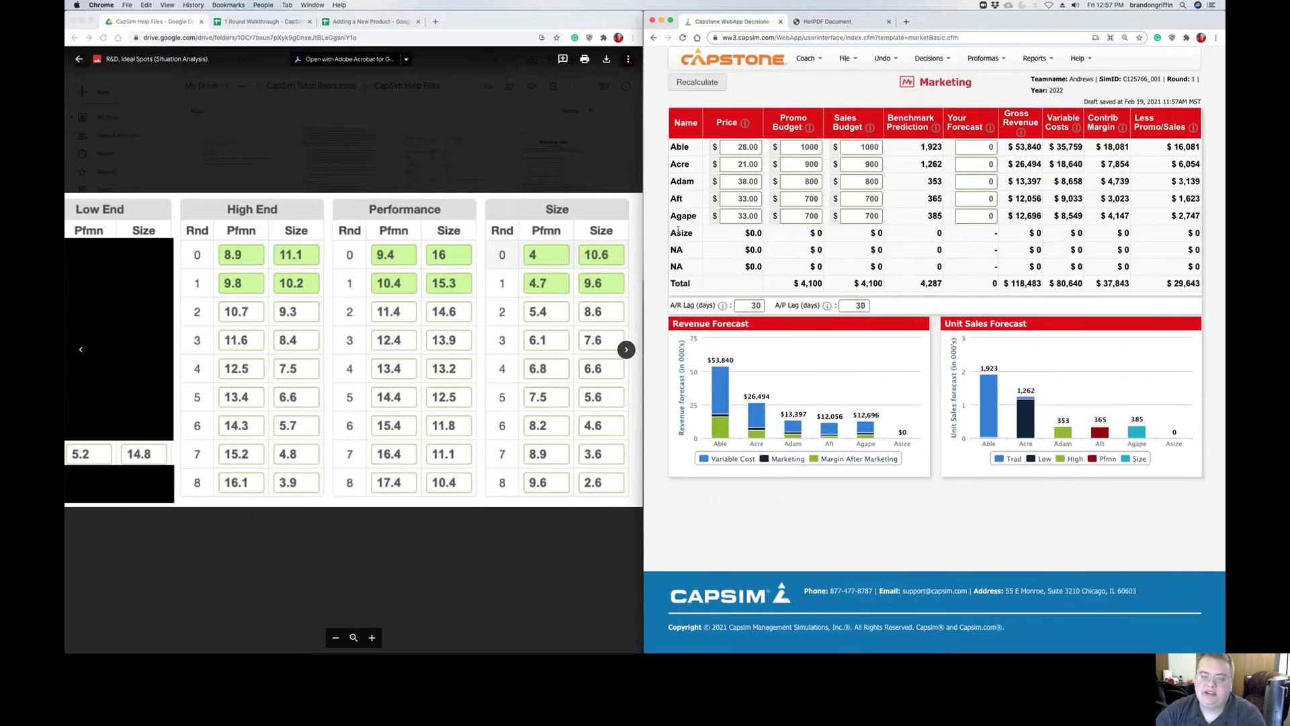
{"action": "left_click_drag", "start_coordinate": [670, 233], "coordinate": [1198, 233]}
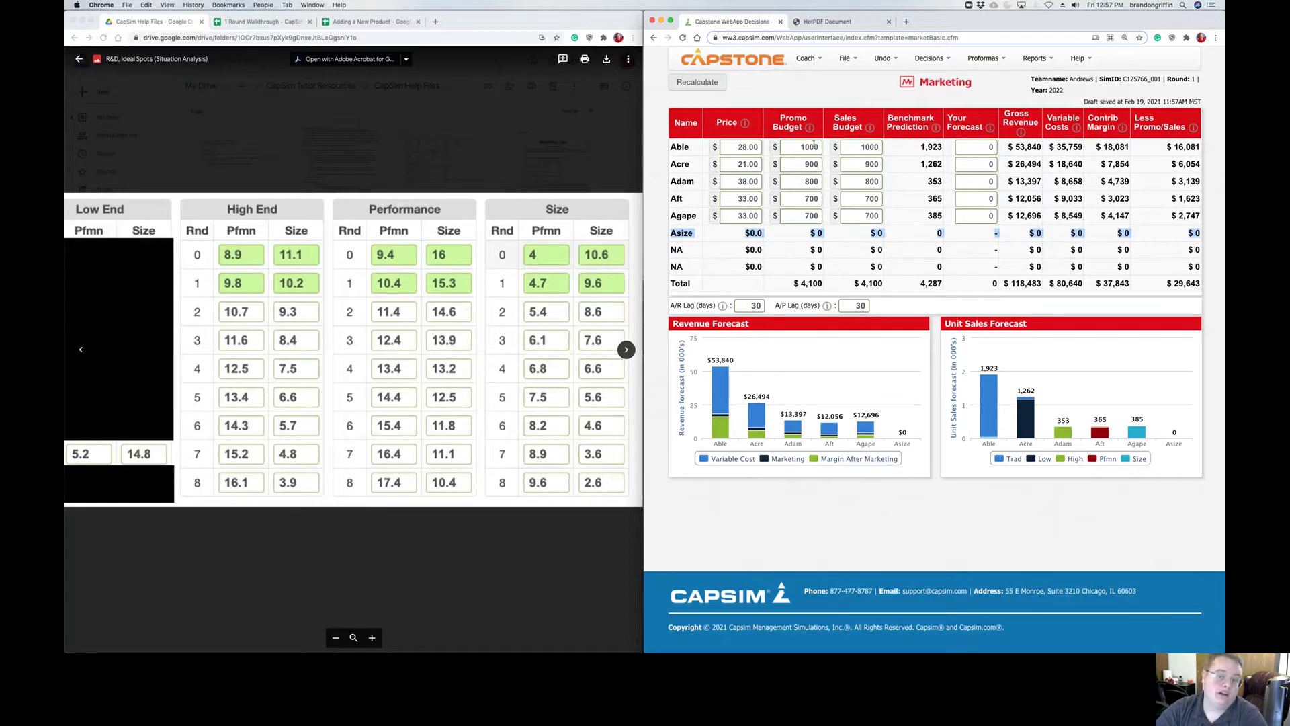
Open the Production decisions and place the Courier report in the other browser window beside them.
{"action": "left_click", "coordinate": [927, 59]}
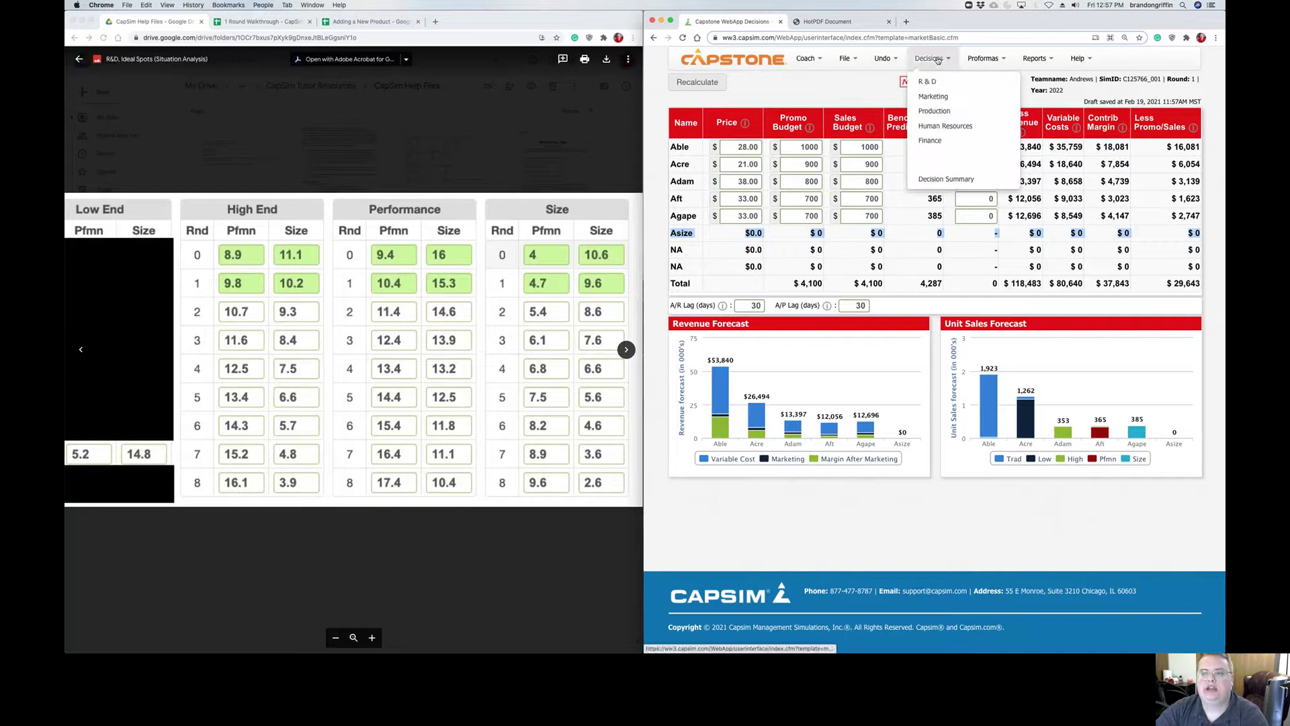
{"action": "left_click", "coordinate": [940, 120]}
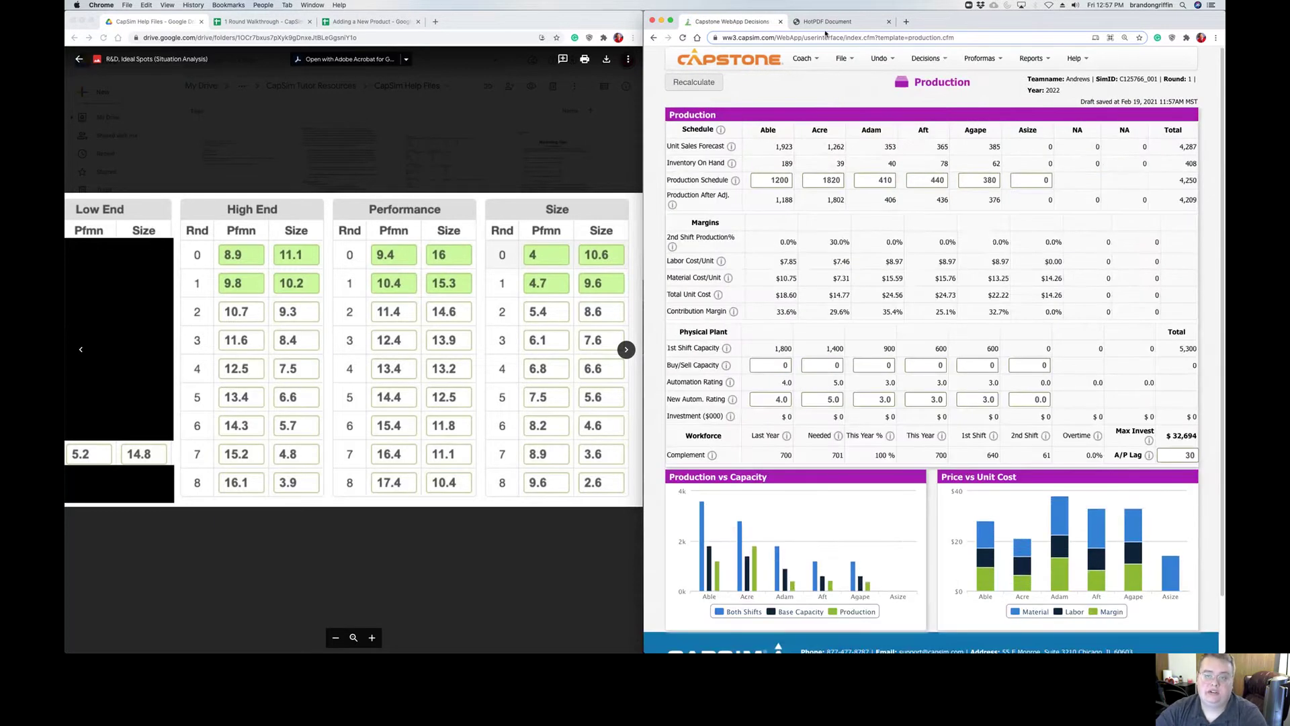
{"action": "left_click_drag", "start_coordinate": [828, 22], "coordinate": [555, 30]}
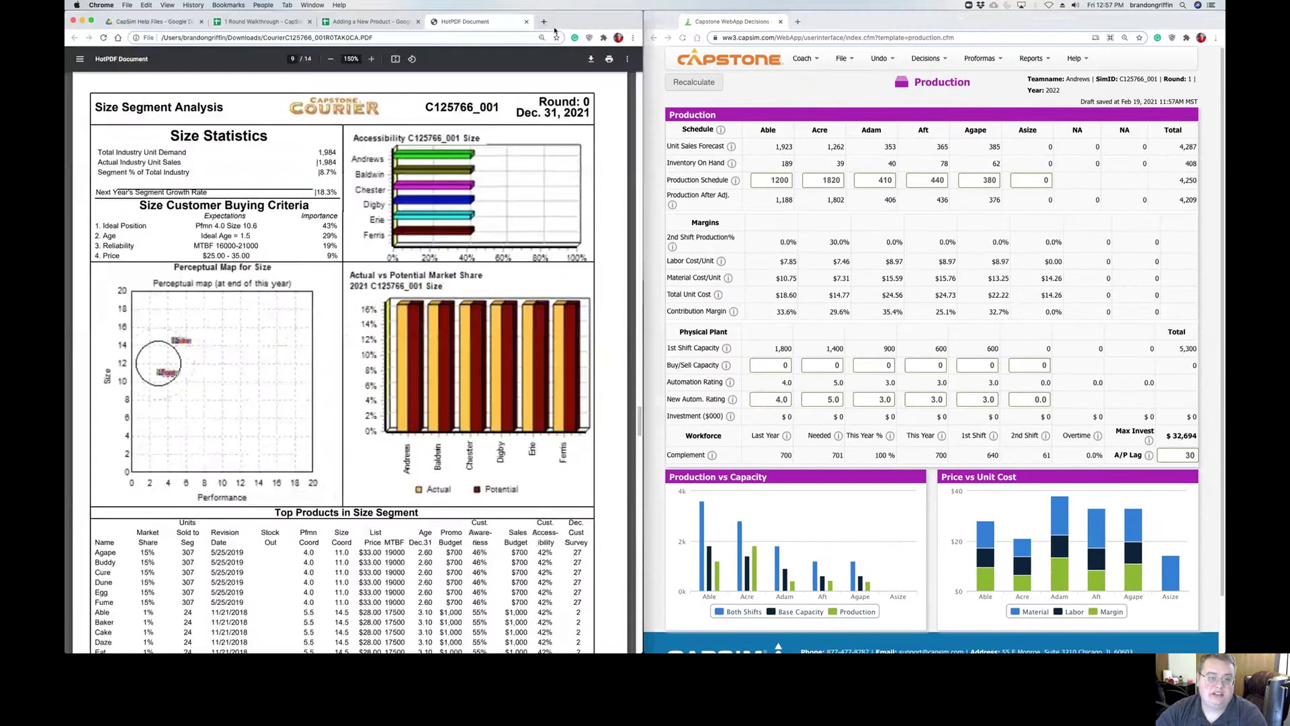
{"action": "left_click", "coordinate": [889, 229]}
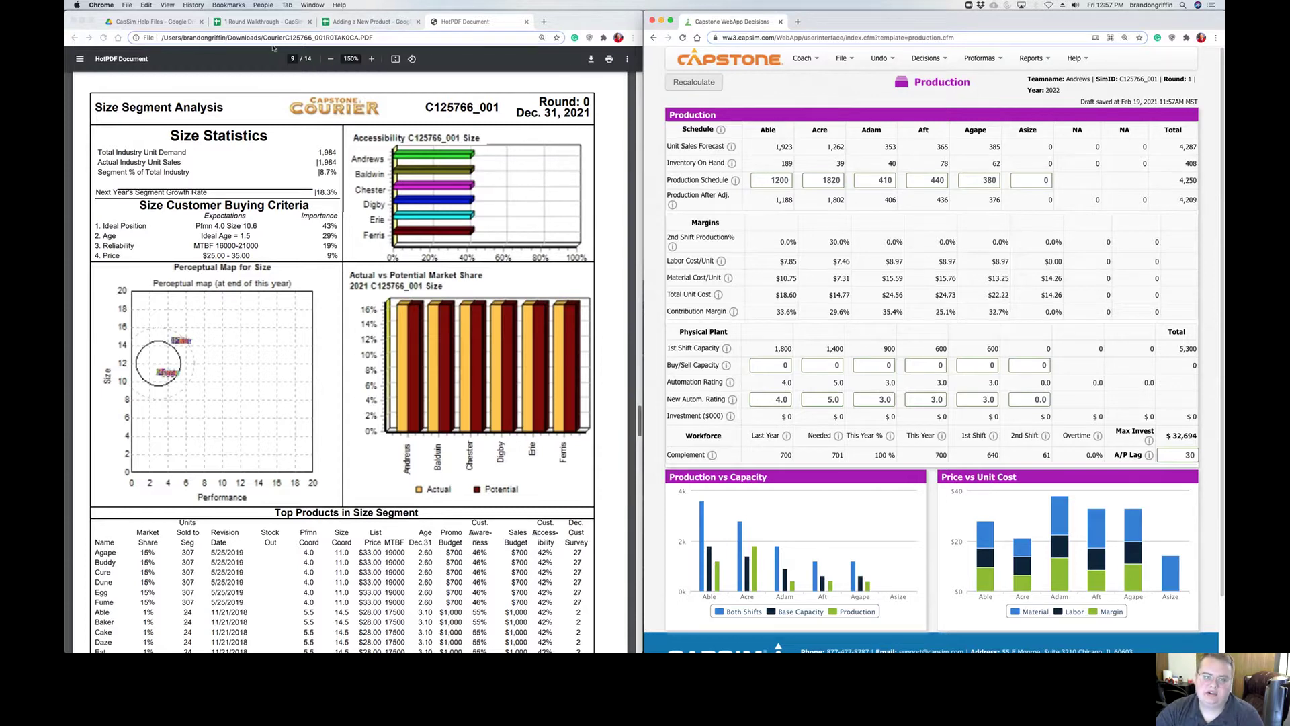
Find the Market Share page in the Courier report and examine Agape's actual share of the Size segment.
{"action": "scroll", "coordinate": [433, 291], "scroll_direction": "down", "scroll_amount": 7}
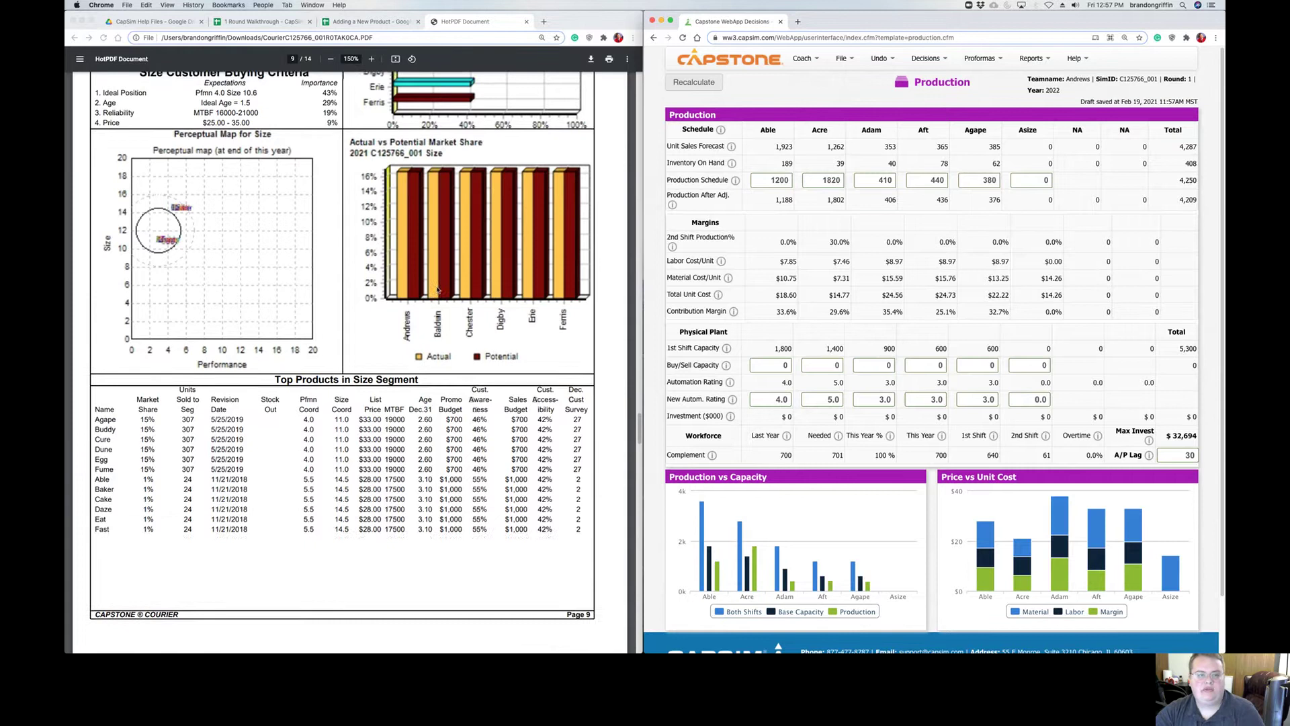
{"action": "scroll", "coordinate": [442, 270], "scroll_direction": "down", "scroll_amount": 9}
{"action": "scroll", "coordinate": [459, 200], "scroll_direction": "up", "scroll_amount": 3}
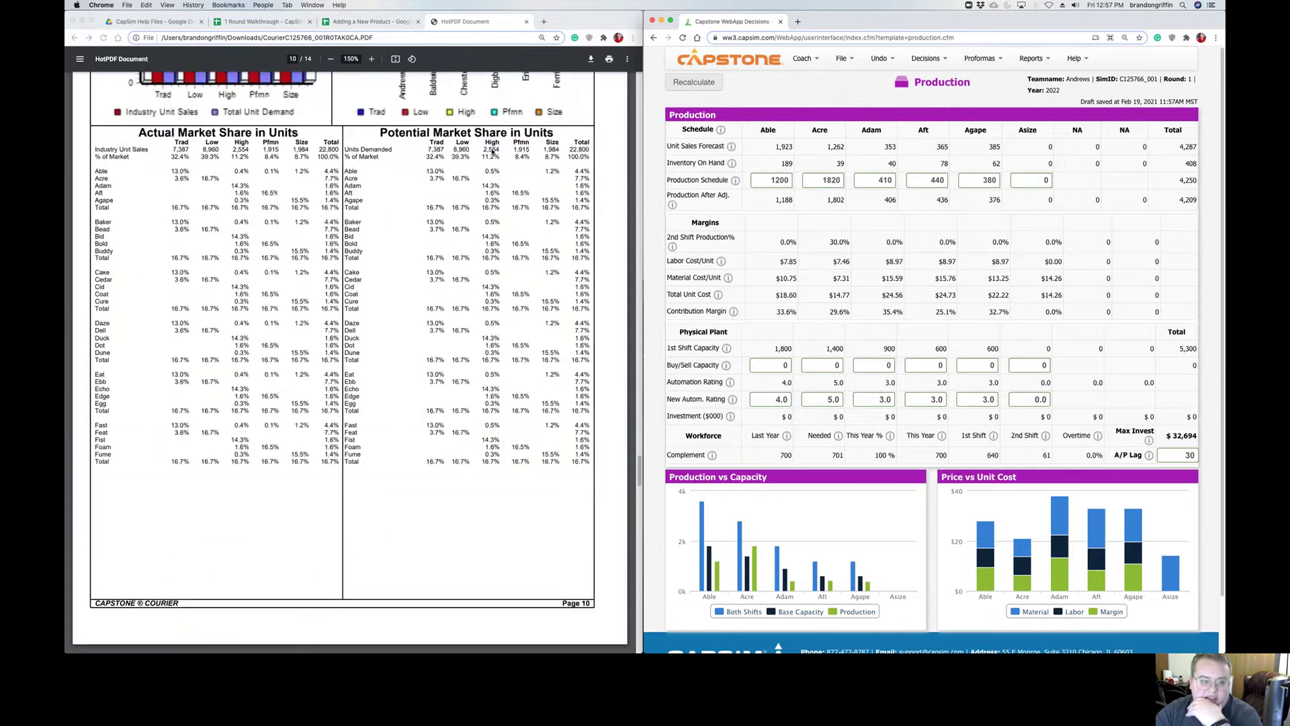
{"action": "left_click", "coordinate": [154, 203]}
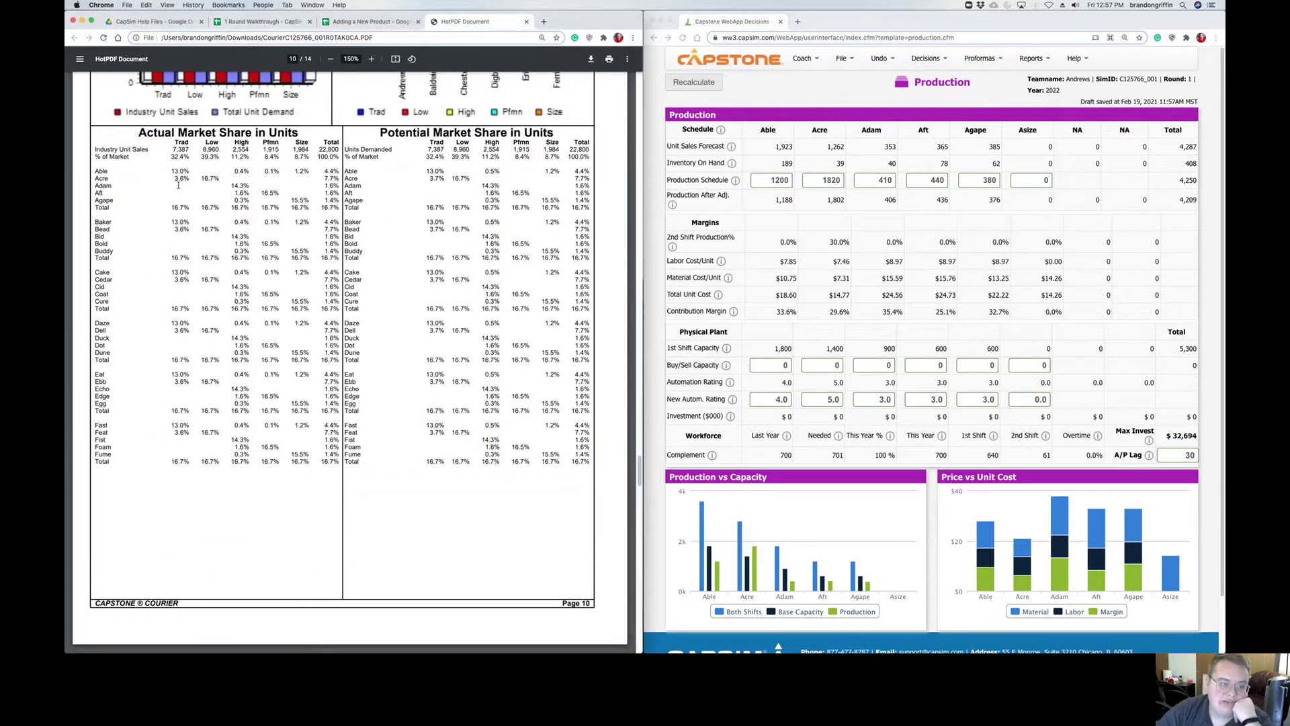
{"action": "scroll", "coordinate": [144, 222], "scroll_direction": "up", "scroll_amount": 3}
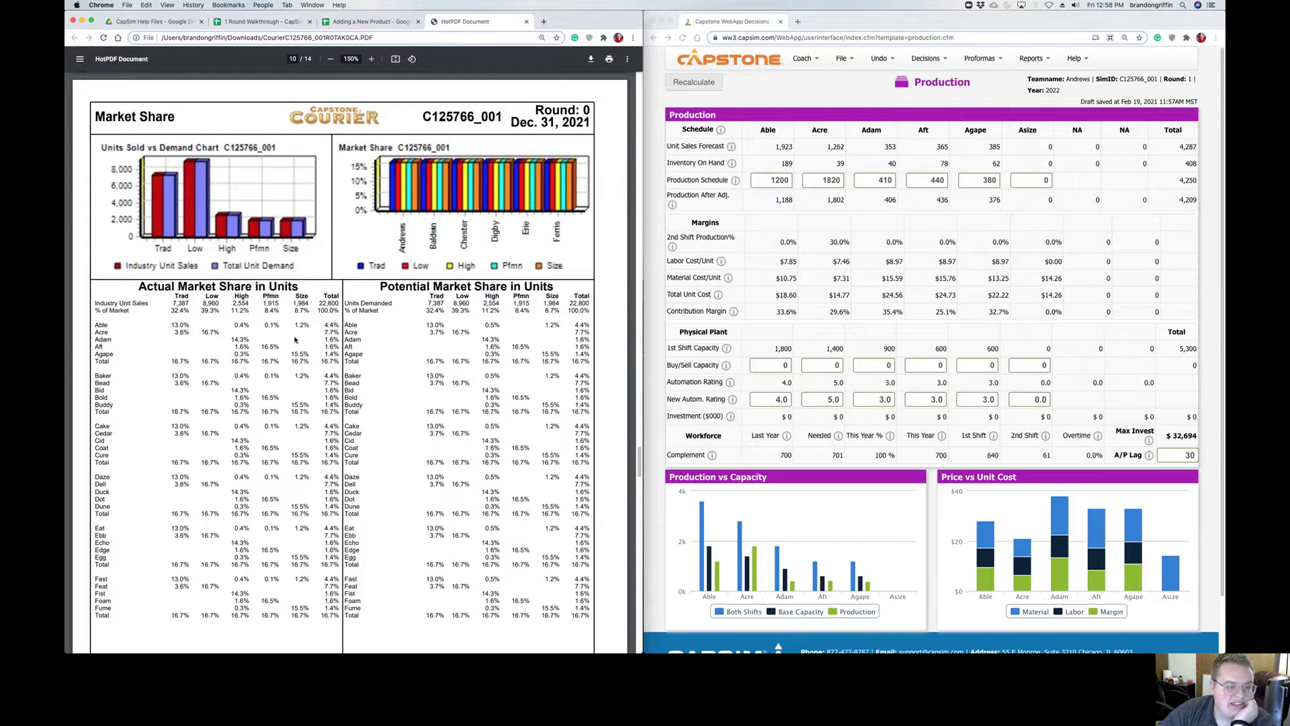
{"action": "mouse_move", "coordinate": [293, 355]}
{"action": "left_mouse_down"}
{"action": "mouse_move", "coordinate": [356, 355]}
{"action": "mouse_move", "coordinate": [311, 355]}
{"action": "left_mouse_up"}
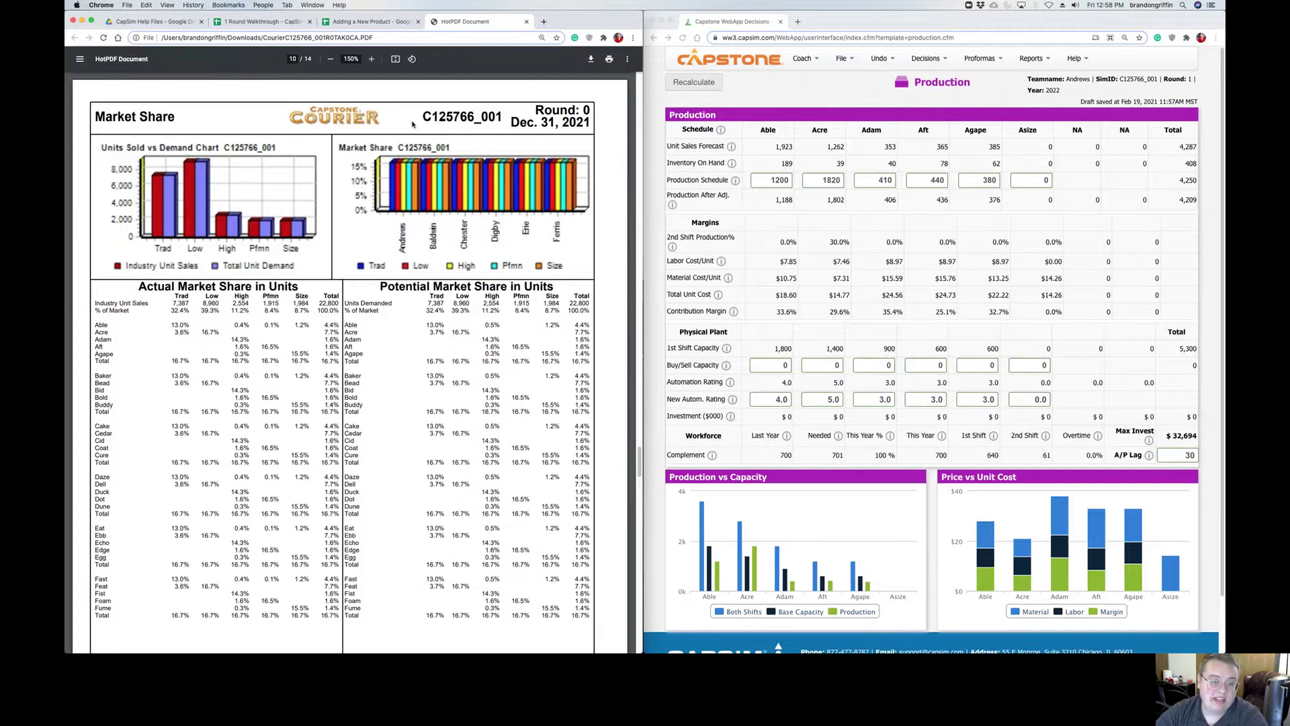
Bring up the Adding a New Product spreadsheet and check the maximum investment figure in the Production decisions.
{"action": "left_click", "coordinate": [391, 22]}
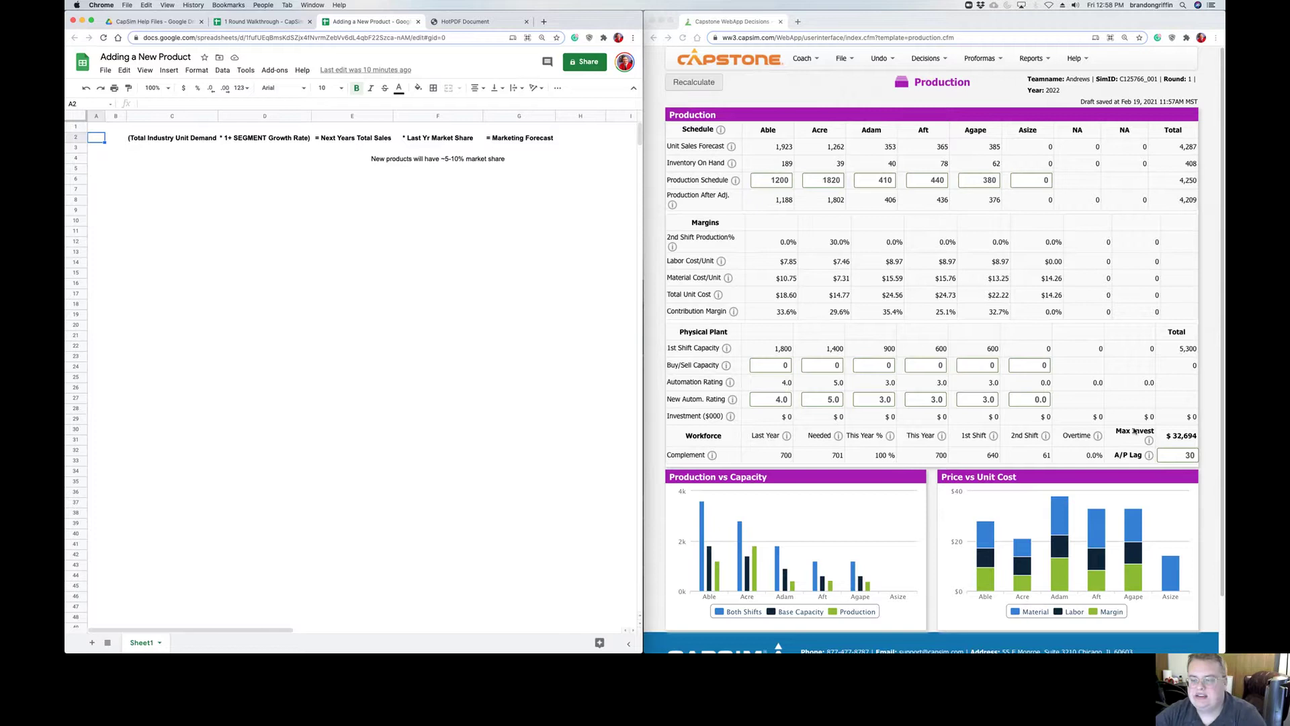
{"action": "left_click", "coordinate": [1194, 445]}
{"action": "double_click", "coordinate": [1194, 435]}
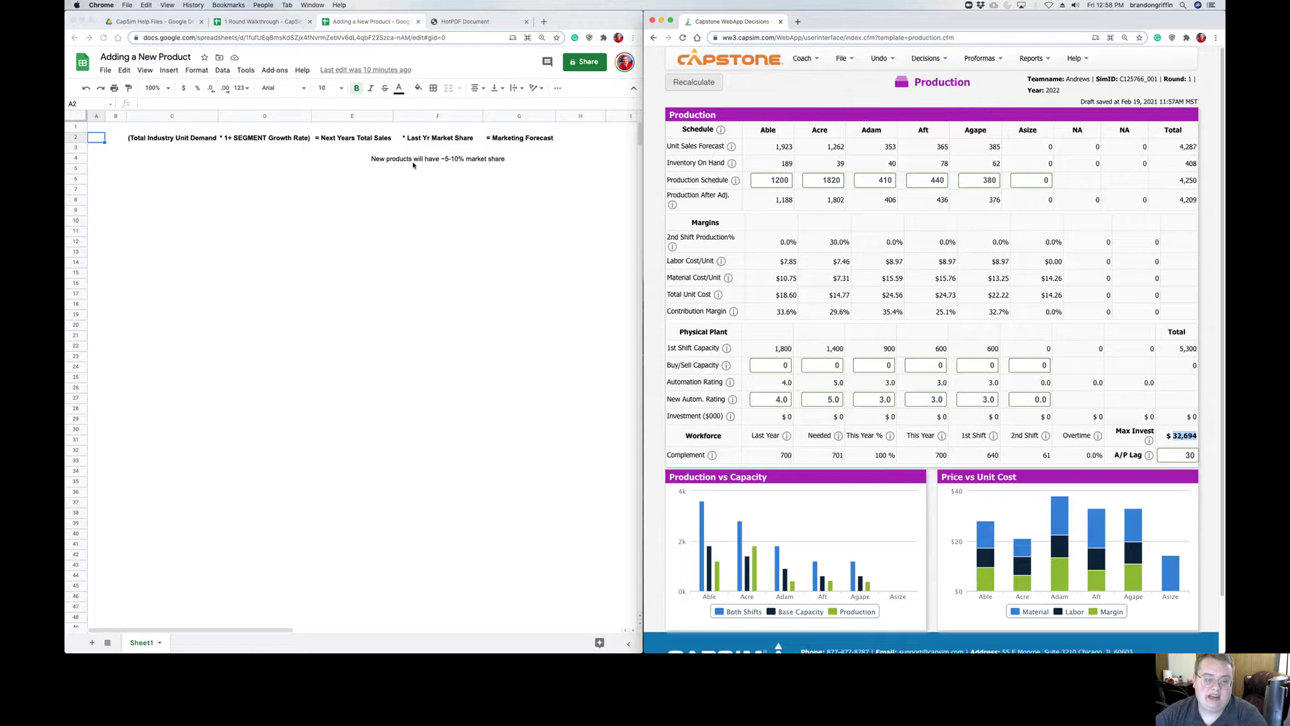
Move the Courier report back to the Capstone window, beside the spreadsheet, and find its Size Segment Analysis page.
{"action": "left_click", "coordinate": [169, 150]}
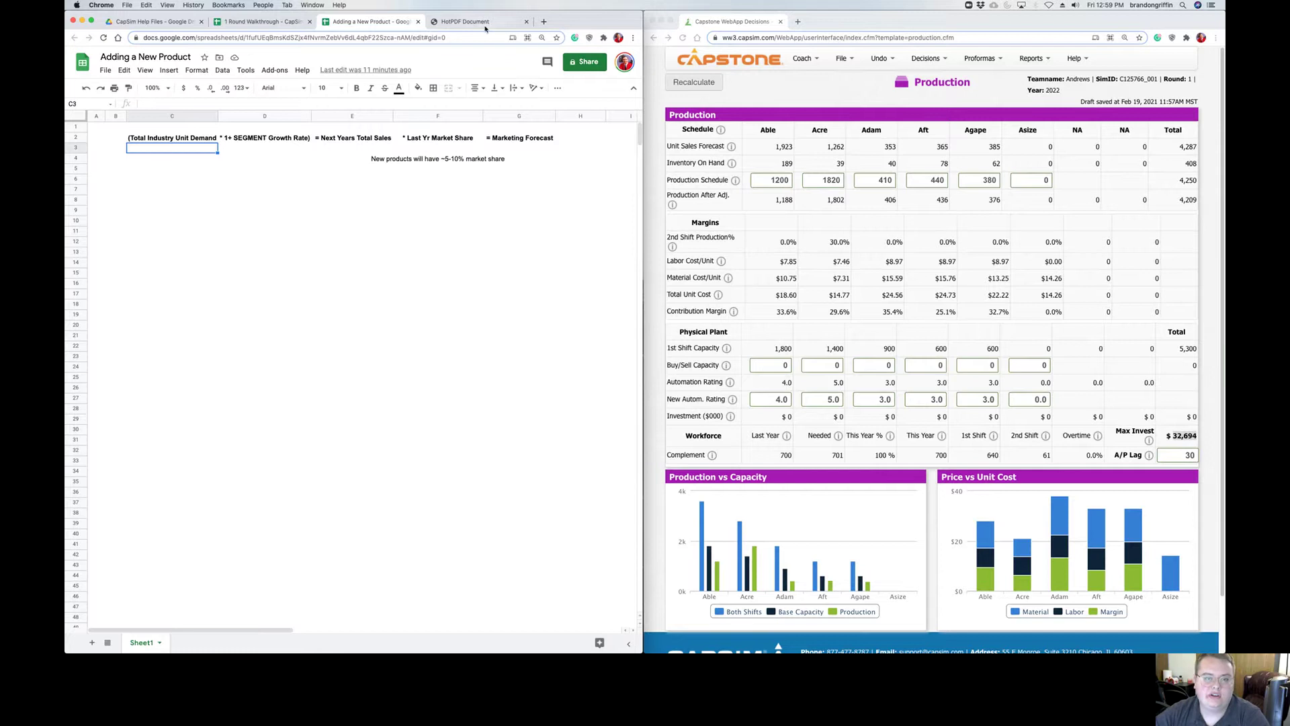
{"action": "left_click_drag", "start_coordinate": [474, 25], "coordinate": [827, 21]}
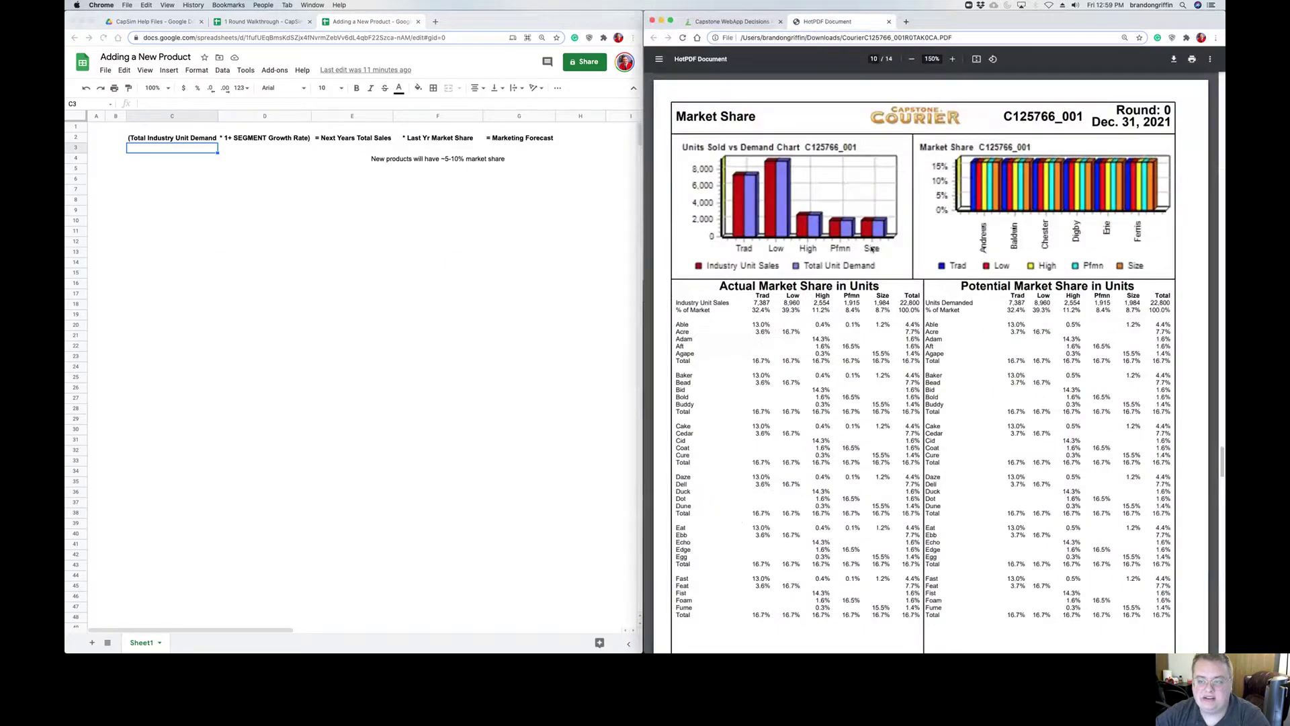
{"action": "scroll", "coordinate": [913, 358], "scroll_direction": "up", "scroll_amount": 20}
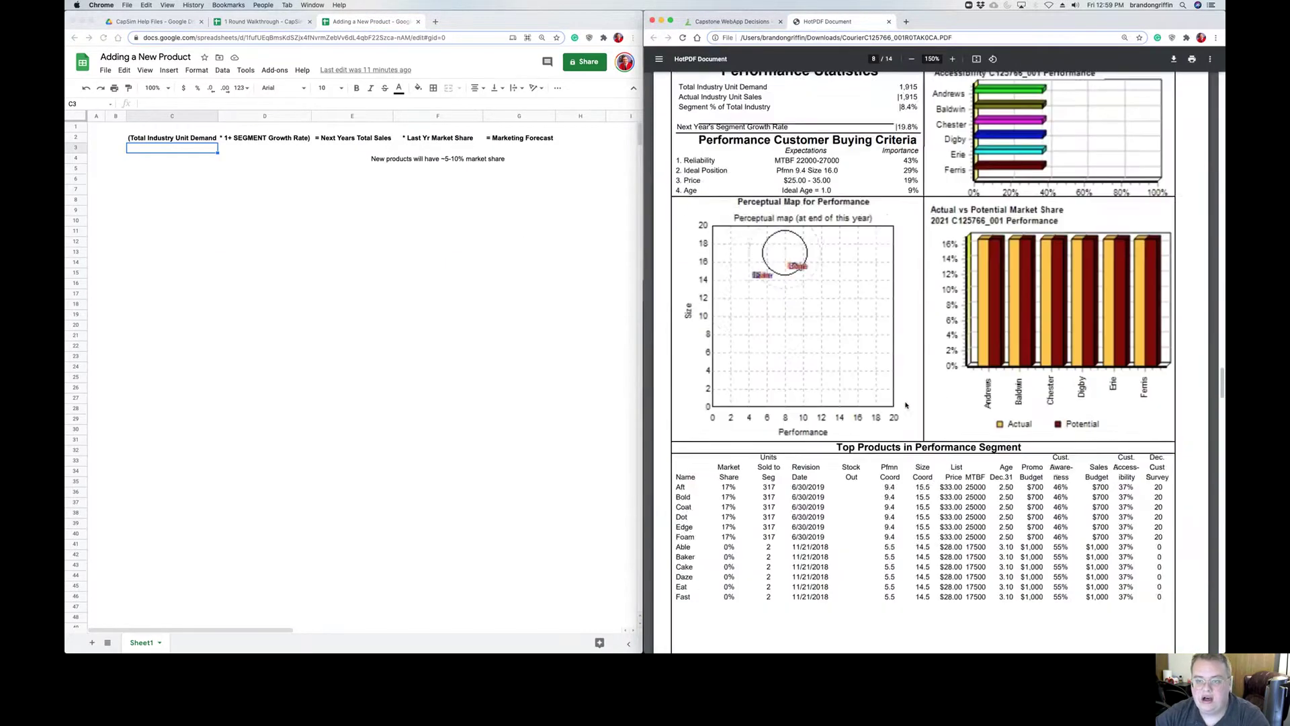
{"action": "scroll", "coordinate": [904, 403], "scroll_direction": "up", "scroll_amount": 5}
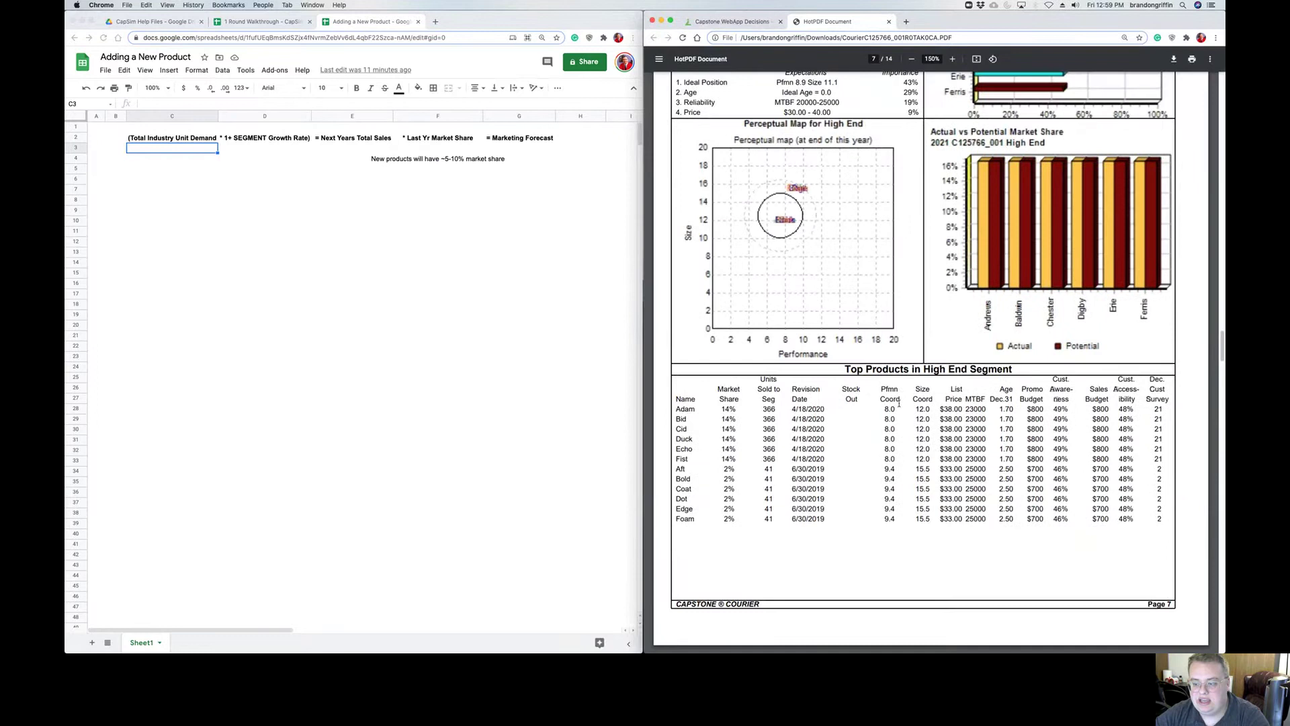
{"action": "scroll", "coordinate": [874, 416], "scroll_direction": "up", "scroll_amount": 8}
{"action": "scroll", "coordinate": [842, 432], "scroll_direction": "down", "scroll_amount": 12}
{"action": "scroll", "coordinate": [841, 432], "scroll_direction": "down", "scroll_amount": 15}
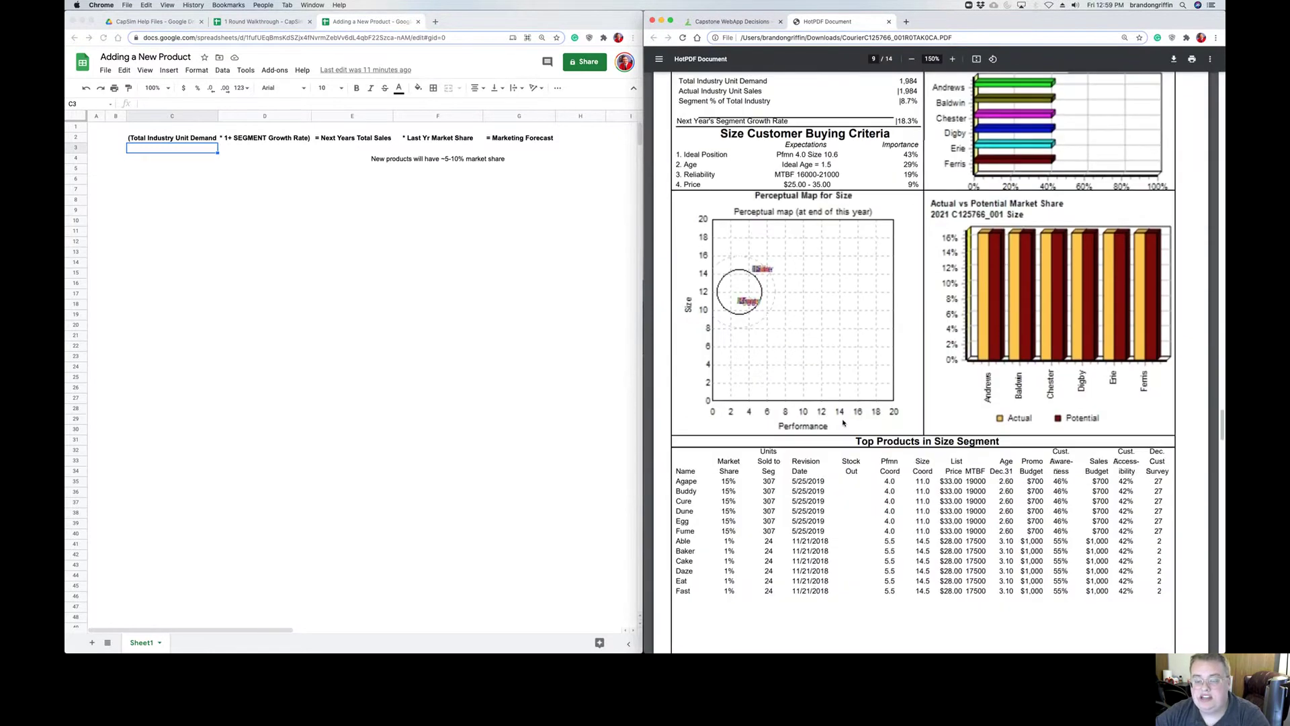
{"action": "scroll", "coordinate": [843, 422], "scroll_direction": "up", "scroll_amount": 2}
Enter the Size segment's total industry unit demand, 1984, in cell C3 of the Adding a New Product spreadsheet.
{"action": "left_click", "coordinate": [189, 153]}
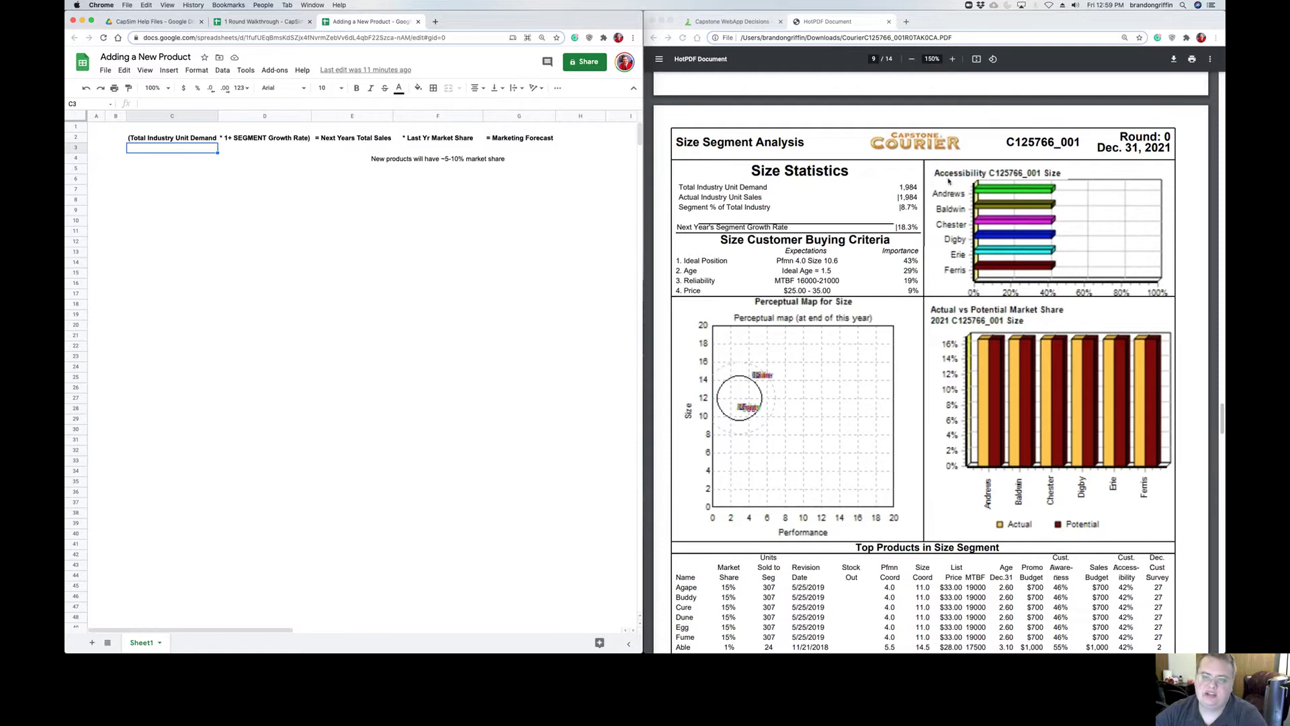
{"action": "left_click", "coordinate": [891, 187]}
{"action": "left_click_drag", "start_coordinate": [918, 188], "coordinate": [902, 186]}
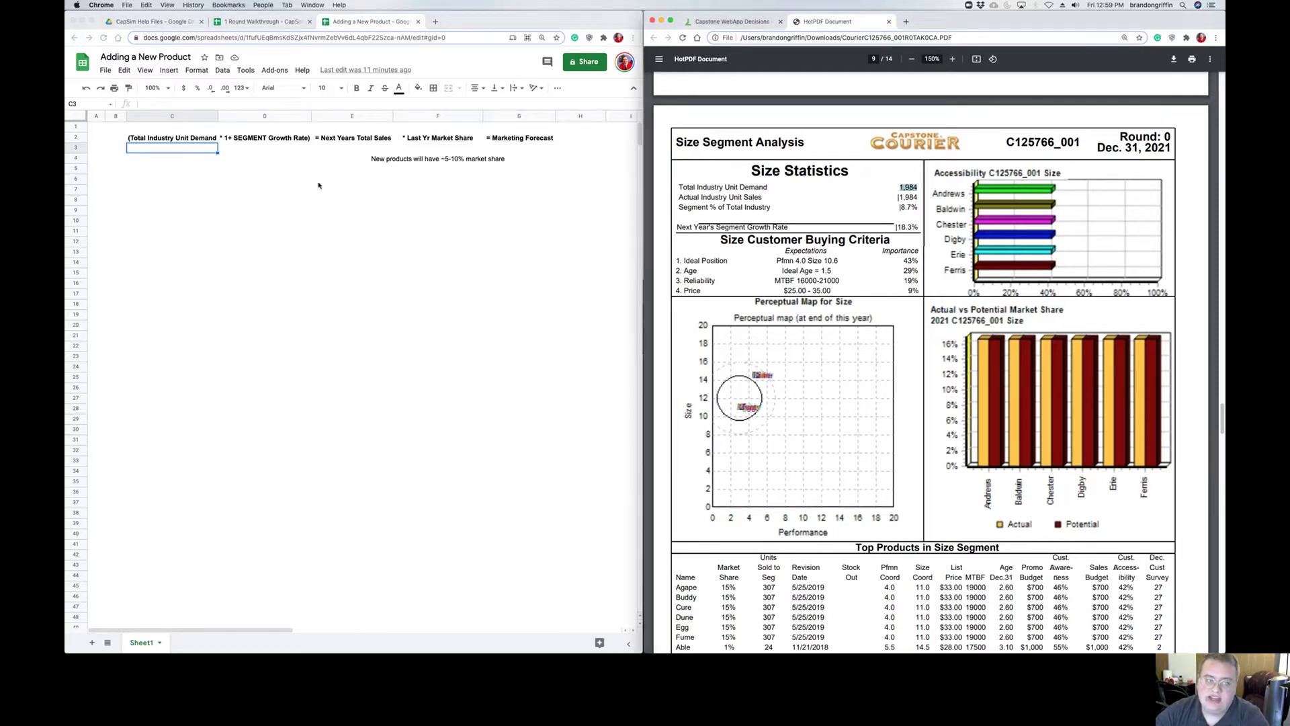
{"action": "left_click", "coordinate": [756, 186]}
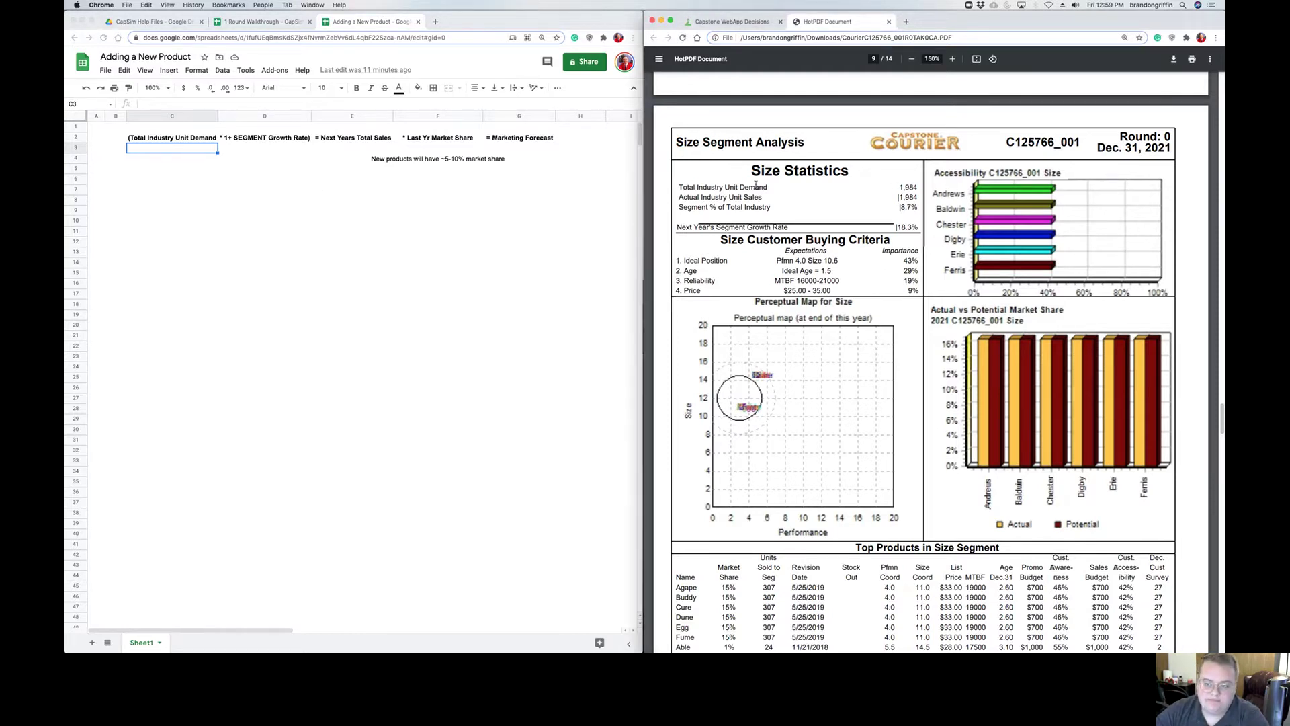
{"action": "left_click", "coordinate": [196, 151]}
{"action": "type", "text": "198"}
{"action": "key", "text": "Page_Down"}
{"action": "type", "text": "4"}
{"action": "key", "text": "Page_Up"}
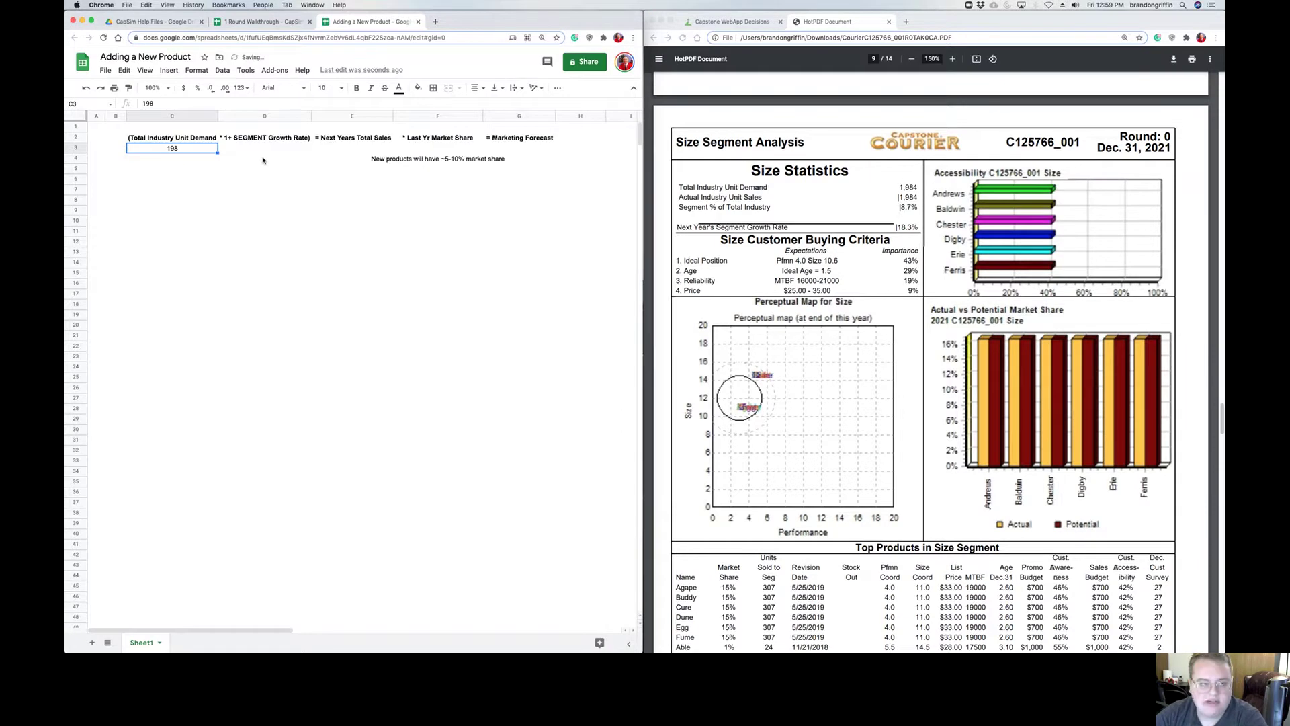
{"action": "type", "text": "1984"}
{"action": "key", "text": "Tab"}
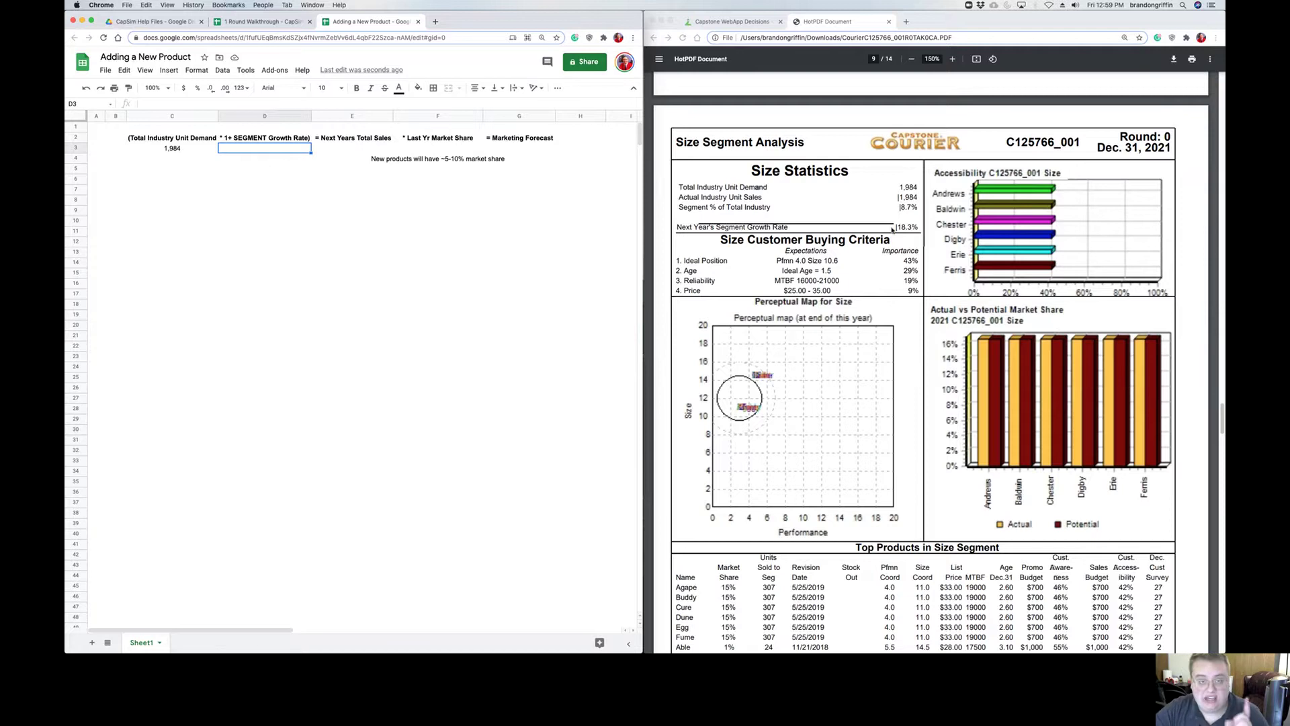
Try to enter the Size segment's growth factor, 1.183, in cell D3 and clear the entry.
{"action": "left_click", "coordinate": [898, 229]}
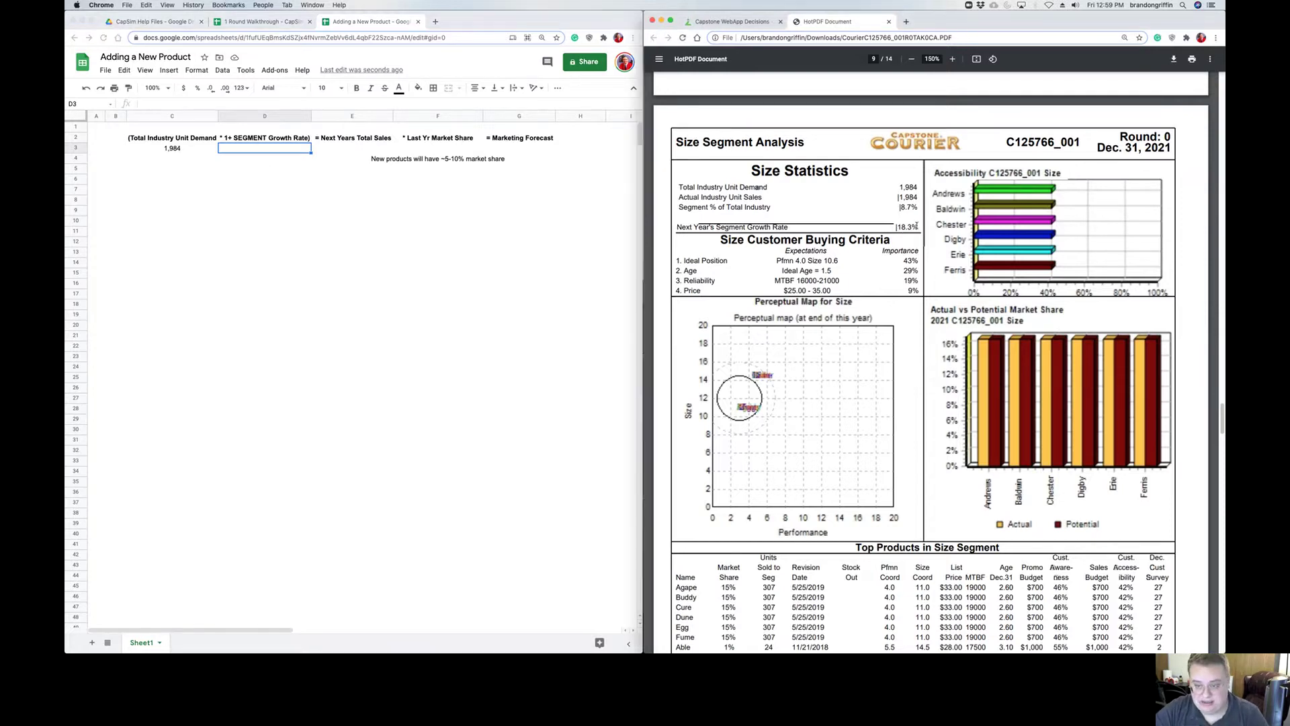
{"action": "left_click", "coordinate": [275, 154]}
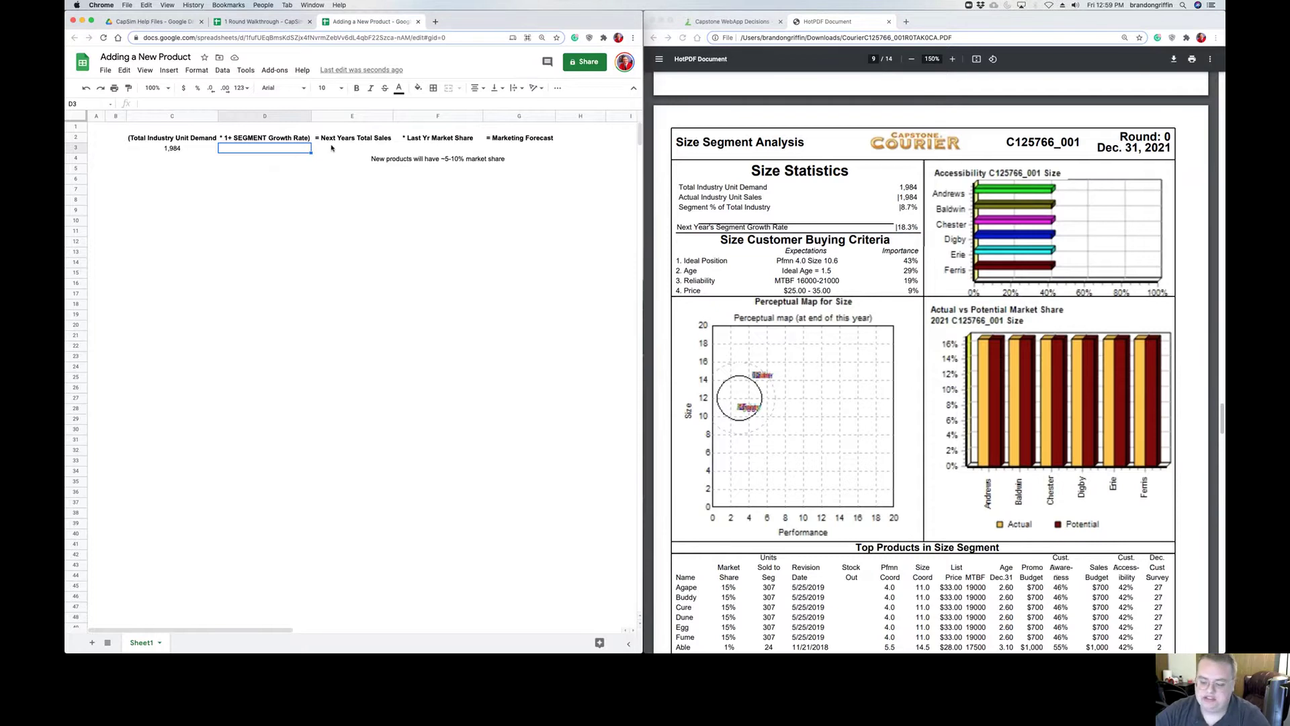
{"action": "type", "text": "1"}
{"action": "type", "text": ".183"}
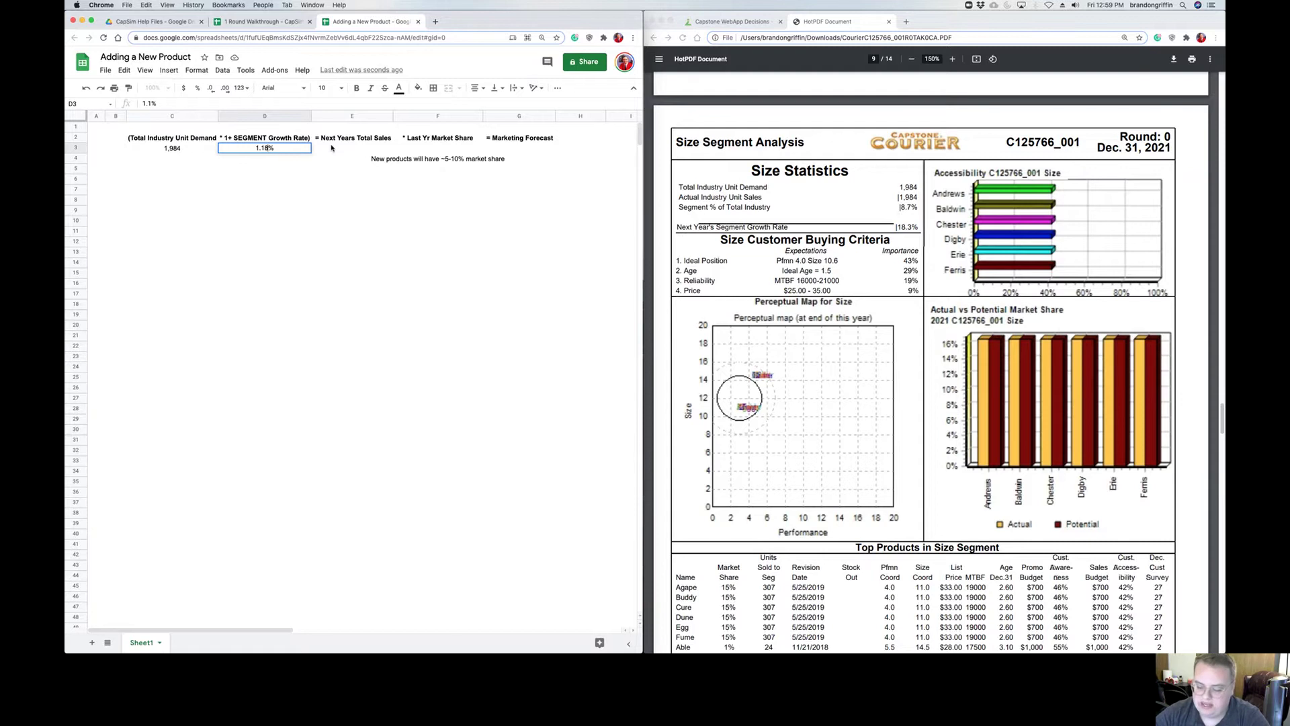
{"action": "key", "text": "Return"}
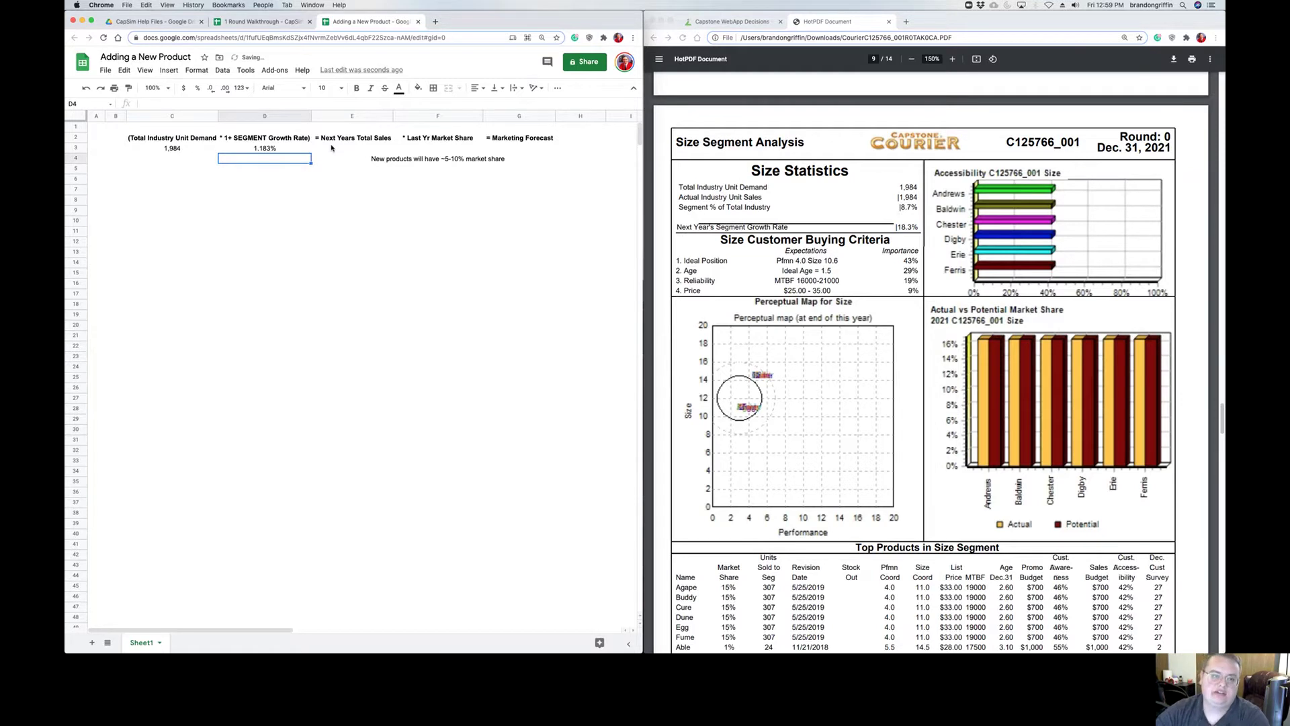
{"action": "key", "text": "Up"}
{"action": "type", "text": "1183"}
{"action": "key", "text": "Return"}
{"action": "key", "text": "Up"}
{"action": "key", "text": "Delete"}
{"action": "key", "text": "Up"}
{"action": "key", "text": "Down"}
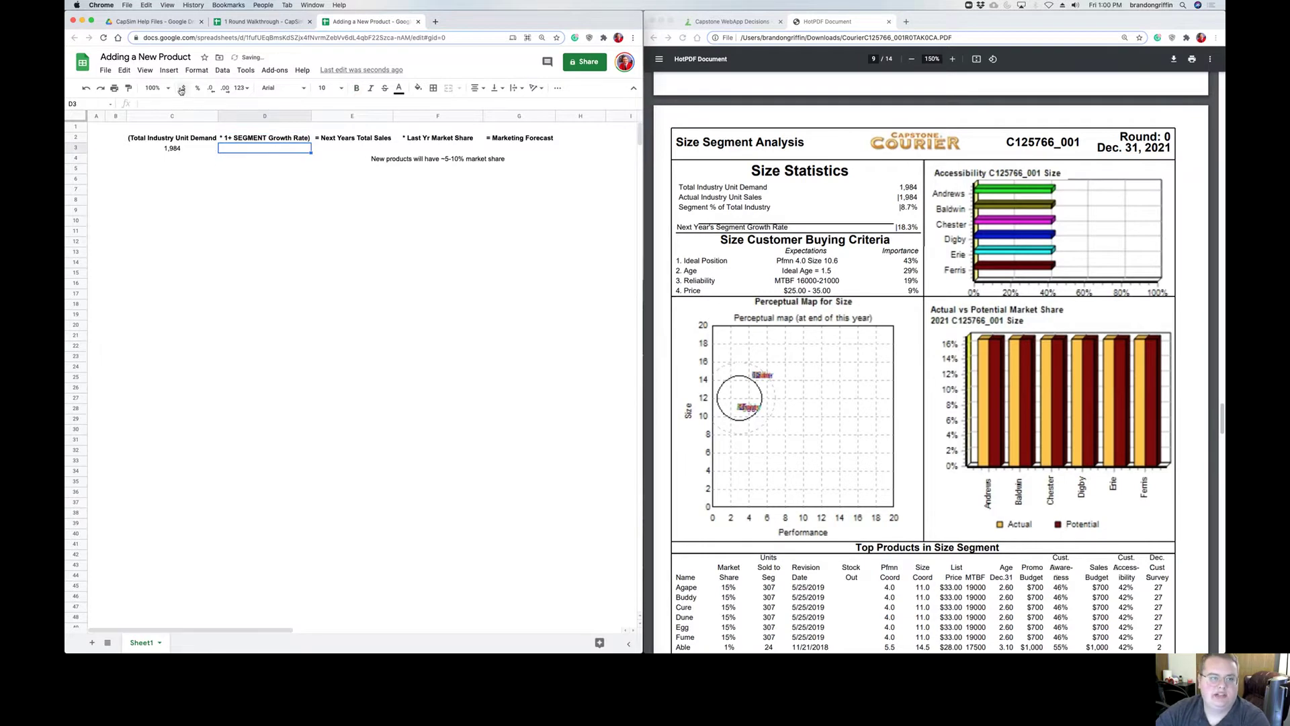
Enter the Size segment's growth factor, 1.183, in cell D3 and format it as a plain number with three decimals.
{"action": "type", "text": "$1.183"}
{"action": "key", "text": "Return"}
{"action": "key", "text": "Up"}
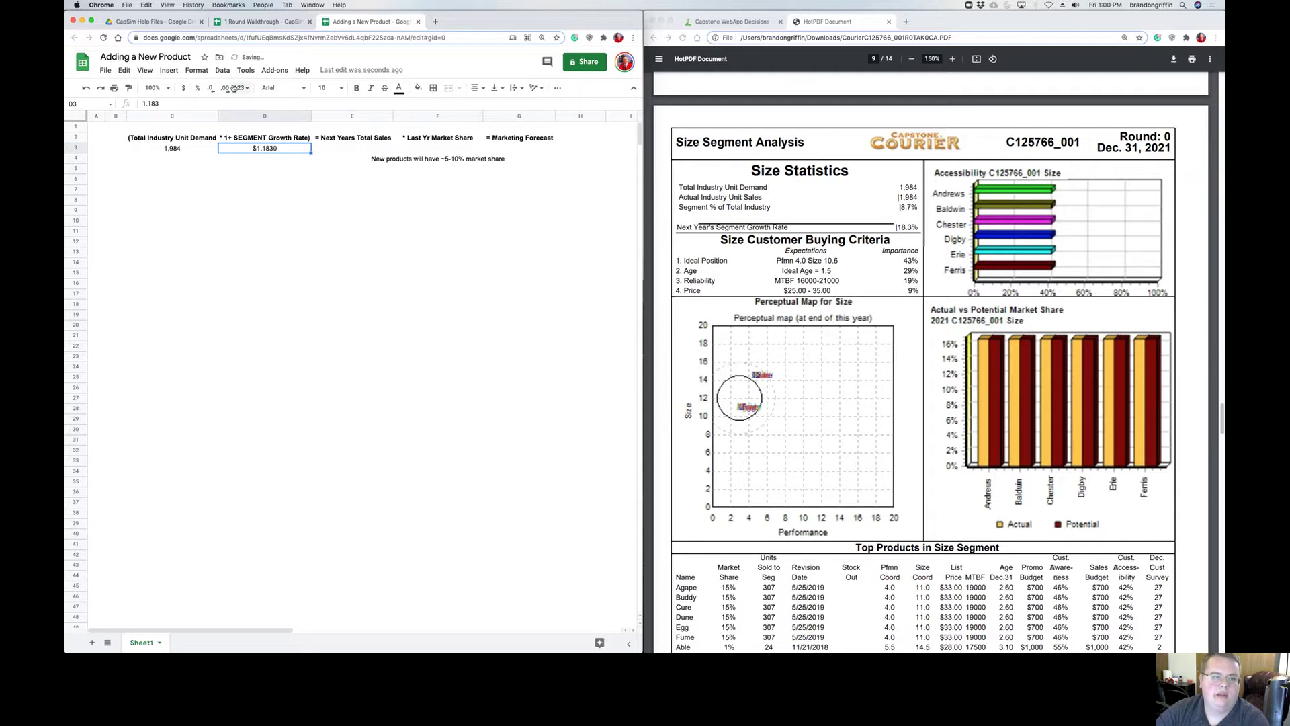
{"action": "left_click", "coordinate": [241, 88]}
{"action": "left_click", "coordinate": [293, 146]}
{"action": "left_click", "coordinate": [225, 88]}
{"action": "key", "text": "Left"}
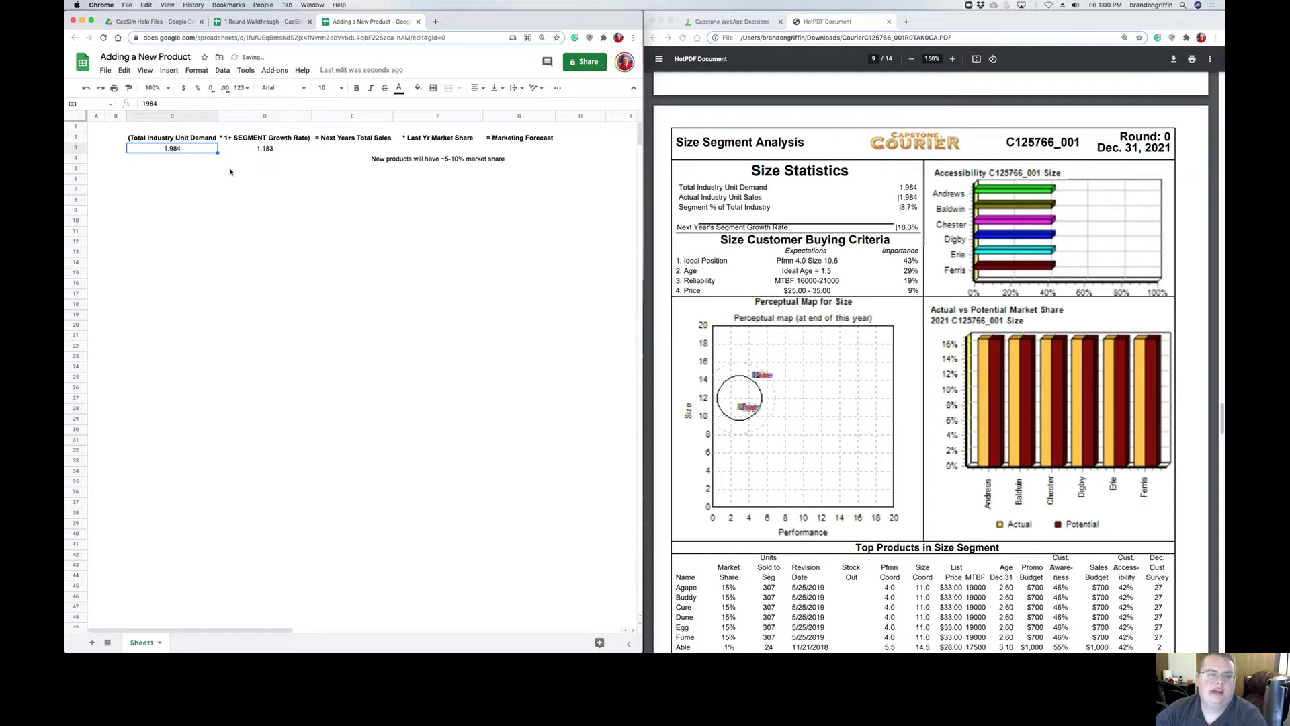
{"action": "key", "text": "Right"}
{"action": "key", "text": "Right"}
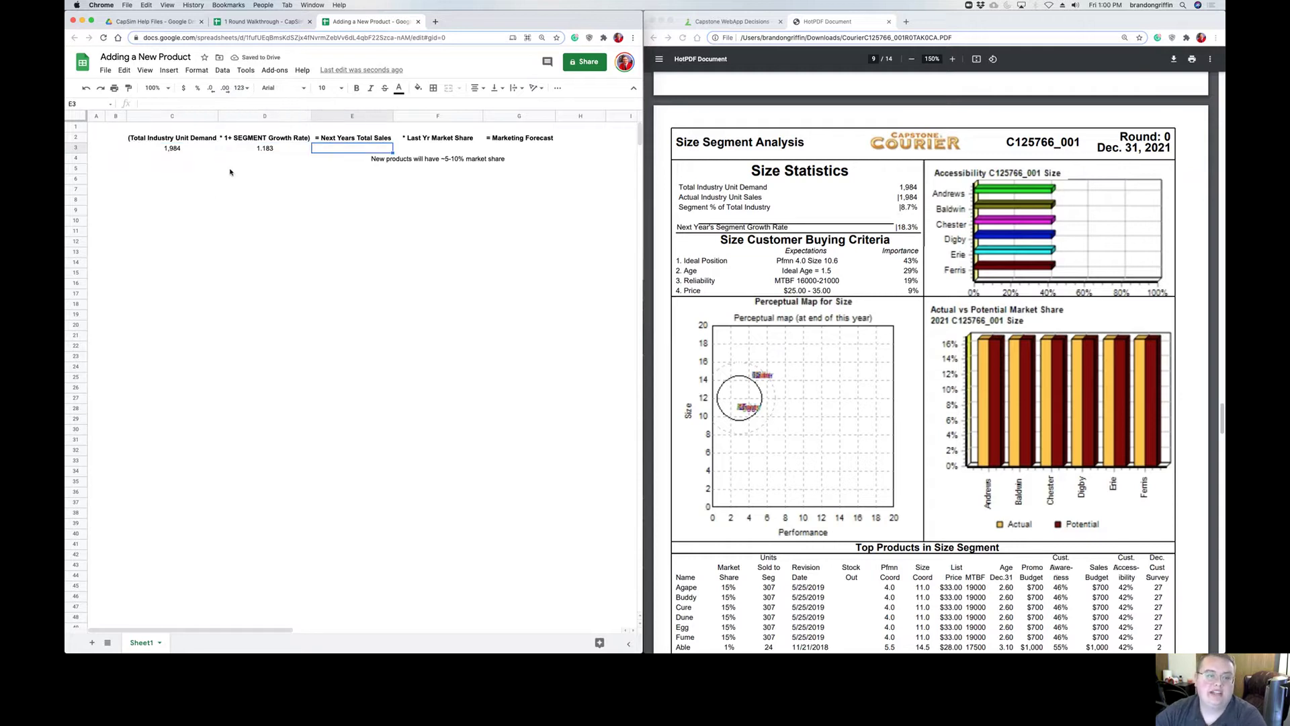
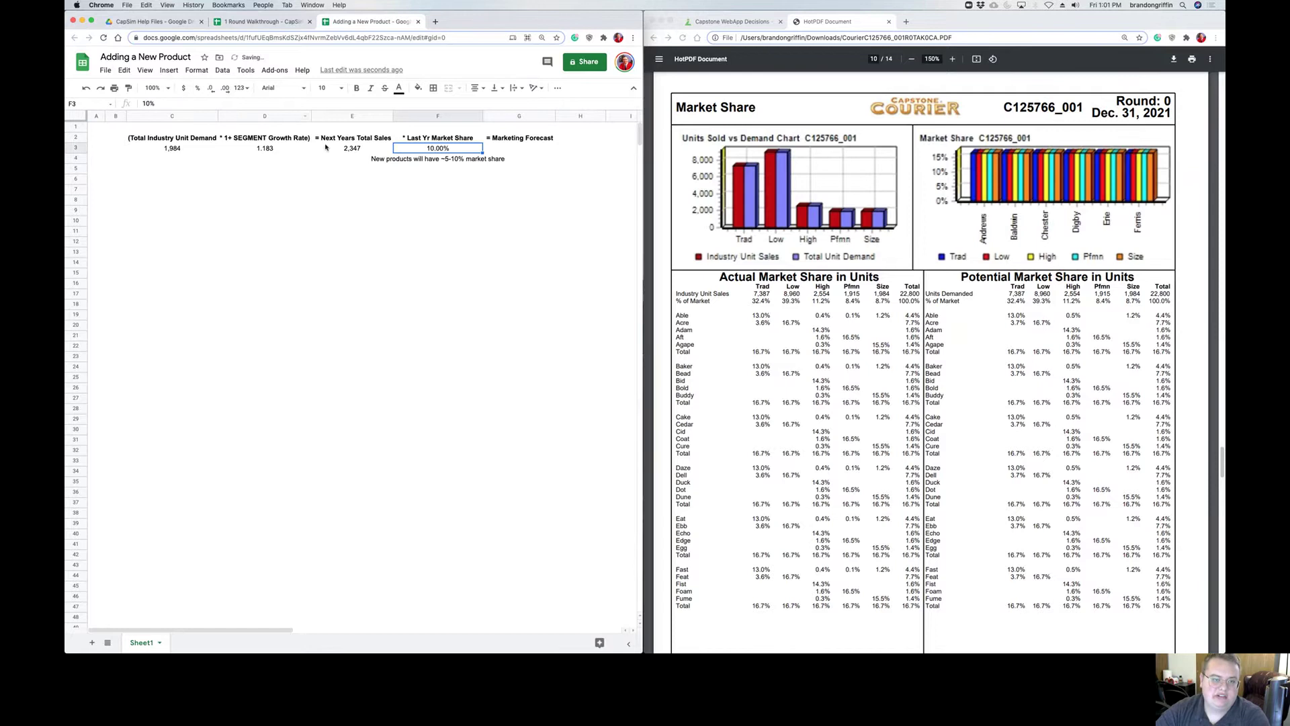
Calculate the marketing forecast in cell G3 by multiplying next year's total sales by the market share, =E3*F3.
{"action": "left_click", "coordinate": [505, 147]}
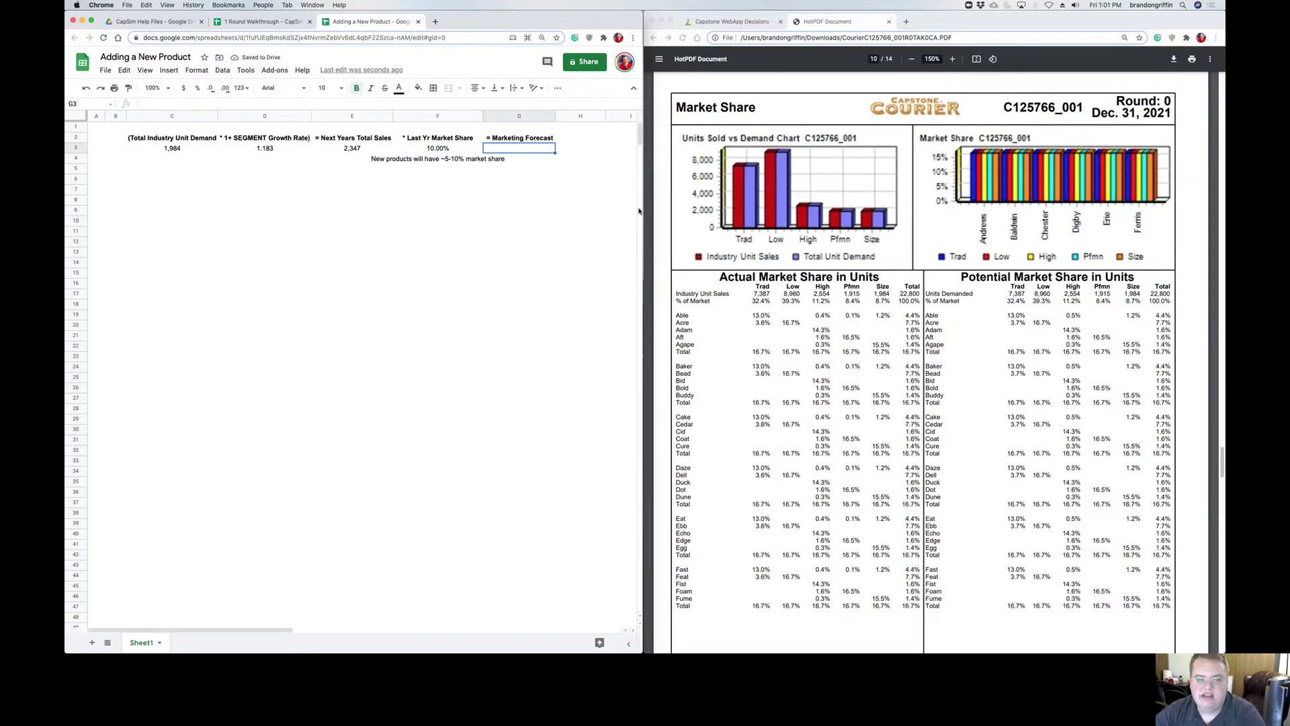
{"action": "type", "text": "="}
{"action": "key", "text": "Left"}
{"action": "key", "text": "Left"}
{"action": "type", "text": "*"}
{"action": "key", "text": "Left"}
{"action": "key", "text": "Return"}
{"action": "key", "text": "Up"}
Switch to Capstone's Production decisions, set Asize's Buy/Sell Capacity to 235 and recalculate.
{"action": "left_click", "coordinate": [711, 24]}
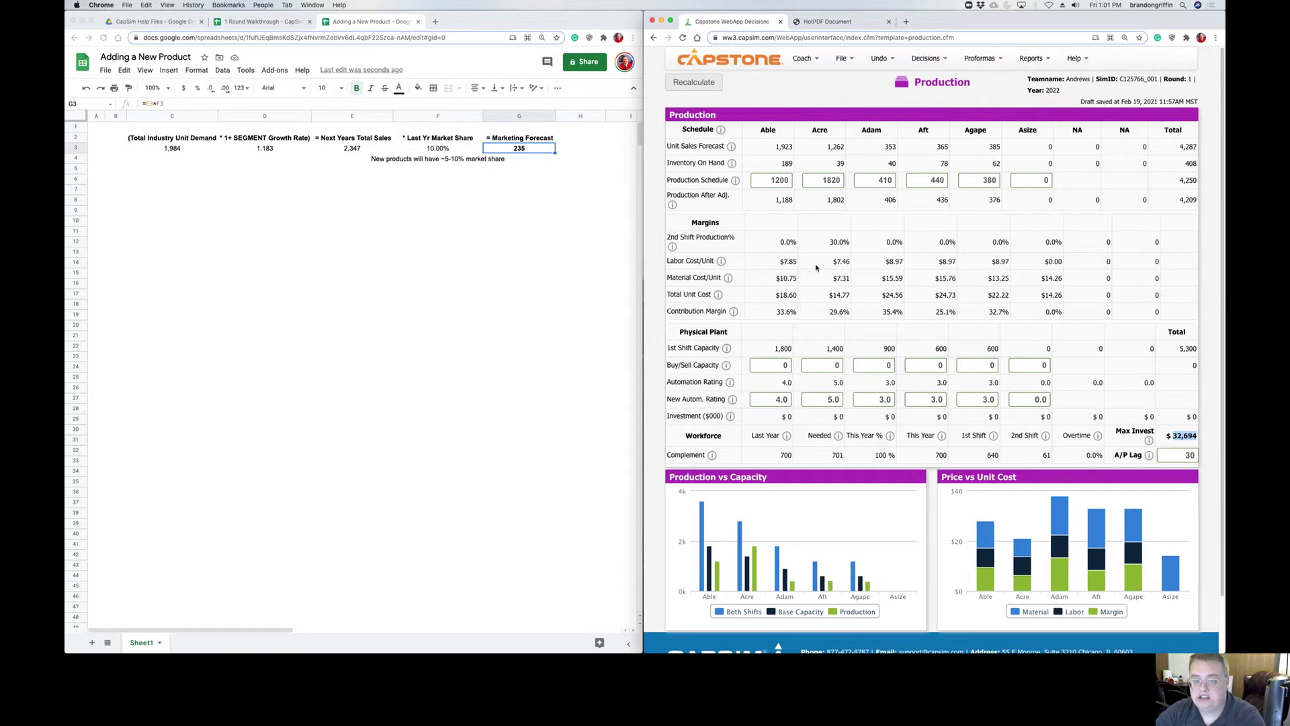
{"action": "left_click", "coordinate": [1033, 365]}
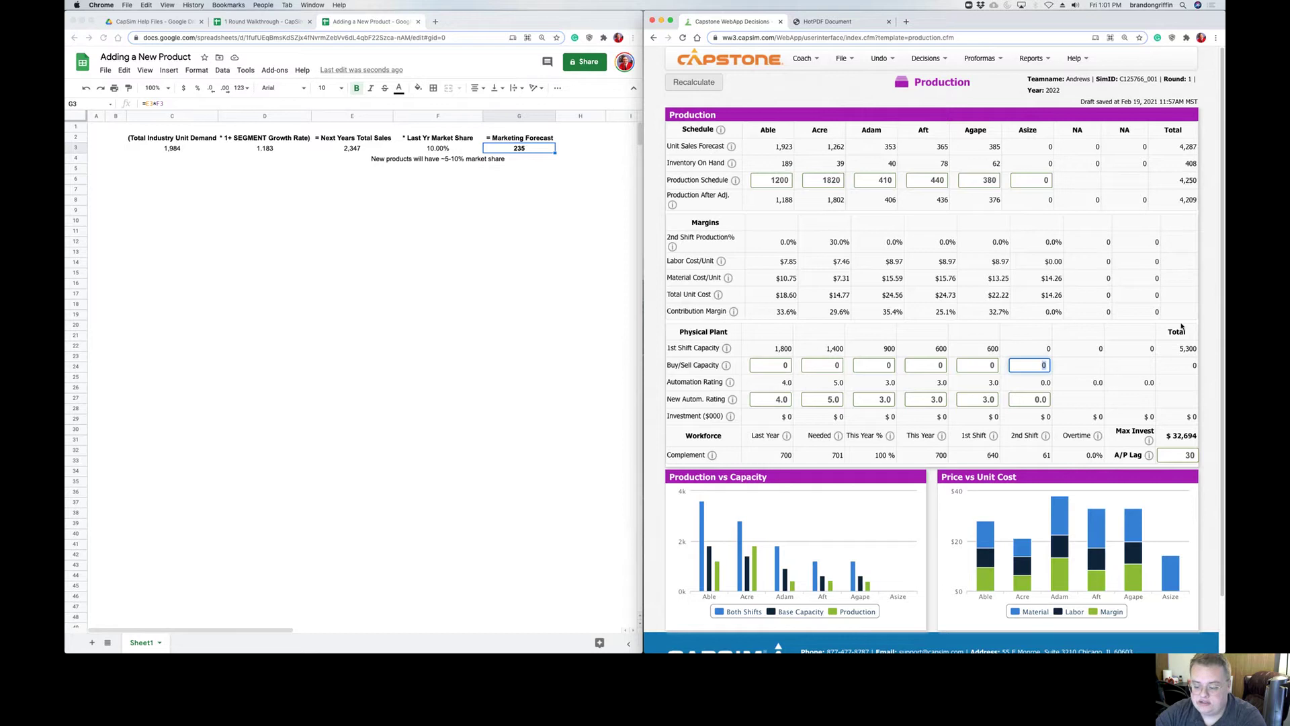
{"action": "type", "text": "235"}
{"action": "left_click", "coordinate": [1130, 327]}
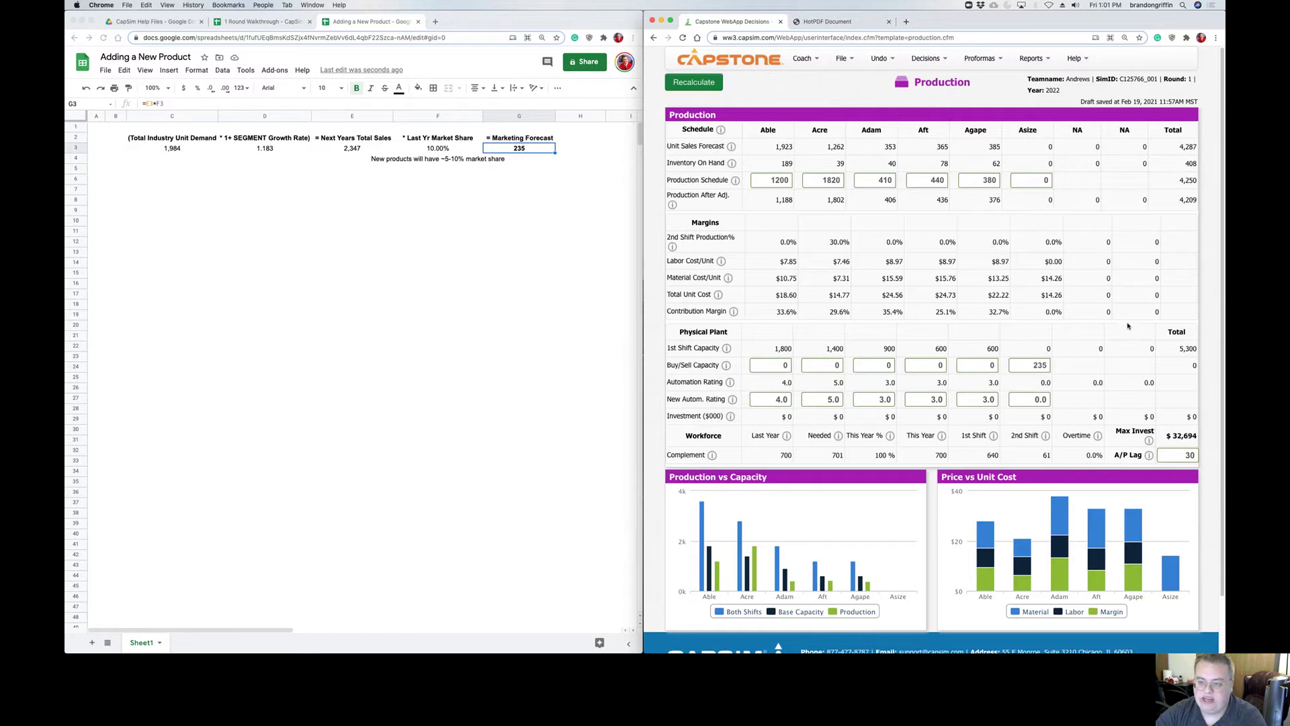
{"action": "left_click", "coordinate": [710, 82]}
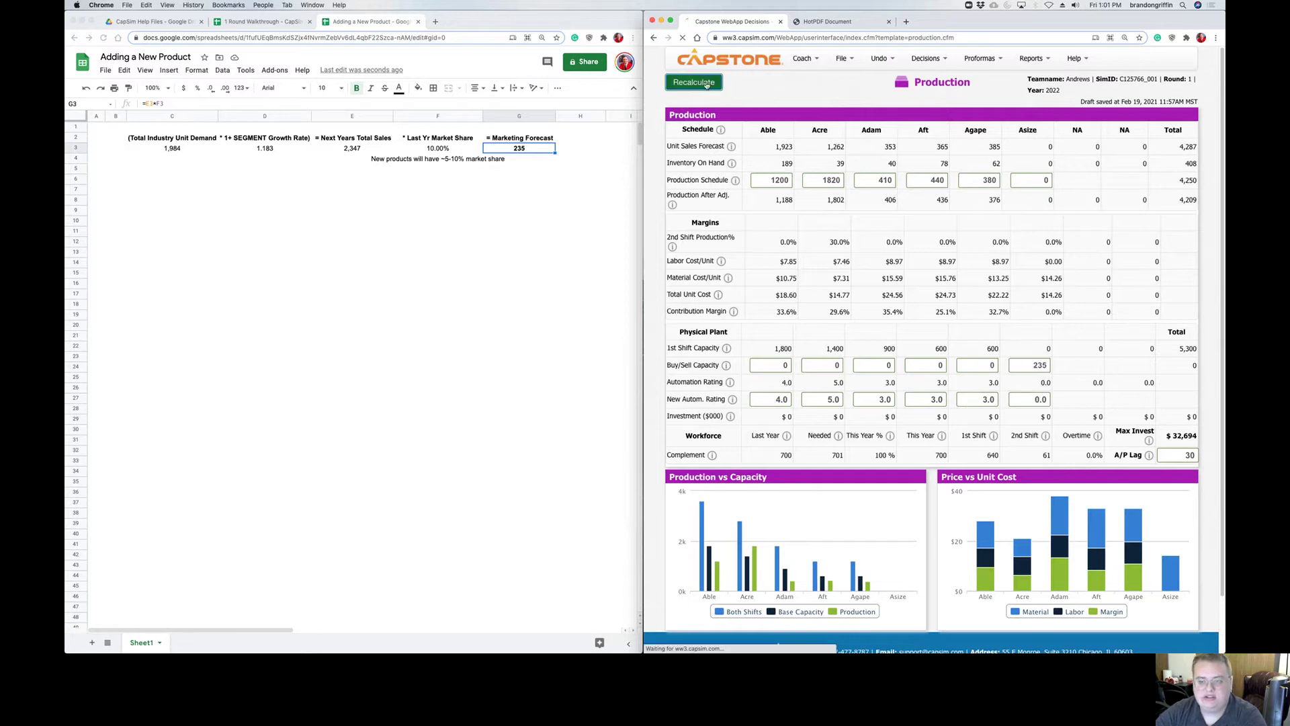
Set Asize's new automation rating to 3.0 and recalculate the Production decisions.
{"action": "left_click", "coordinate": [1028, 404]}
{"action": "left_click", "coordinate": [732, 399]}
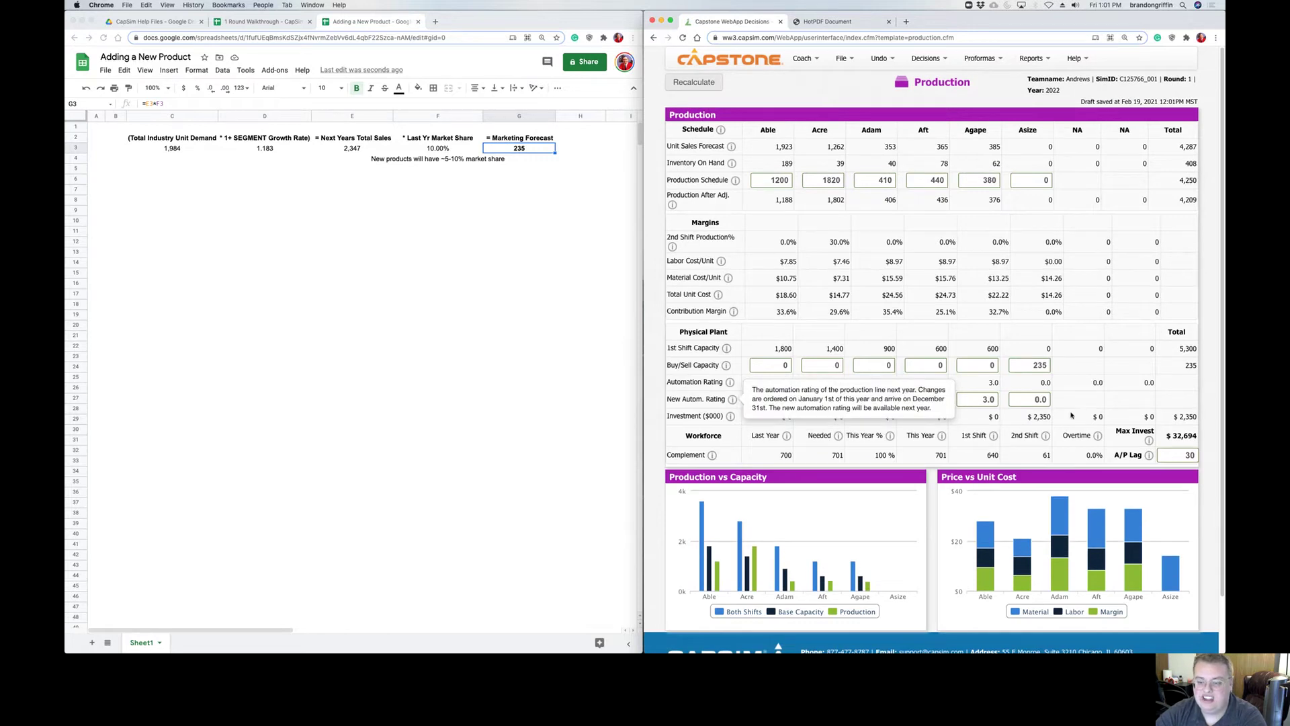
{"action": "left_click", "coordinate": [1042, 401]}
{"action": "type", "text": "3.0"}
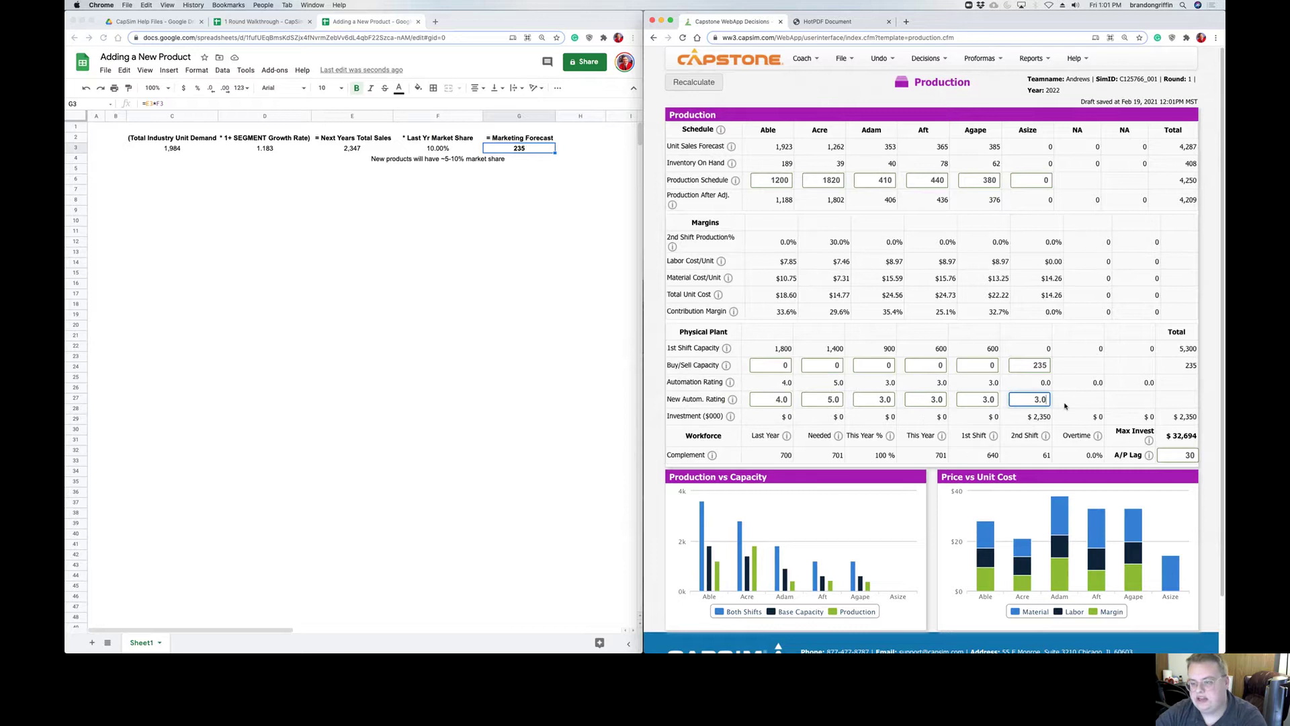
{"action": "left_click", "coordinate": [692, 83]}
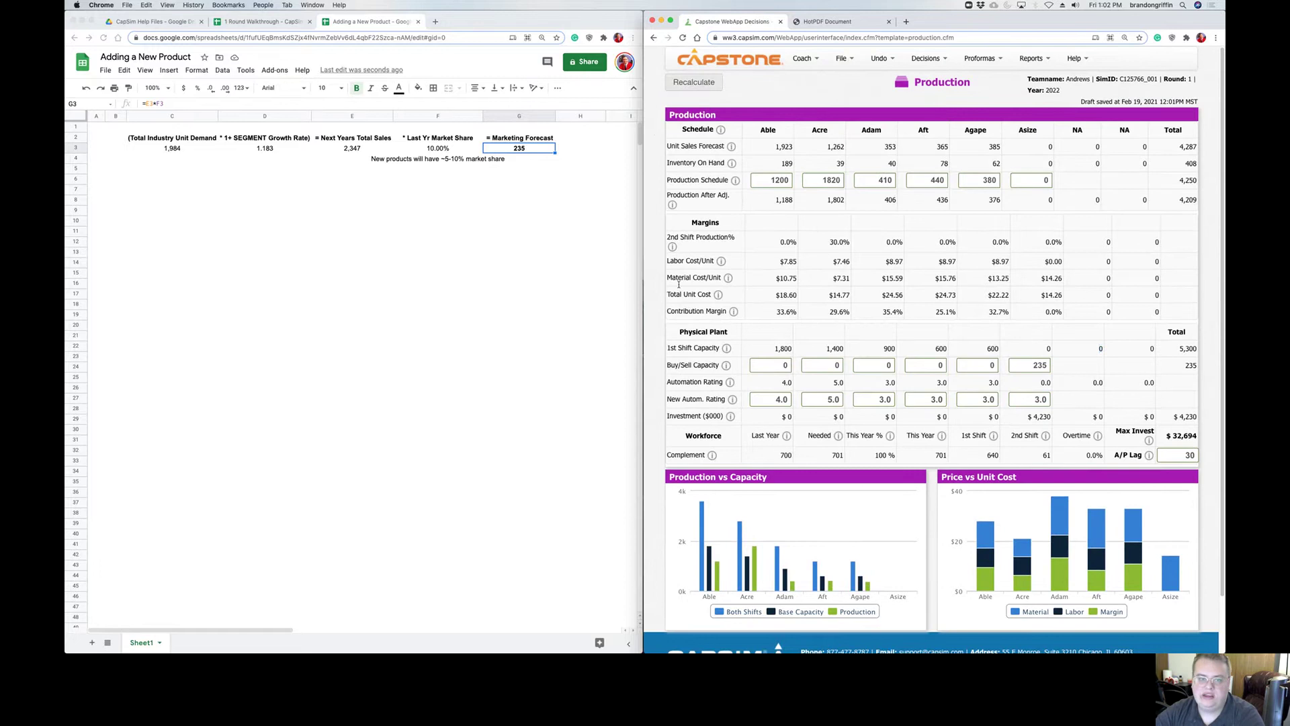
Review the market share assumption, the new-product share note and the marketing forecast in the spreadsheet.
{"action": "left_click", "coordinate": [460, 143]}
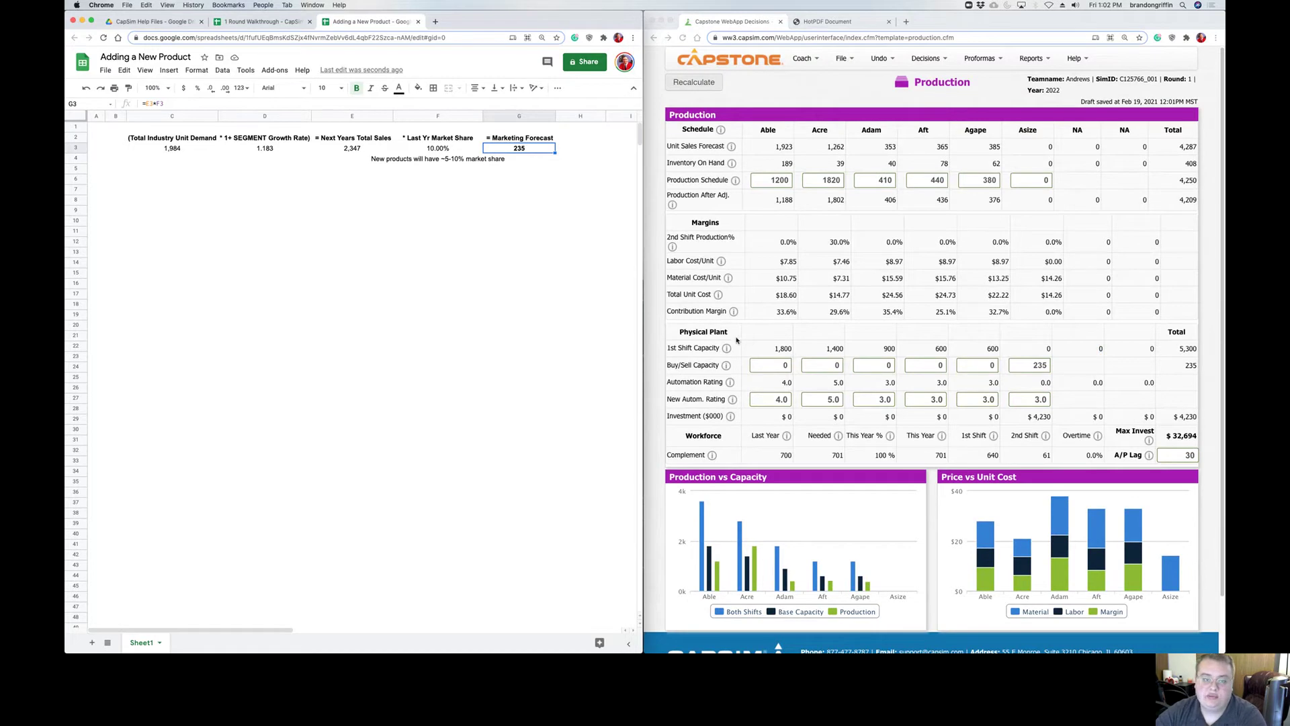
{"action": "left_click", "coordinate": [568, 162]}
{"action": "left_click", "coordinate": [426, 160]}
{"action": "key", "text": "Up"}
{"action": "key", "text": "Right"}
{"action": "key", "text": "Down"}
{"action": "key", "text": "Left"}
{"action": "key", "text": "Up"}
{"action": "key", "text": "Right"}
{"action": "key", "text": "Down"}
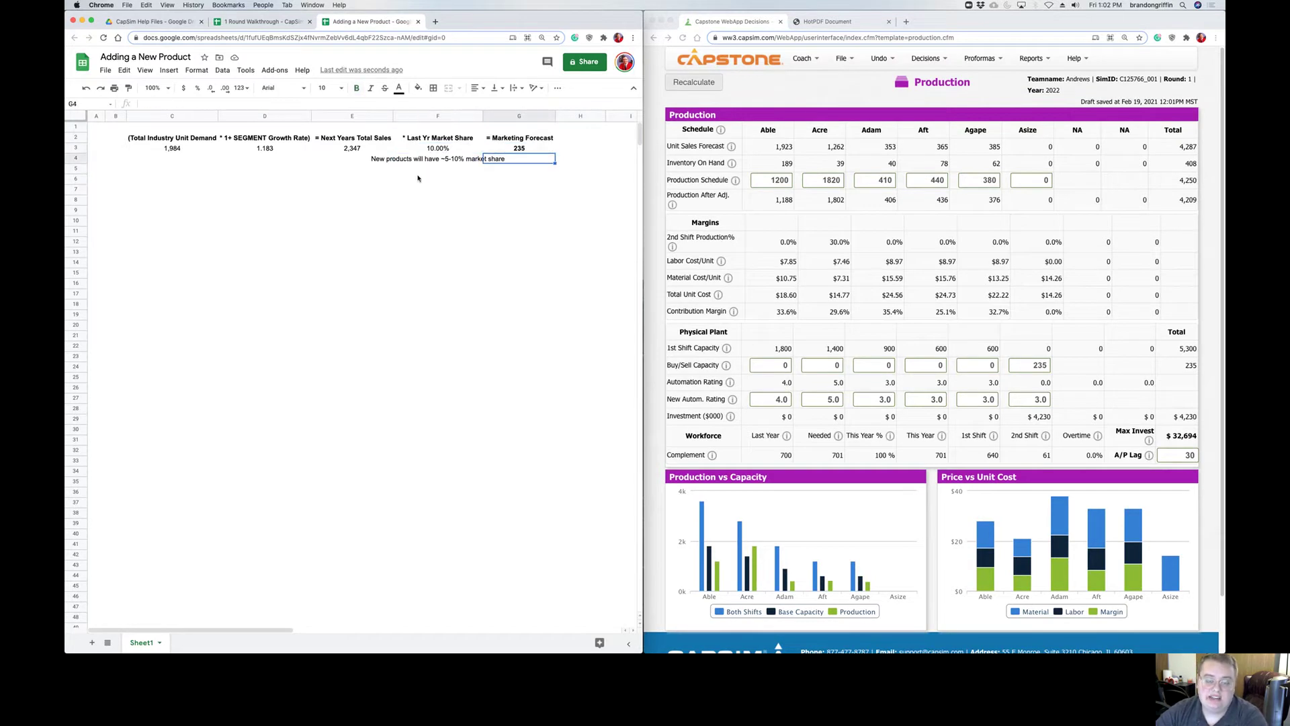
{"action": "left_click", "coordinate": [478, 148]}
{"action": "key", "text": "Right"}
{"action": "key", "text": "Down"}
{"action": "key", "text": "Left"}
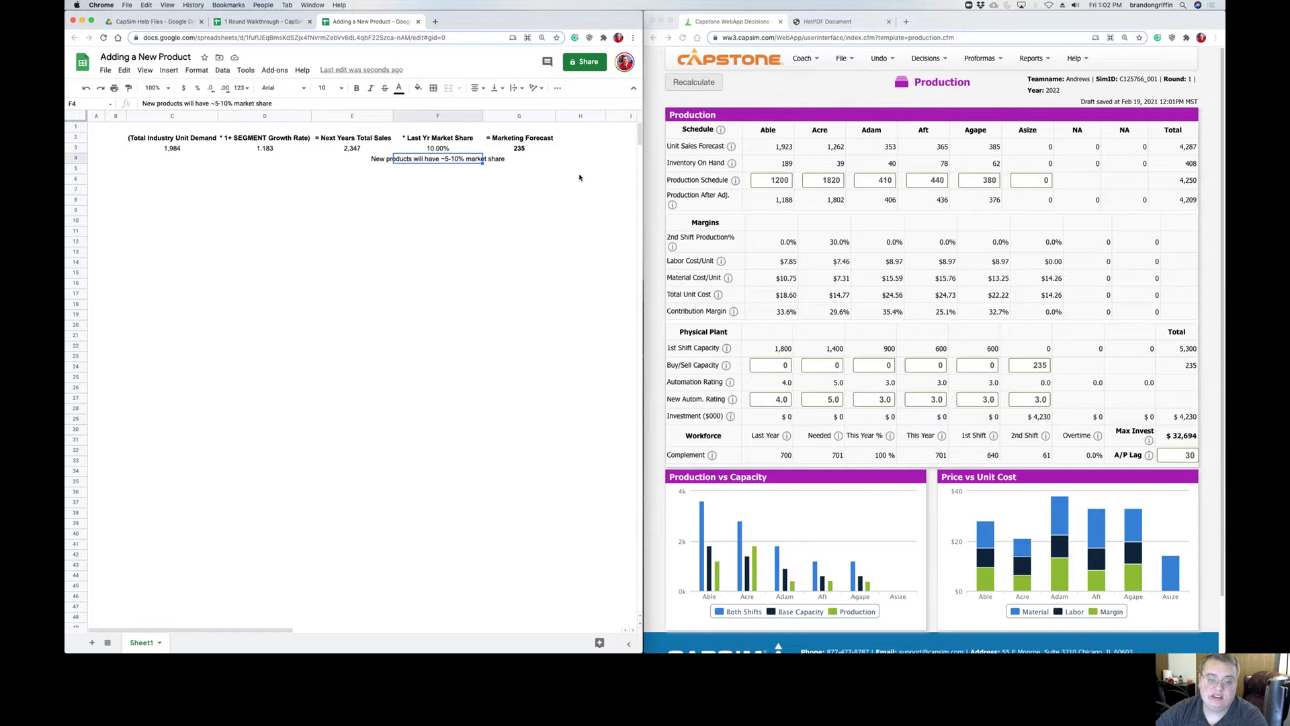
Set Asize's Buy/Sell Capacity to 300 in Capstone and recalculate the Production decisions.
{"action": "left_click", "coordinate": [1031, 364]}
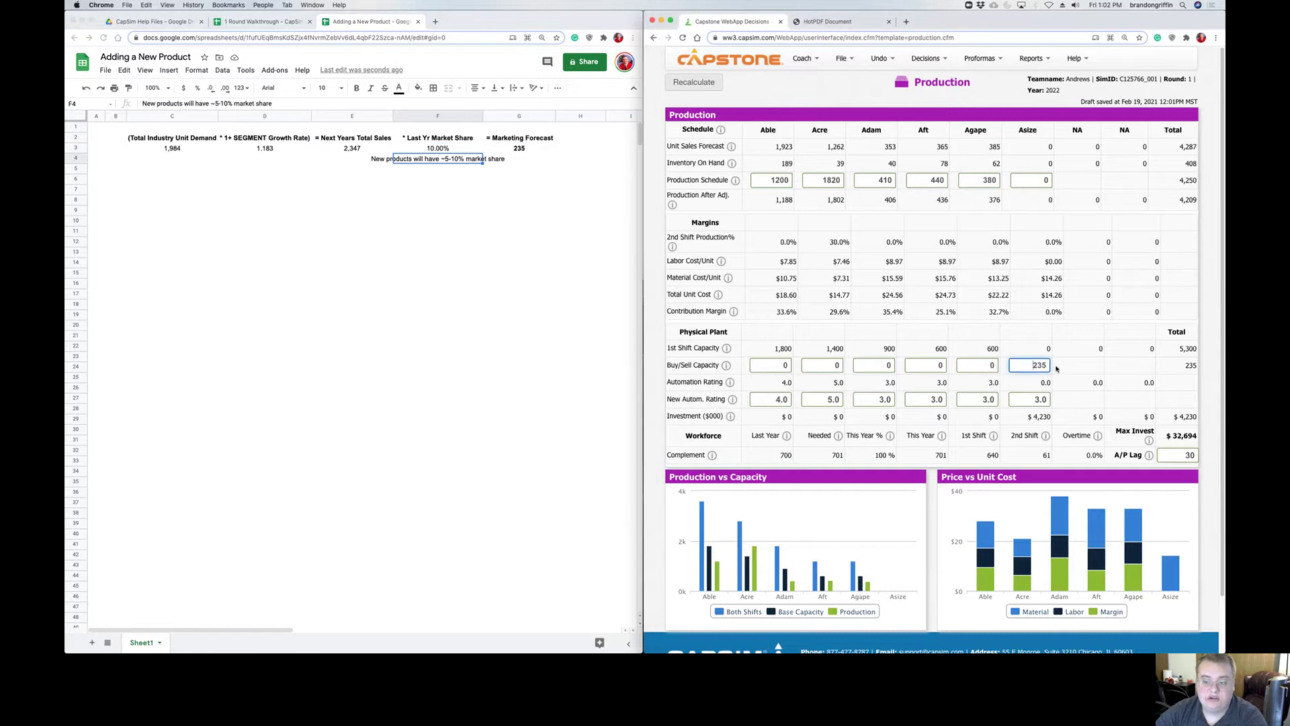
{"action": "double_click", "coordinate": [1035, 364]}
{"action": "left_click", "coordinate": [1076, 366]}
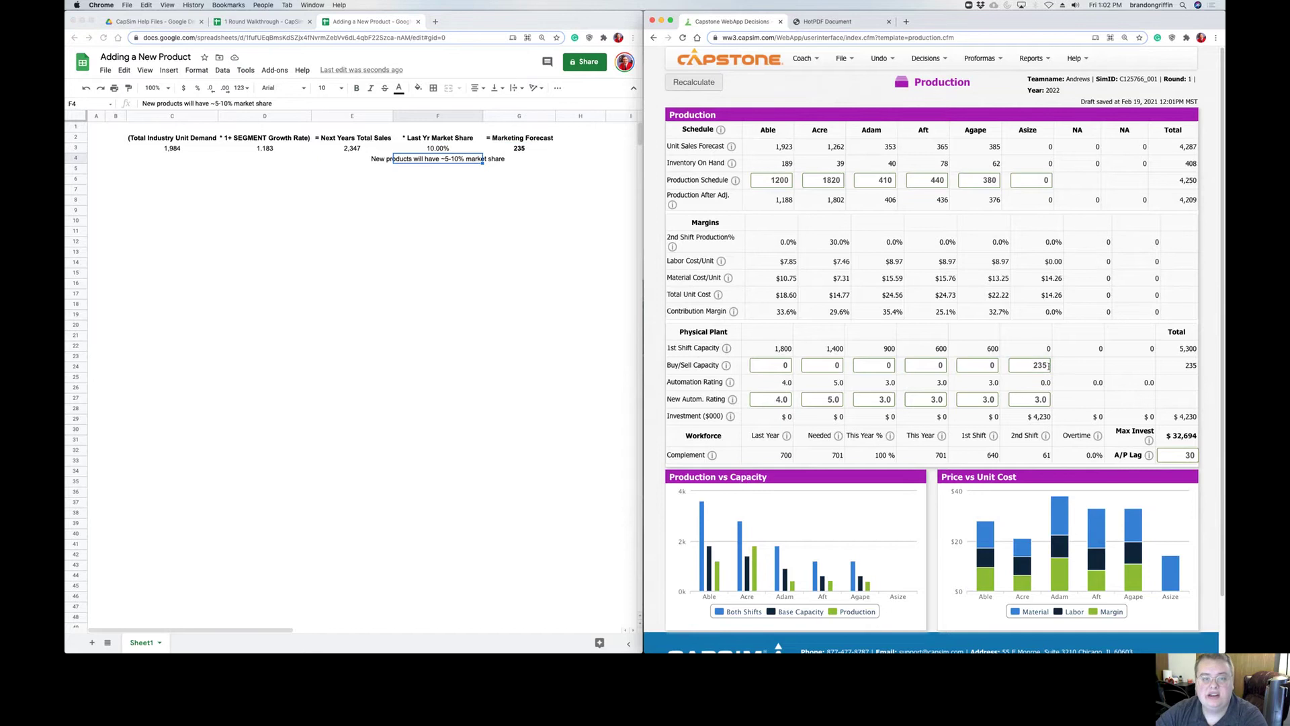
{"action": "double_click", "coordinate": [1019, 363]}
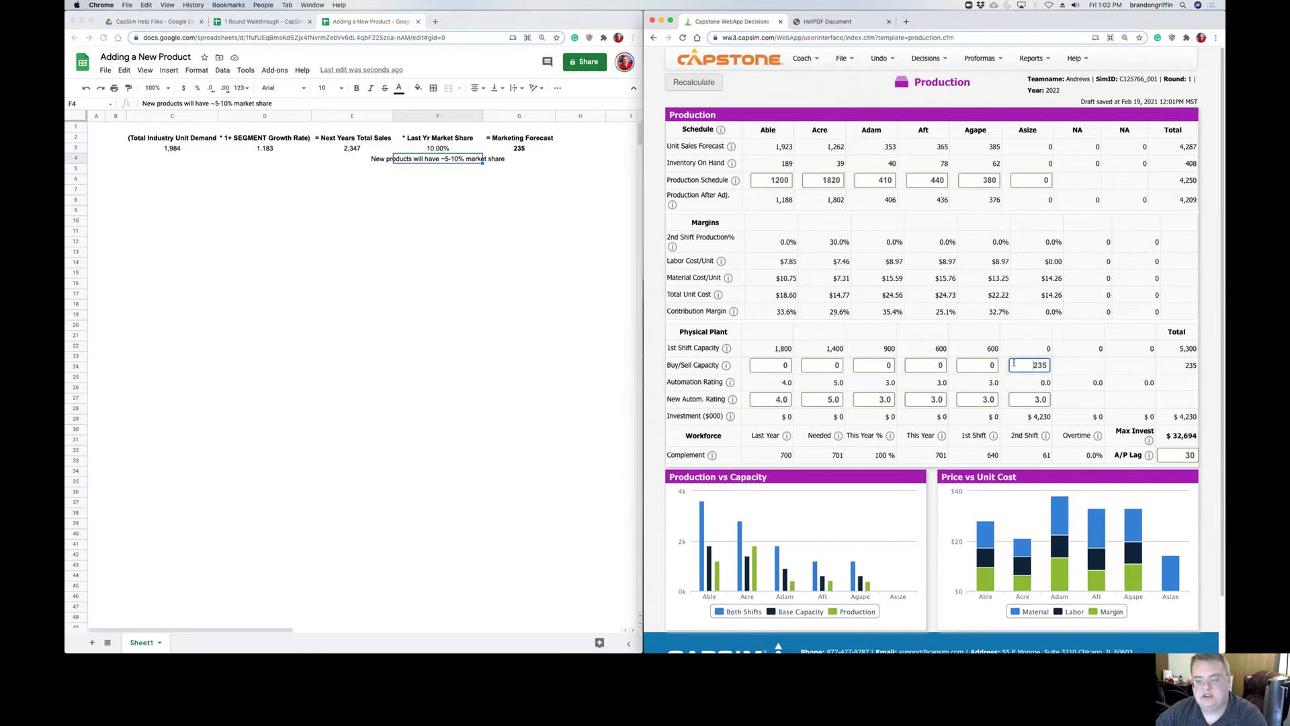
{"action": "type", "text": "300"}
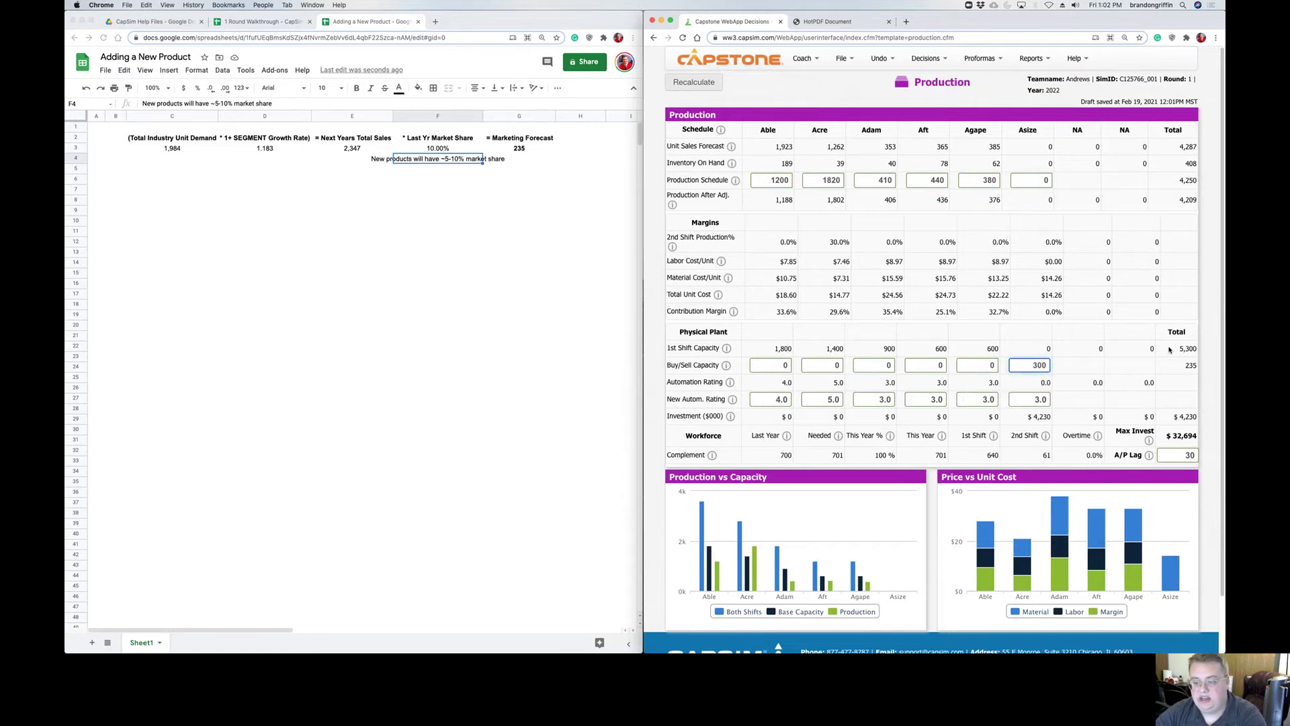
{"action": "left_click", "coordinate": [1169, 350]}
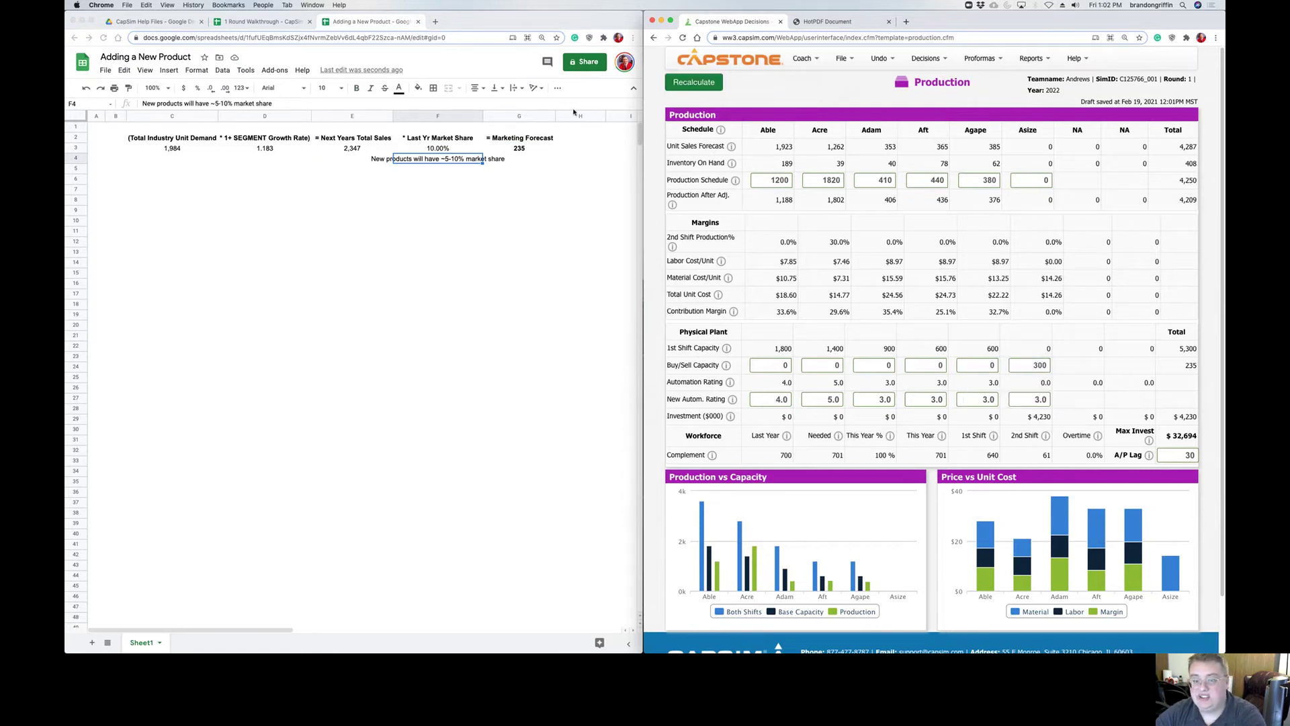
{"action": "left_click", "coordinate": [693, 82]}
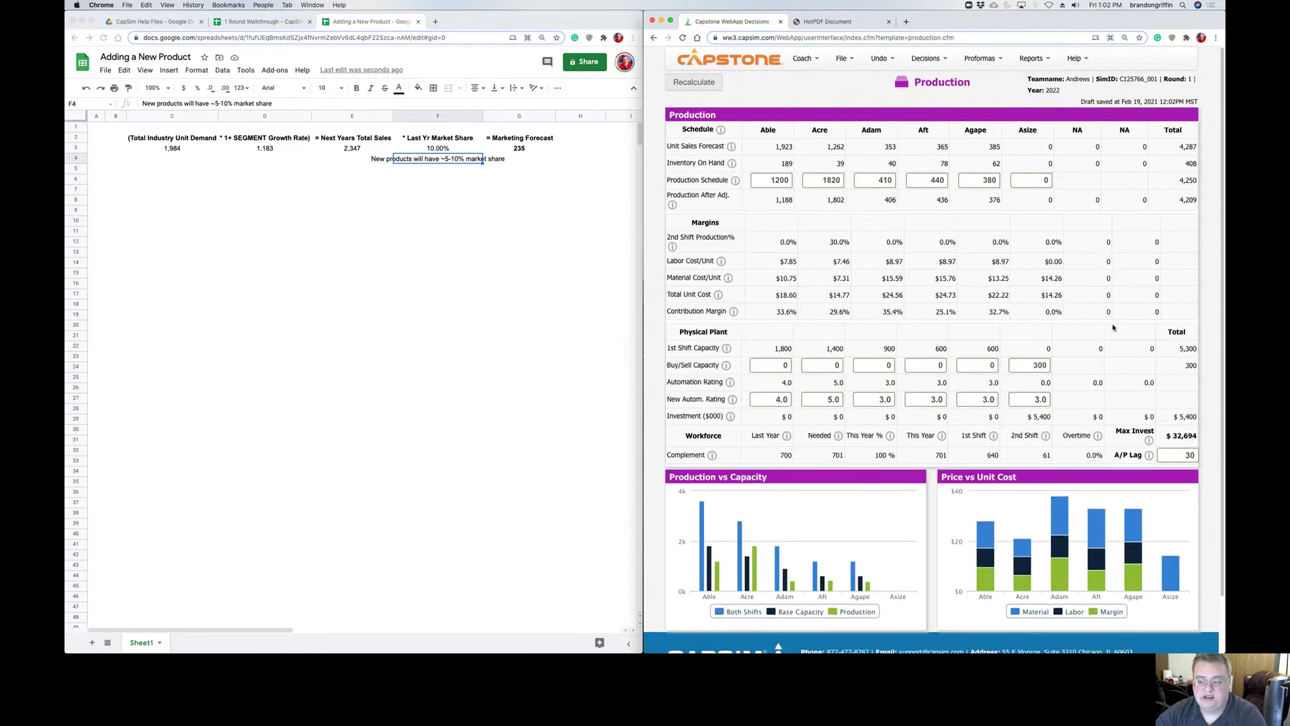
Review the forecast calculation across cells C3 to G3 in the Adding a New Product spreadsheet.
{"action": "left_click", "coordinate": [190, 155]}
{"action": "left_click_drag", "start_coordinate": [167, 149], "coordinate": [514, 155]}
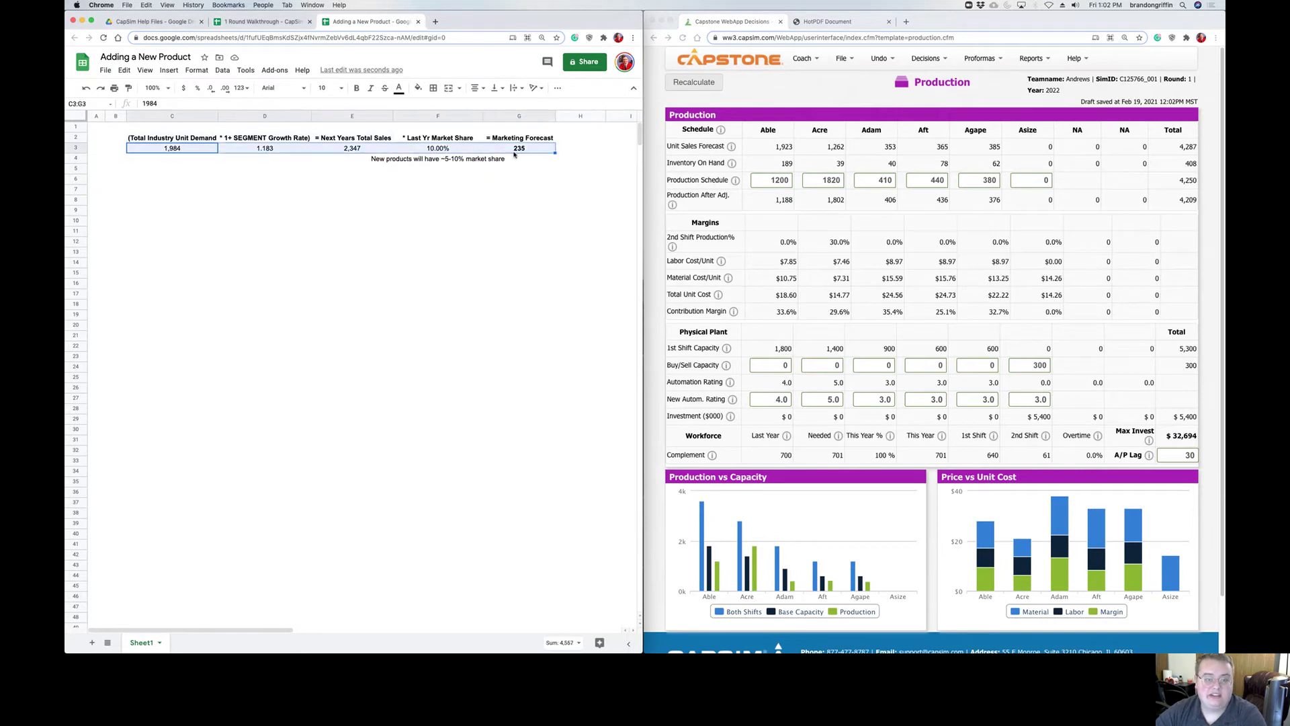
{"action": "left_click", "coordinate": [519, 166]}
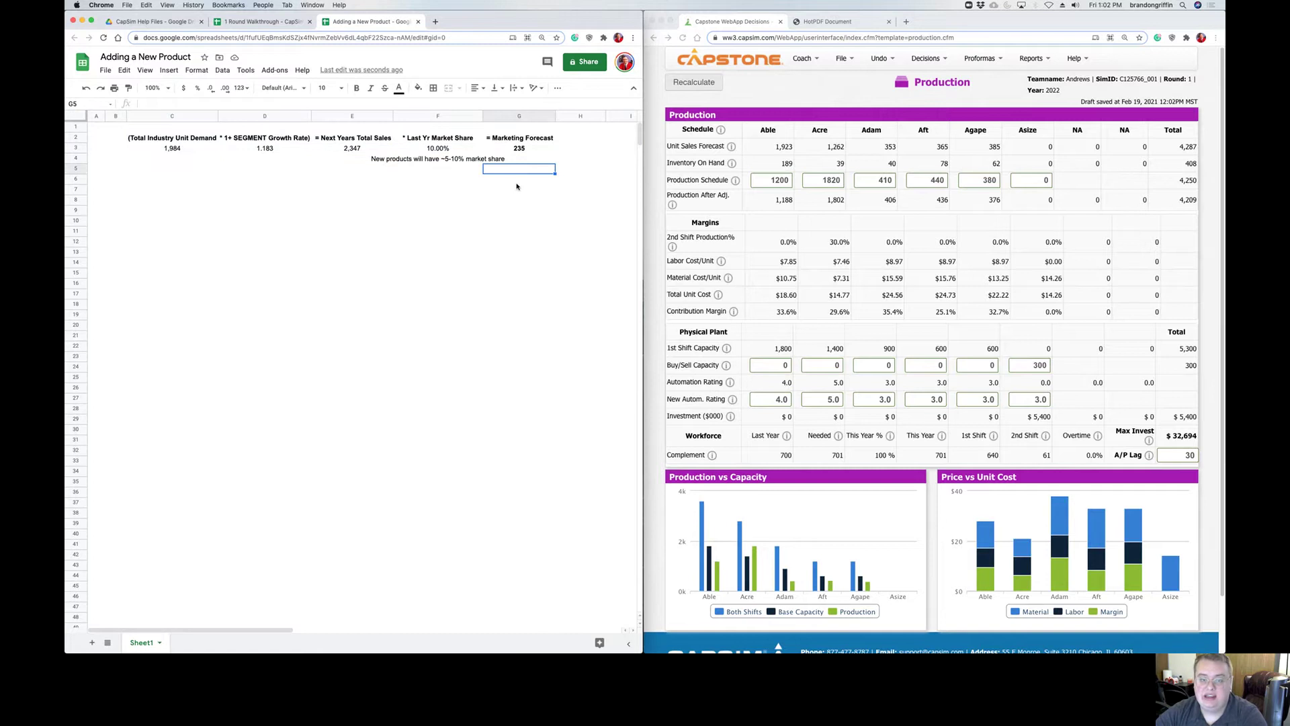
{"action": "key", "text": "Up"}
{"action": "key", "text": "Up"}
{"action": "key", "text": "Down"}
{"action": "key", "text": "Right"}
Examine Asize's capacity purchase and new automation rating in Capstone's Production decisions.
{"action": "left_click", "coordinate": [1035, 232]}
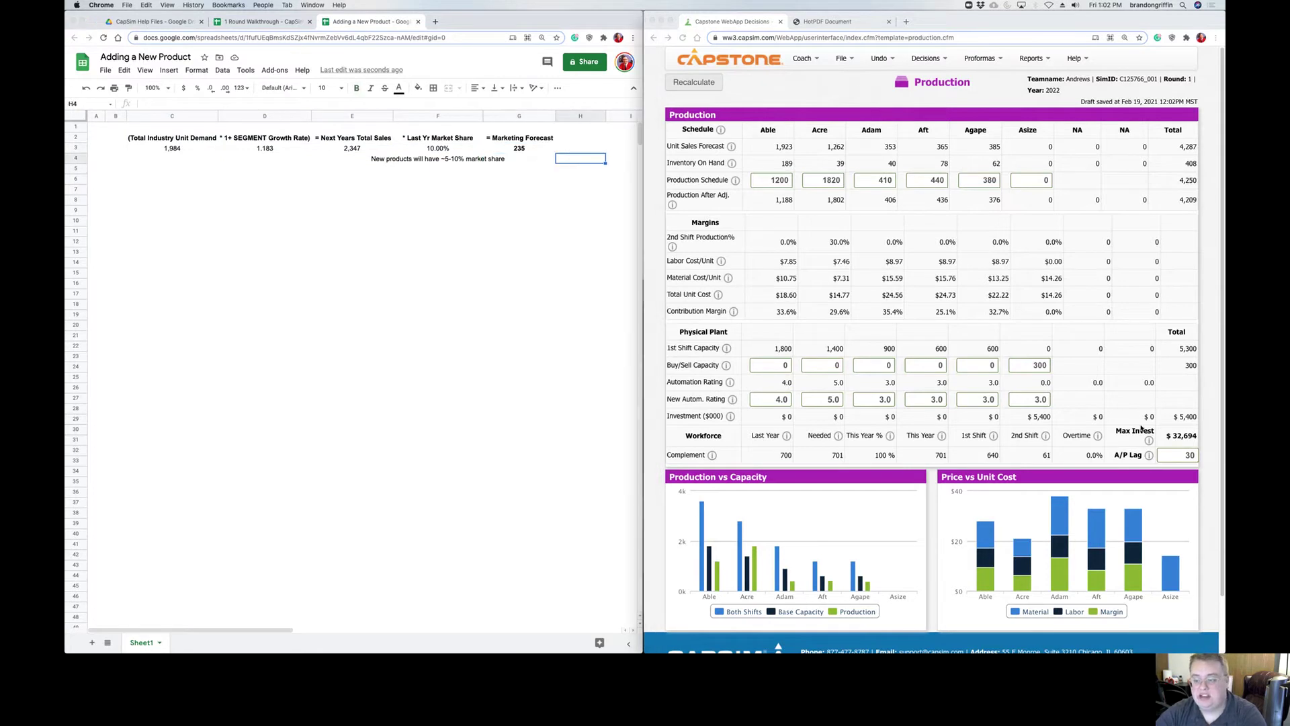
{"action": "left_click", "coordinate": [1036, 363]}
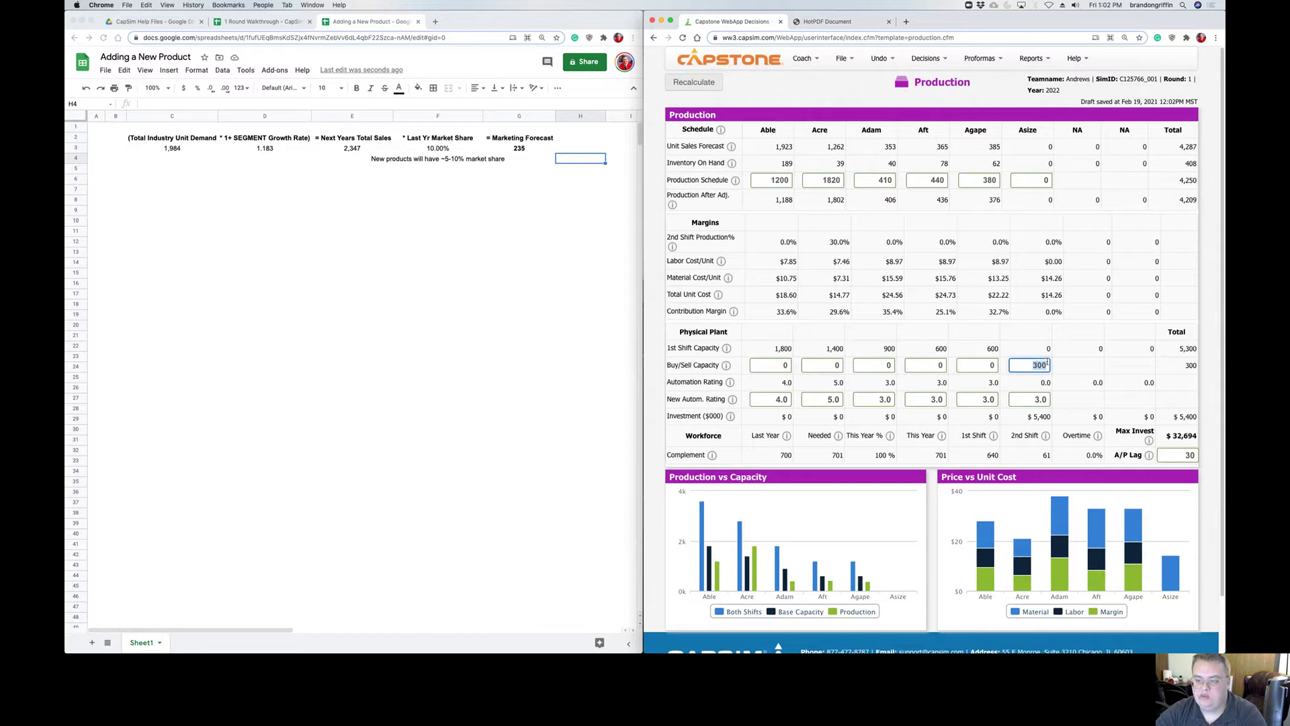
{"action": "left_click", "coordinate": [1033, 398]}
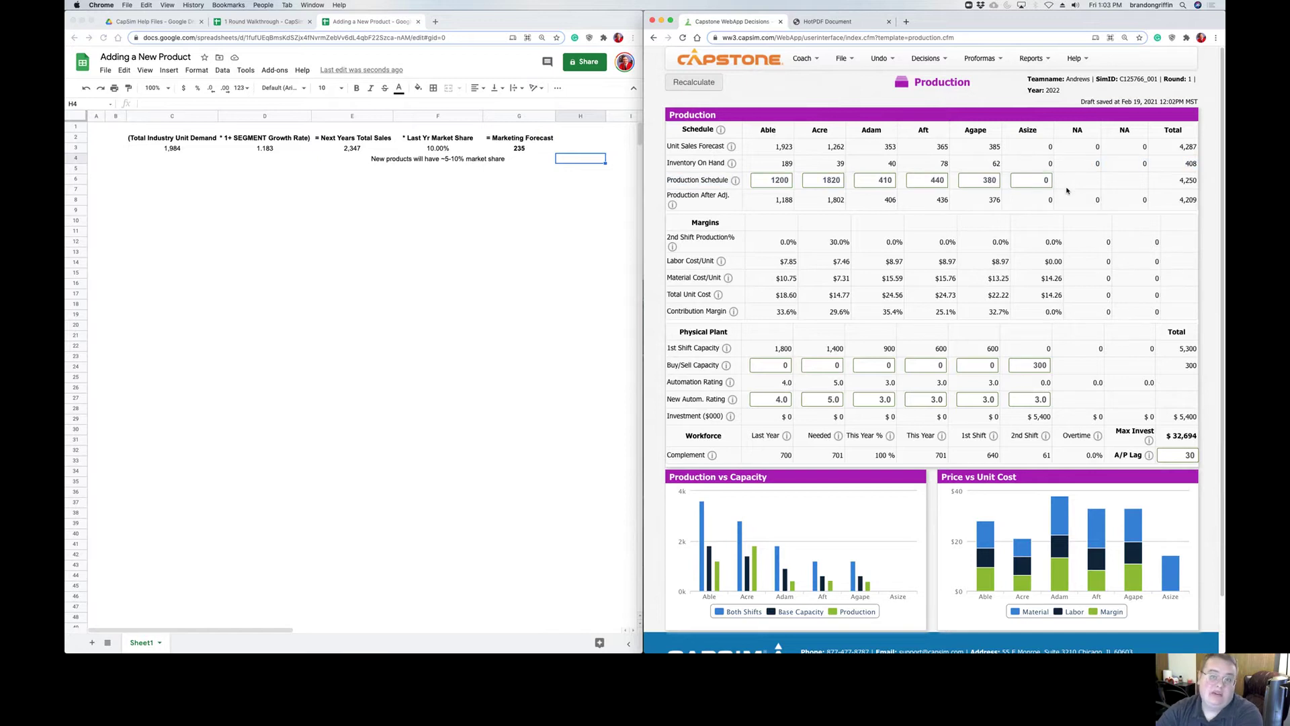
{"action": "left_click", "coordinate": [1027, 364]}
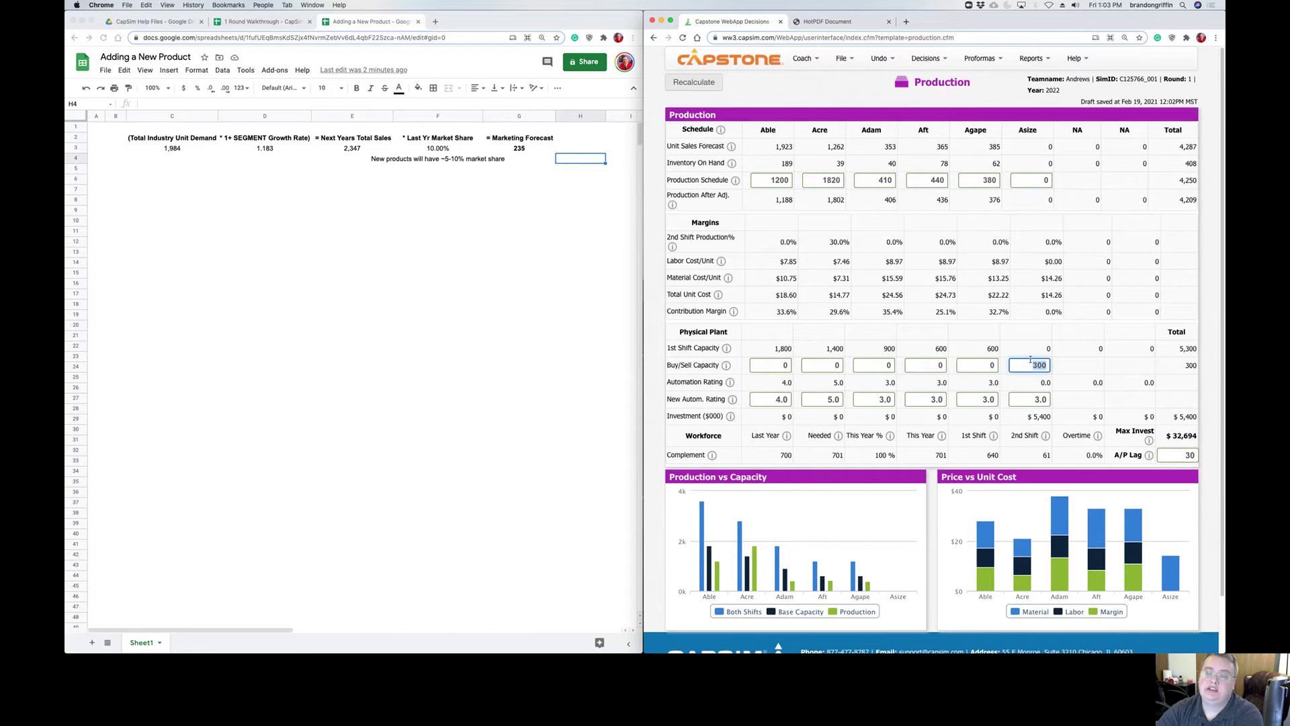
{"action": "left_click", "coordinate": [1035, 365]}
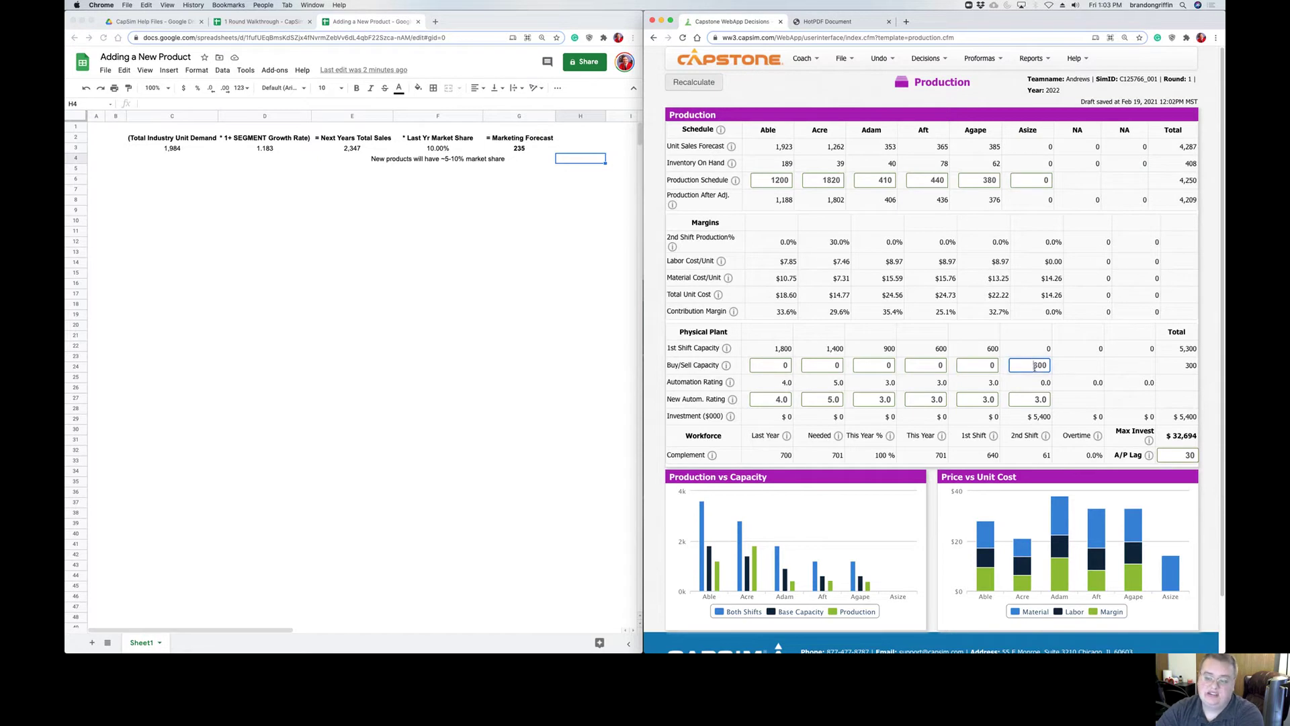
{"action": "left_click", "coordinate": [1076, 370]}
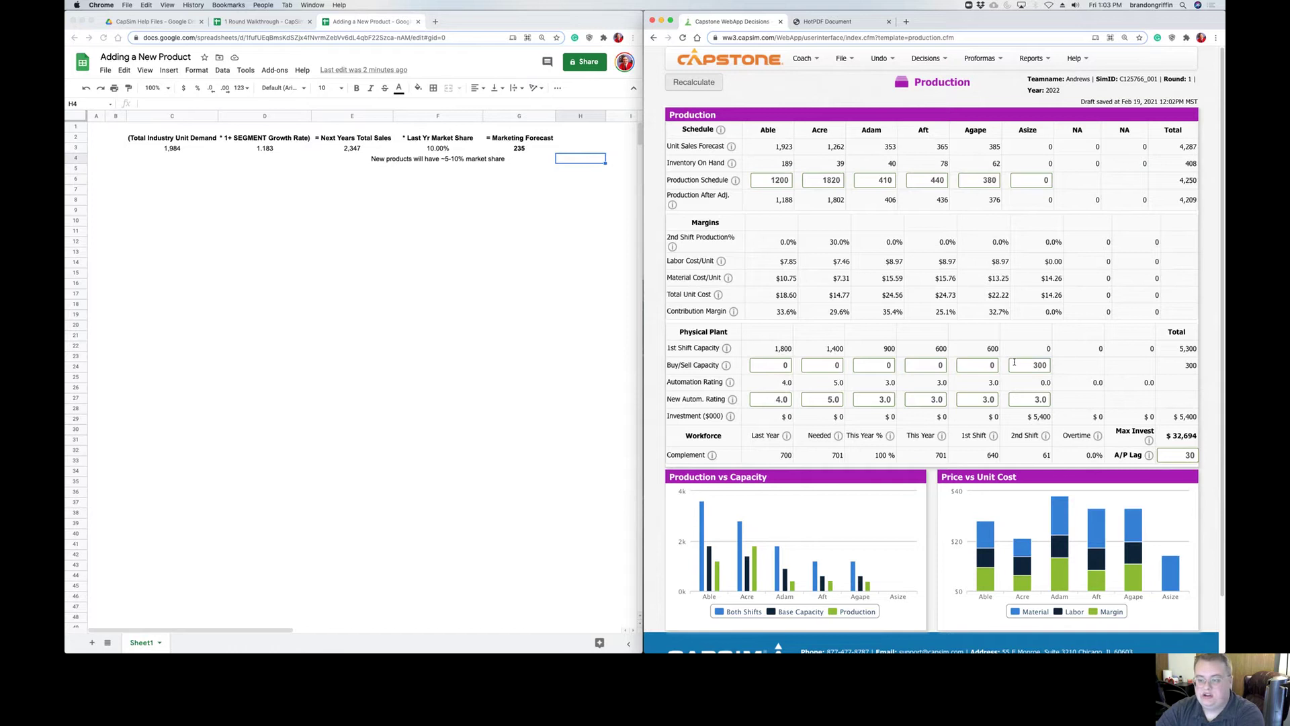
{"action": "left_click", "coordinate": [1017, 364]}
{"action": "left_click", "coordinate": [1036, 398]}
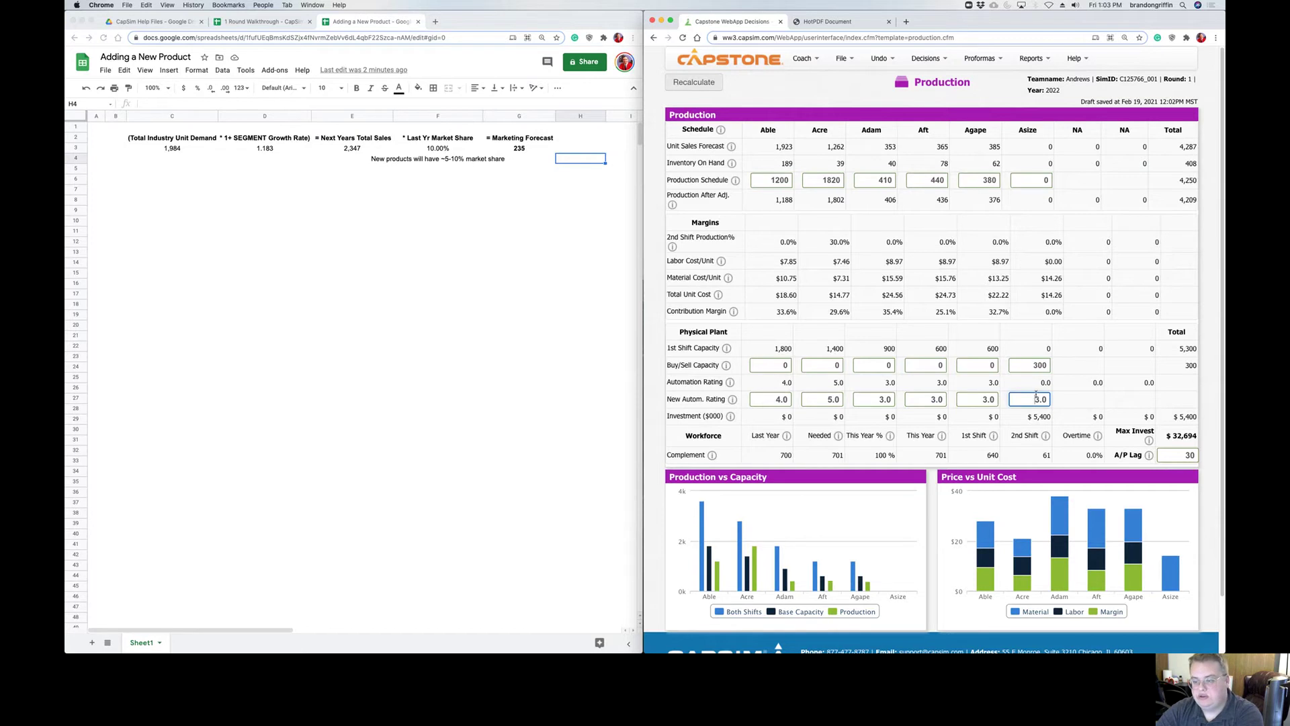
Open the Finance decisions in Capstone and update the official decisions for the round.
{"action": "left_click", "coordinate": [1063, 395]}
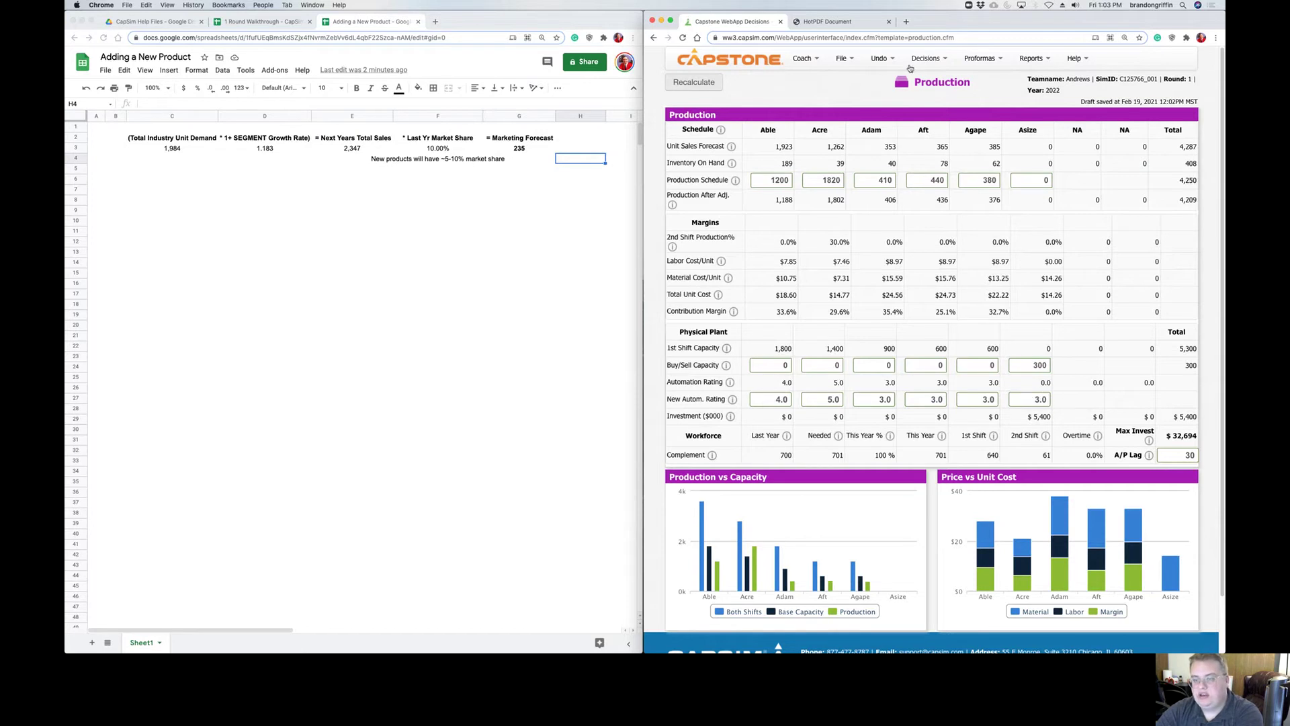
{"action": "left_click", "coordinate": [927, 58]}
{"action": "left_click", "coordinate": [947, 145]}
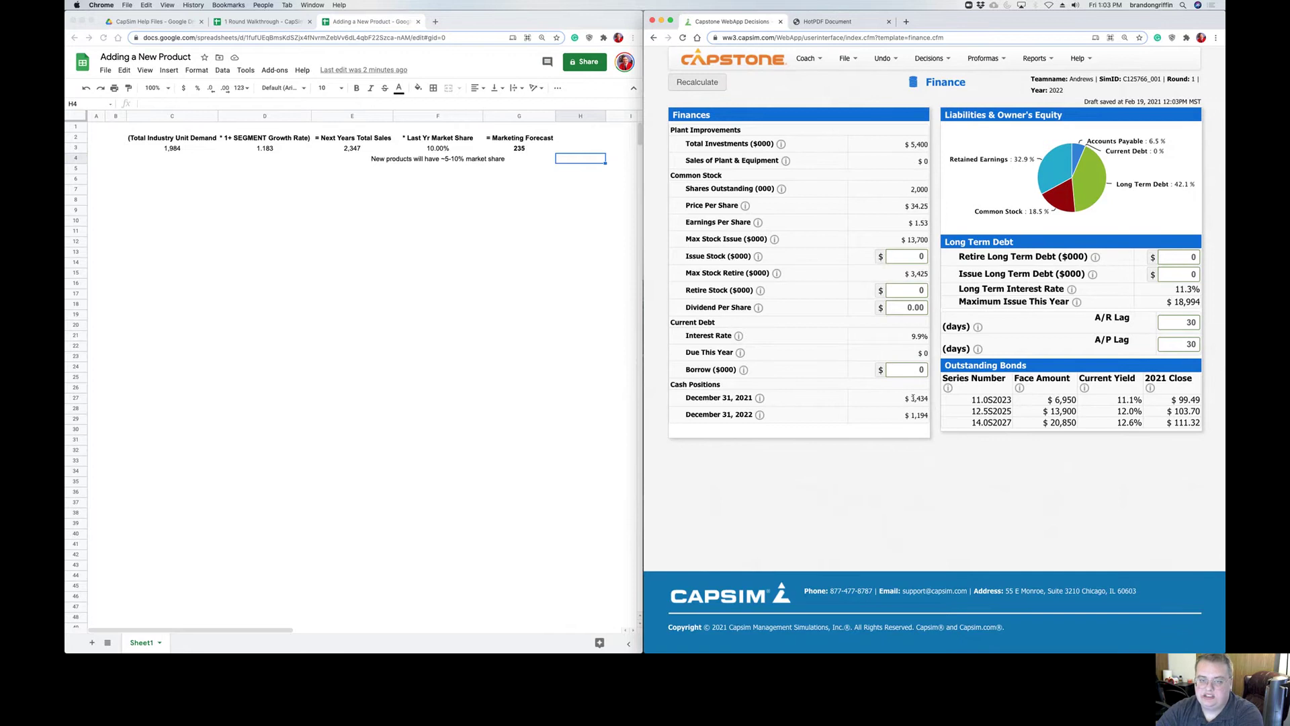
{"action": "left_click", "coordinate": [849, 62]}
{"action": "left_click", "coordinate": [873, 82]}
{"action": "left_click", "coordinate": [1142, 459]}
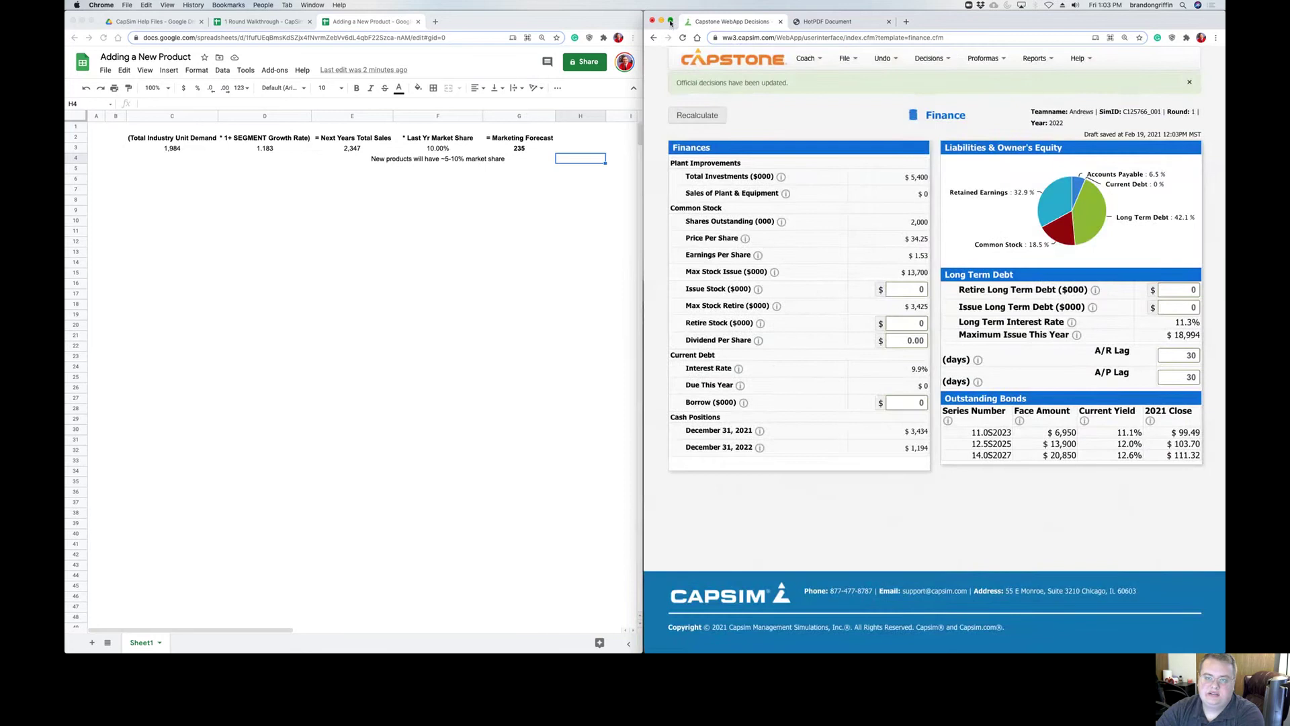
Expand the Capstone window to full screen and exit the decisions without another official update.
{"action": "left_click", "coordinate": [670, 22]}
{"action": "left_click", "coordinate": [495, 50]}
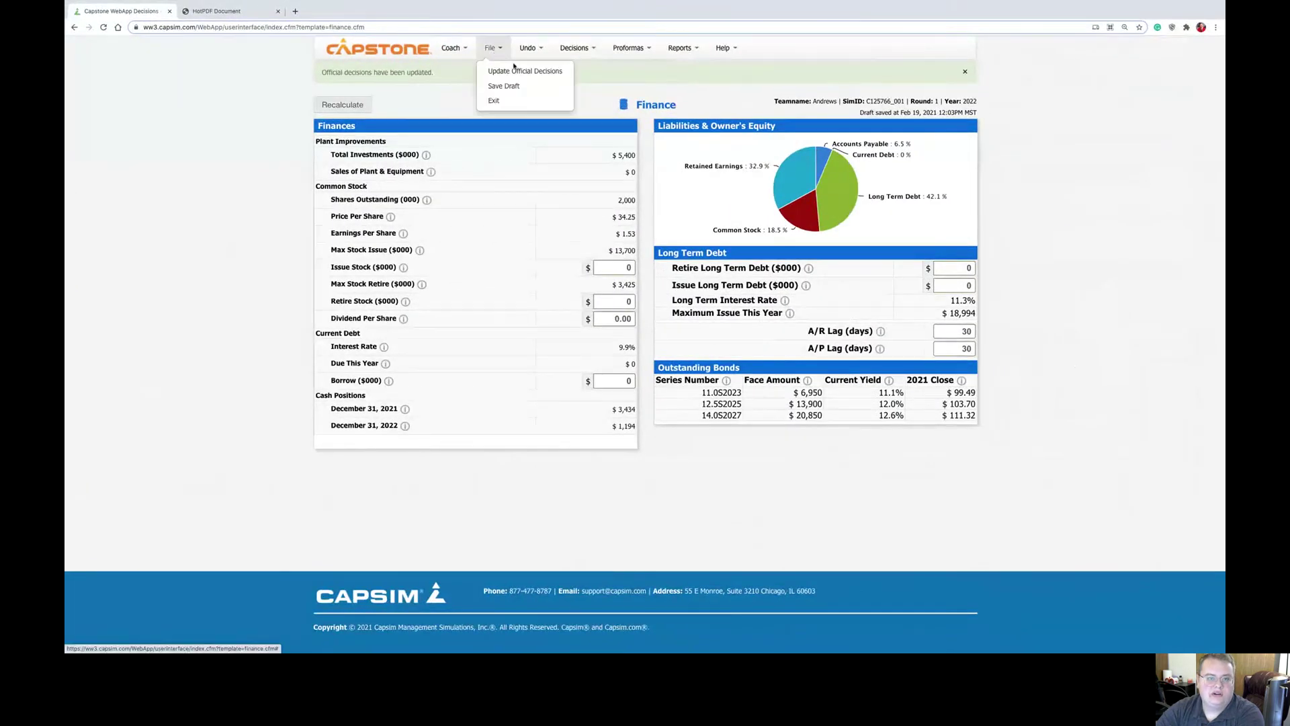
{"action": "left_click", "coordinate": [494, 101]}
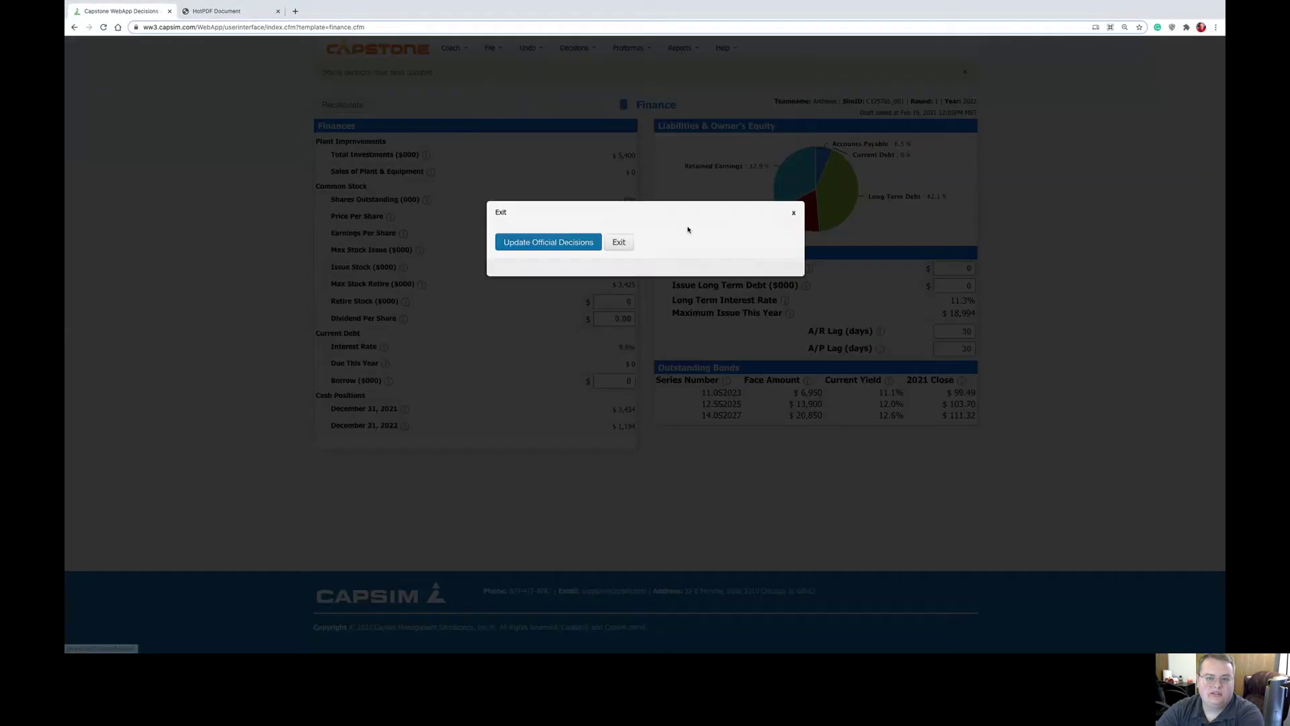
{"action": "left_click", "coordinate": [621, 244]}
Advance the practice game to the next round and reopen the company's decisions.
{"action": "left_click", "coordinate": [842, 469]}
{"action": "left_click", "coordinate": [455, 147]}
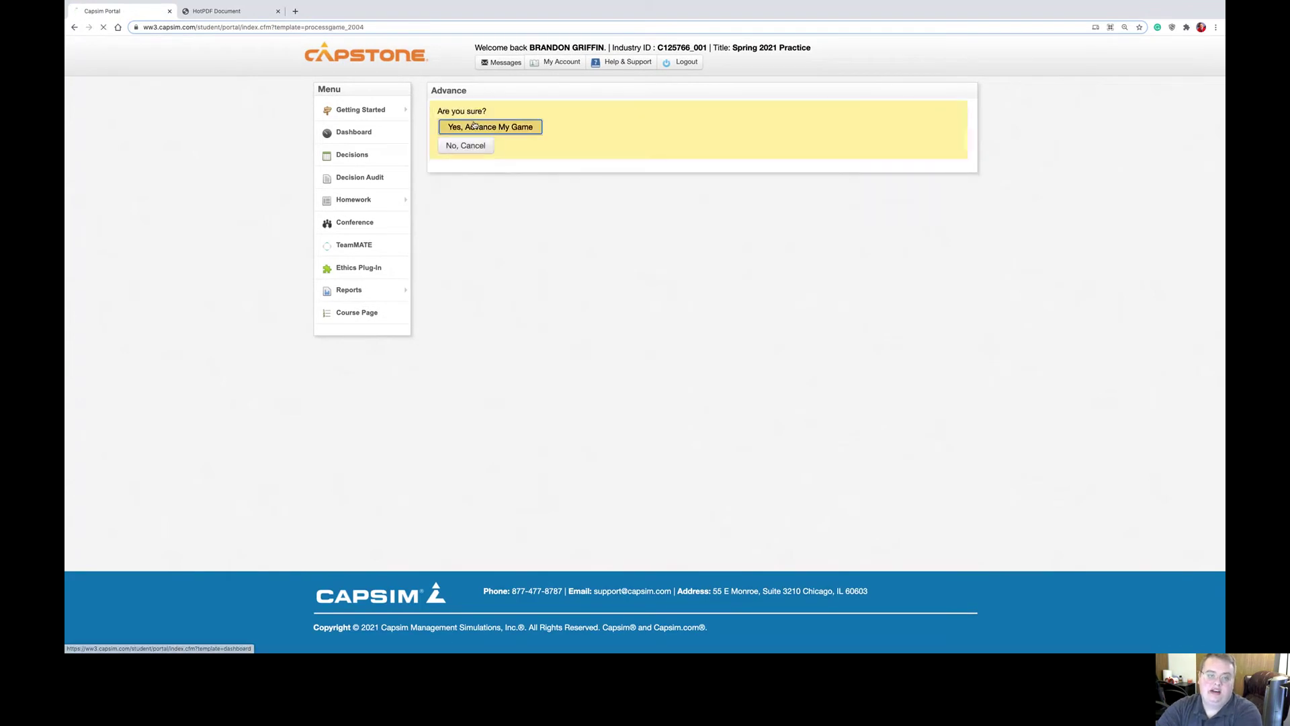
{"action": "left_click", "coordinate": [474, 125]}
{"action": "left_click", "coordinate": [393, 153]}
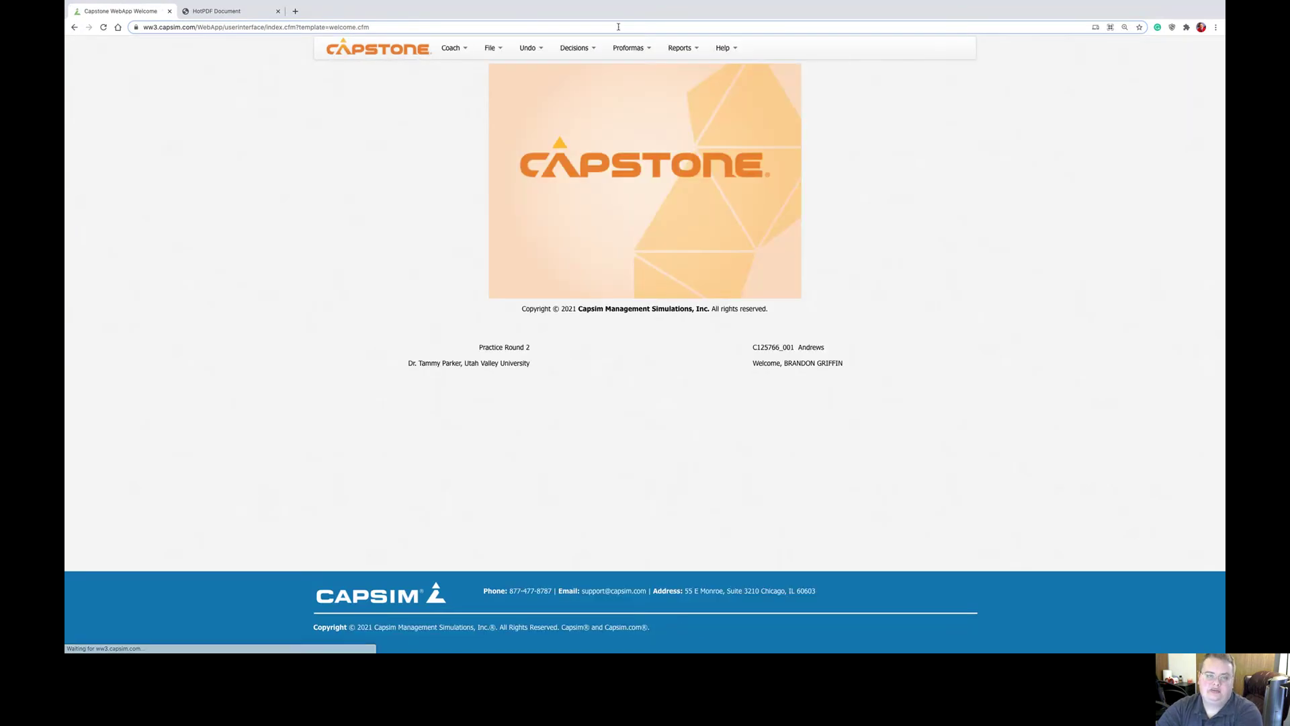
Open the Round 2 R&D decisions and examine Asize's specifications and revision date.
{"action": "left_click", "coordinate": [496, 48]}
{"action": "left_click", "coordinate": [576, 48]}
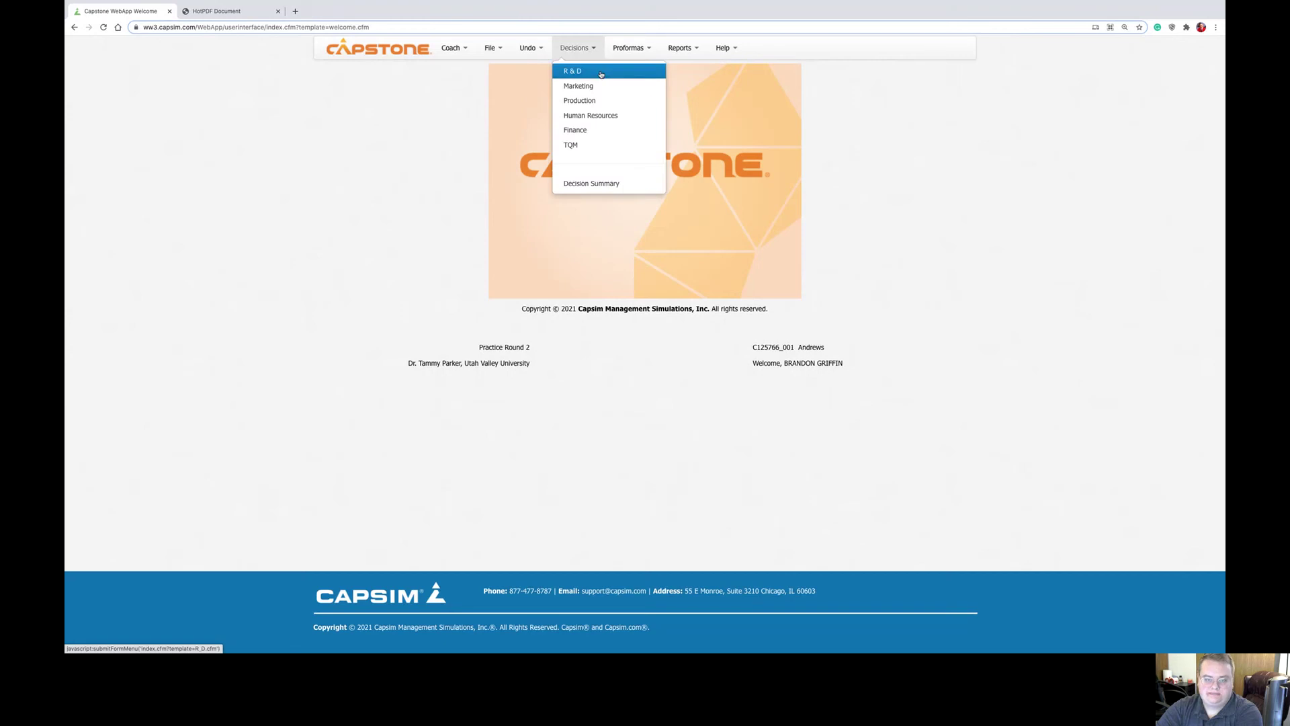
{"action": "left_click", "coordinate": [594, 74]}
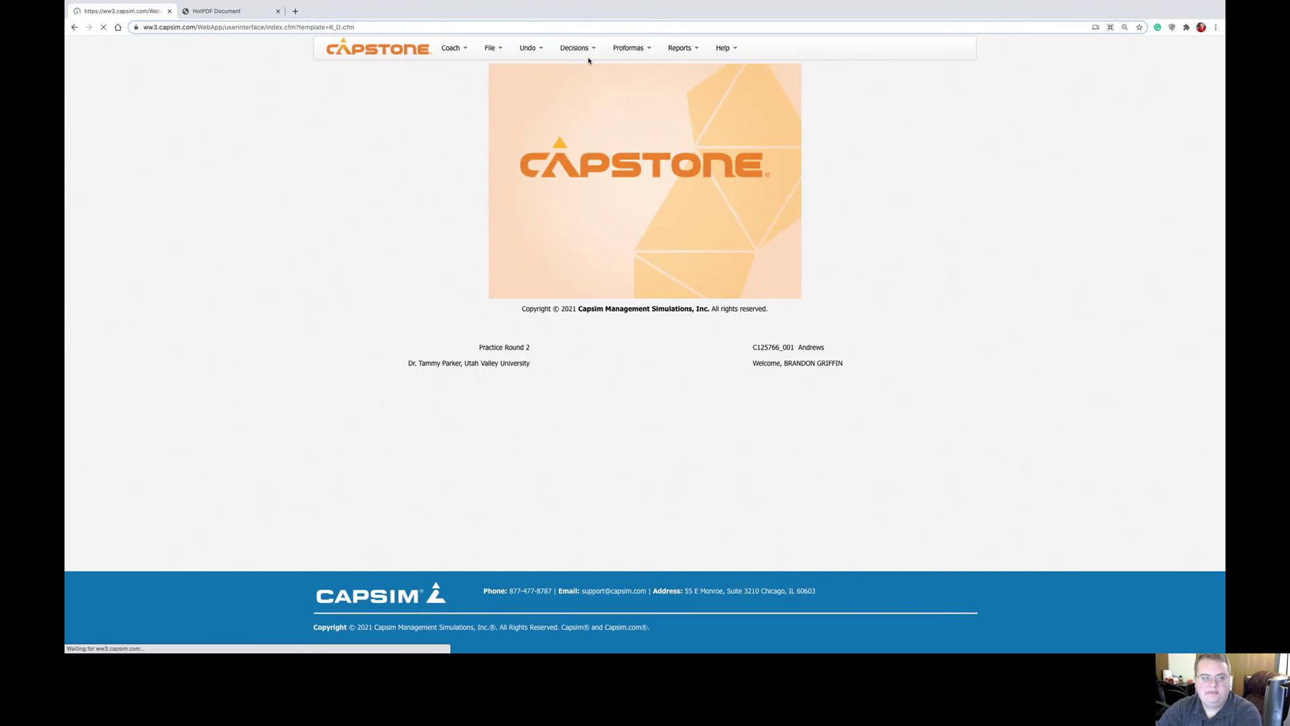
{"action": "left_click_drag", "start_coordinate": [315, 201], "coordinate": [659, 199]}
{"action": "left_click", "coordinate": [650, 202]}
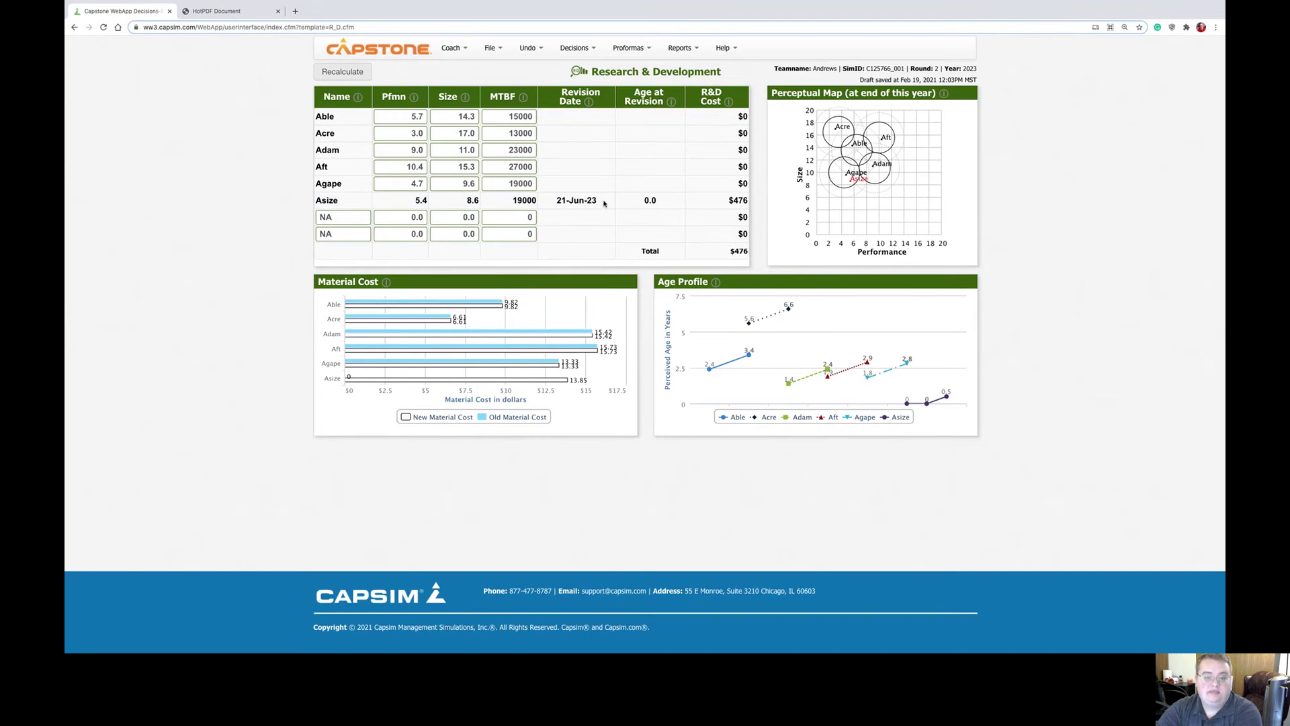
{"action": "left_click_drag", "start_coordinate": [976, 67], "coordinate": [969, 68]}
{"action": "left_click", "coordinate": [709, 208]}
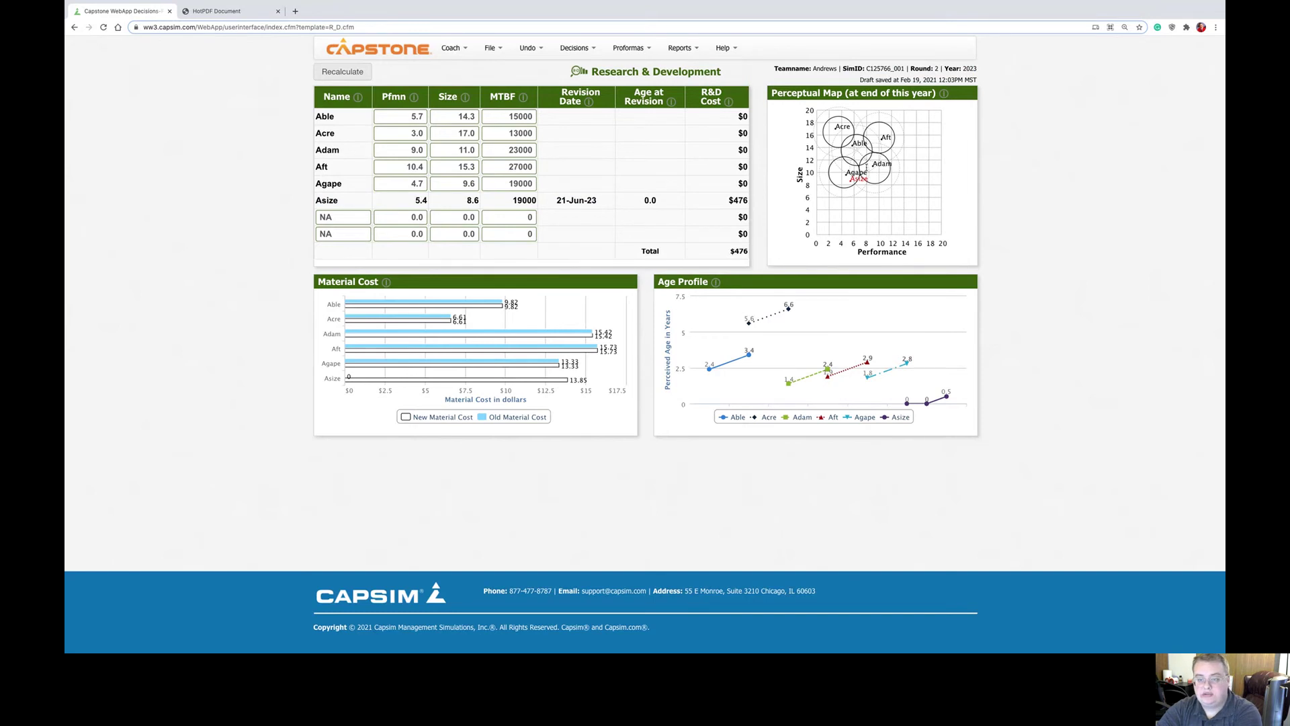
Open the Round 2 Marketing decisions and go through Asize's empty price and budget entries.
{"action": "left_click", "coordinate": [592, 47]}
{"action": "left_click", "coordinate": [592, 74]}
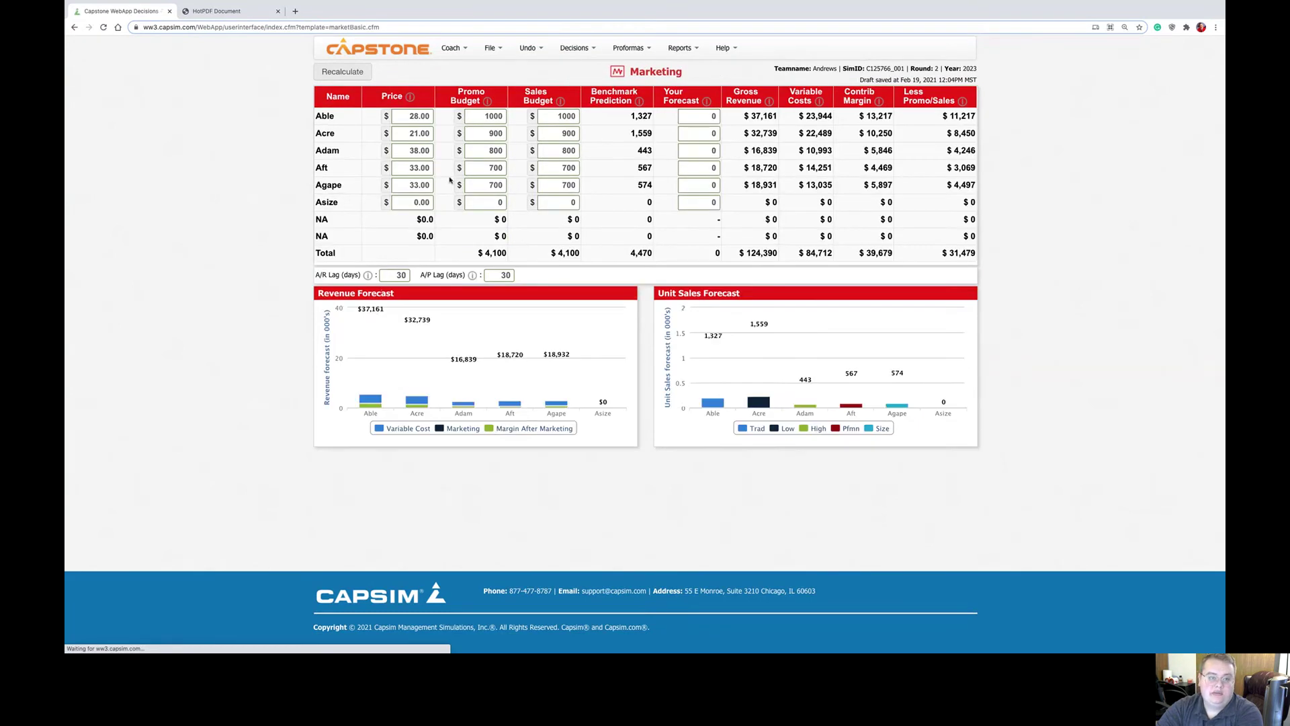
{"action": "left_click", "coordinate": [413, 201]}
{"action": "key", "text": "Tab"}
{"action": "key", "text": "Tab"}
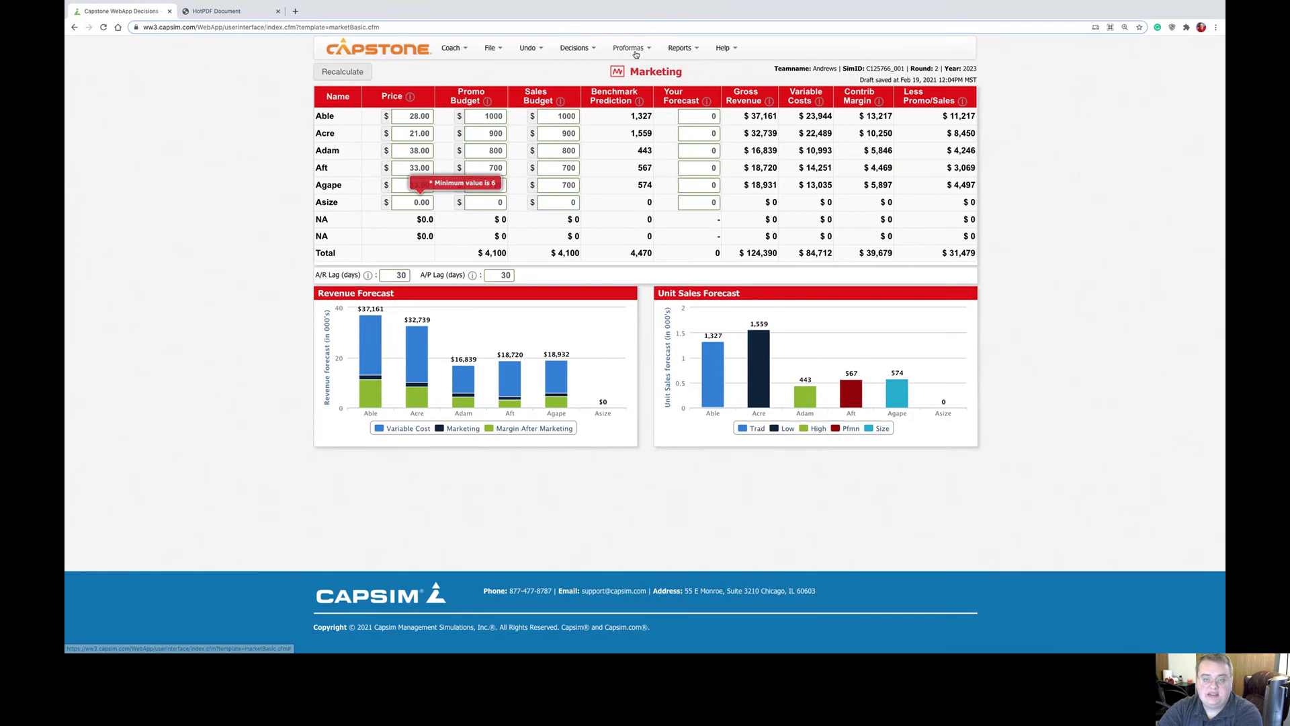
Try to switch to the Production decisions without giving Asize a price.
{"action": "mouse_move", "coordinate": [577, 47]}
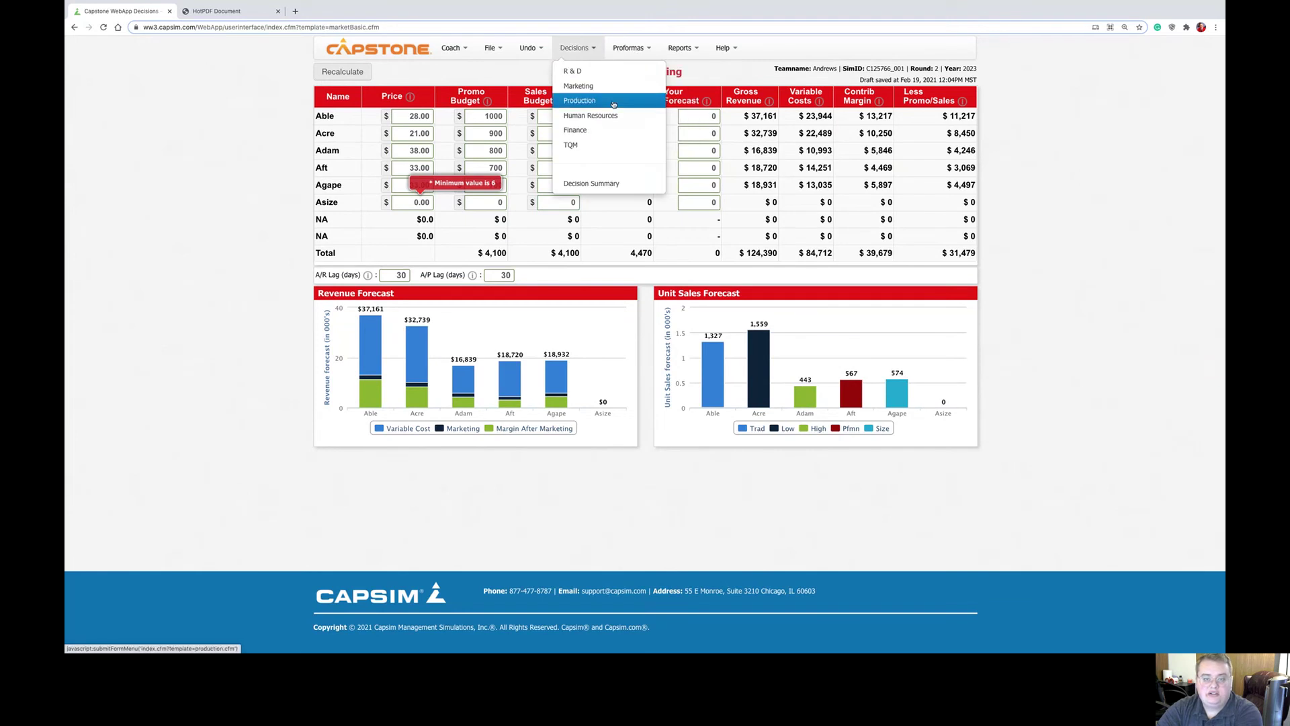
{"action": "left_click", "coordinate": [612, 100]}
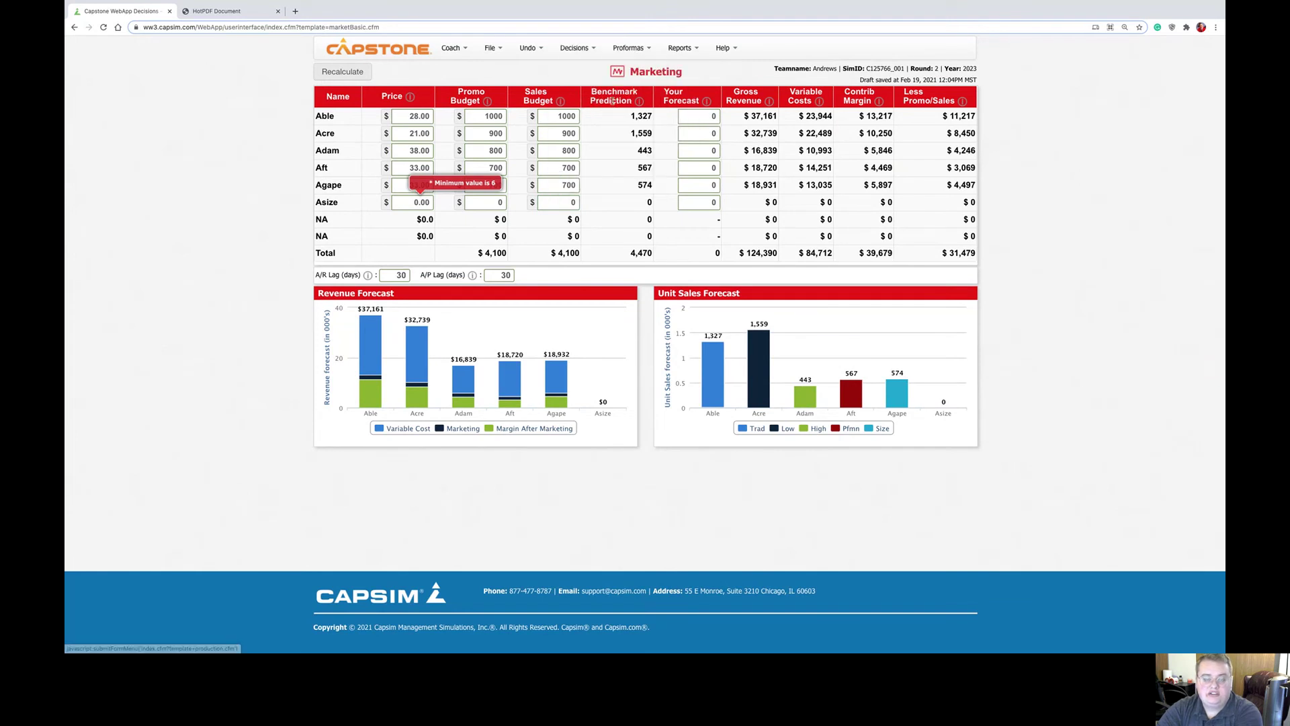
{"action": "left_click", "coordinate": [575, 90]}
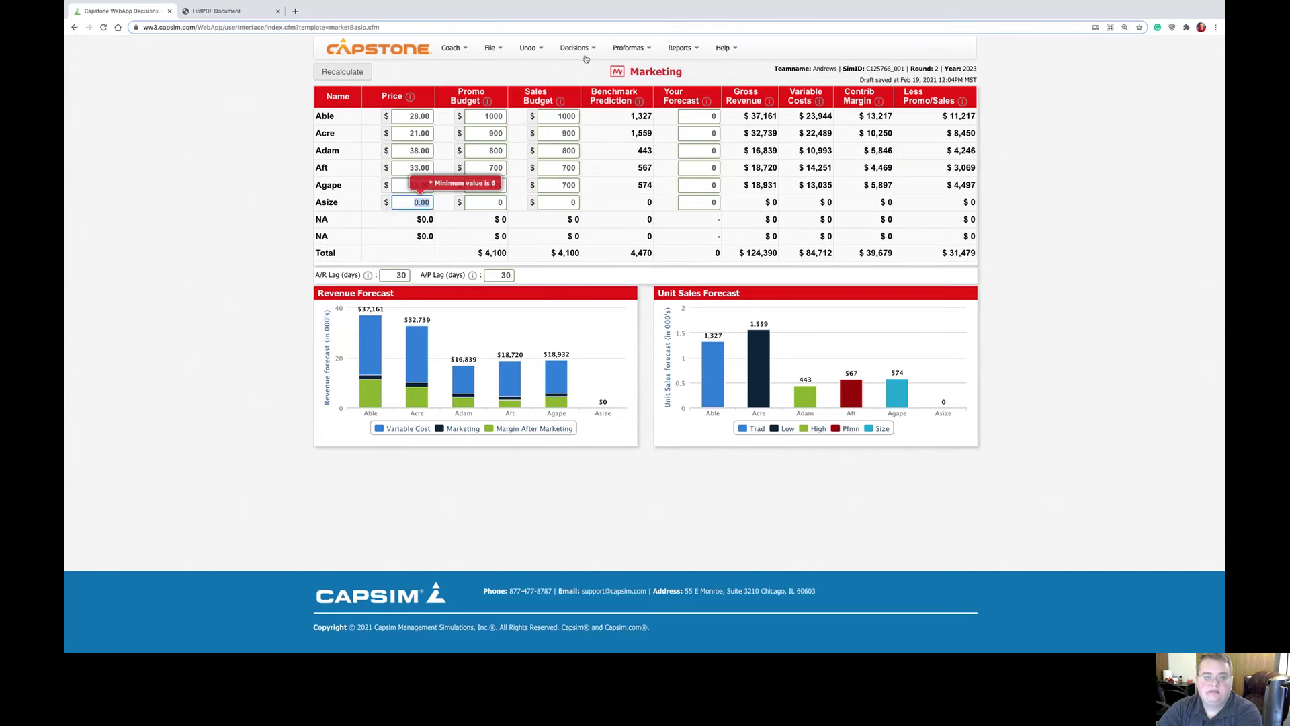
Set Asize's price to 20, promo budget to 1500 and sales budget to 3000, and recalculate the Marketing decisions.
{"action": "left_click", "coordinate": [431, 205]}
{"action": "double_click", "coordinate": [431, 205]}
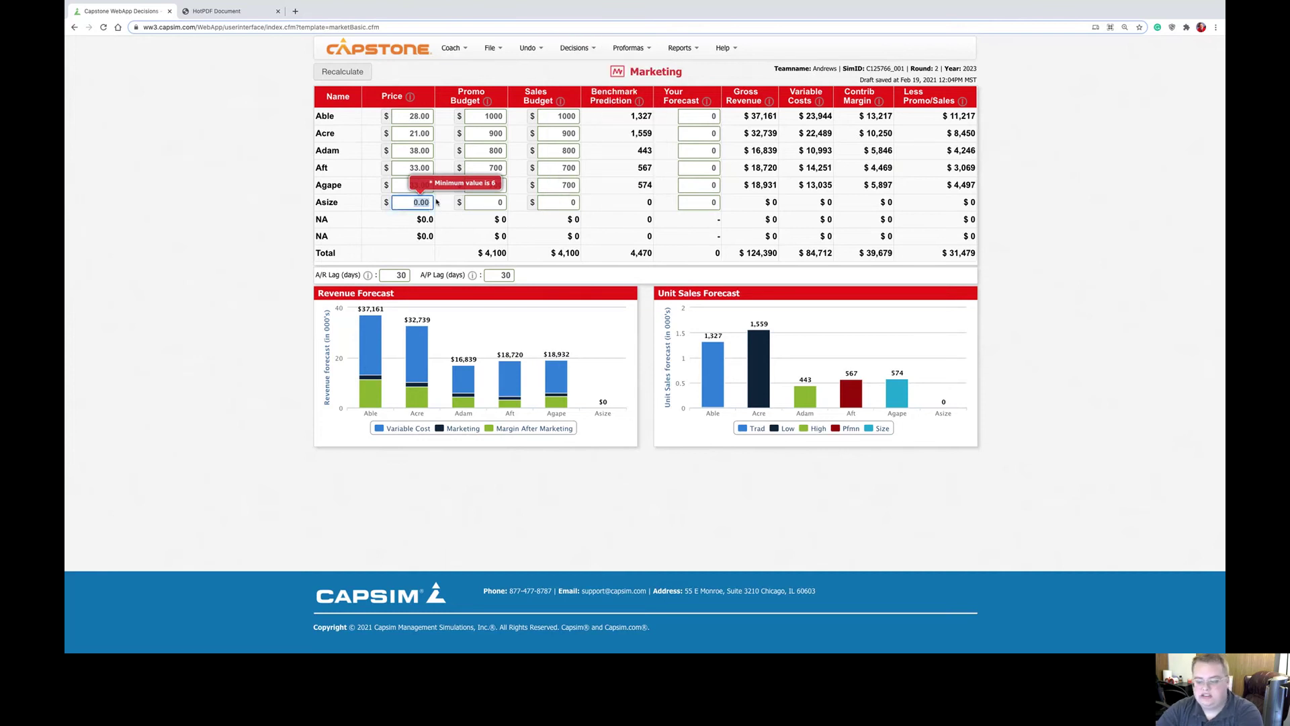
{"action": "type", "text": "20"}
{"action": "key", "text": "Tab"}
{"action": "type", "text": "1500"}
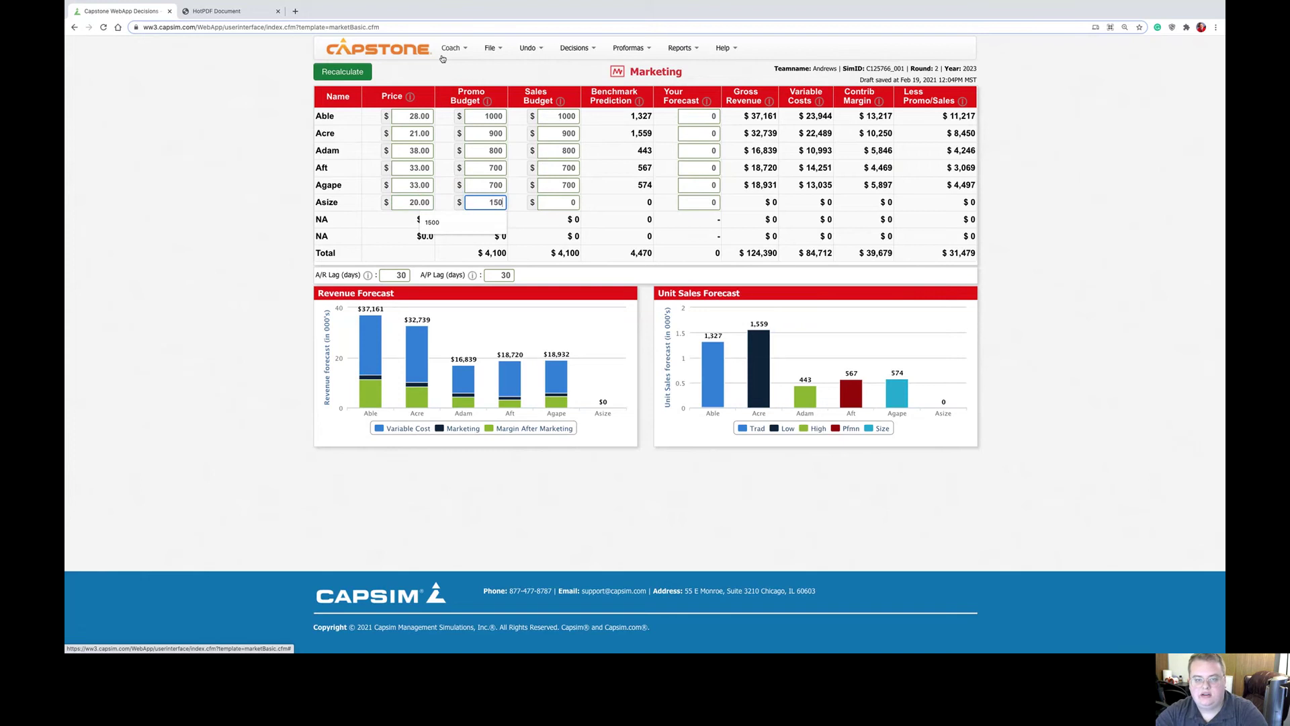
{"action": "key", "text": "Tab"}
{"action": "type", "text": "3000"}
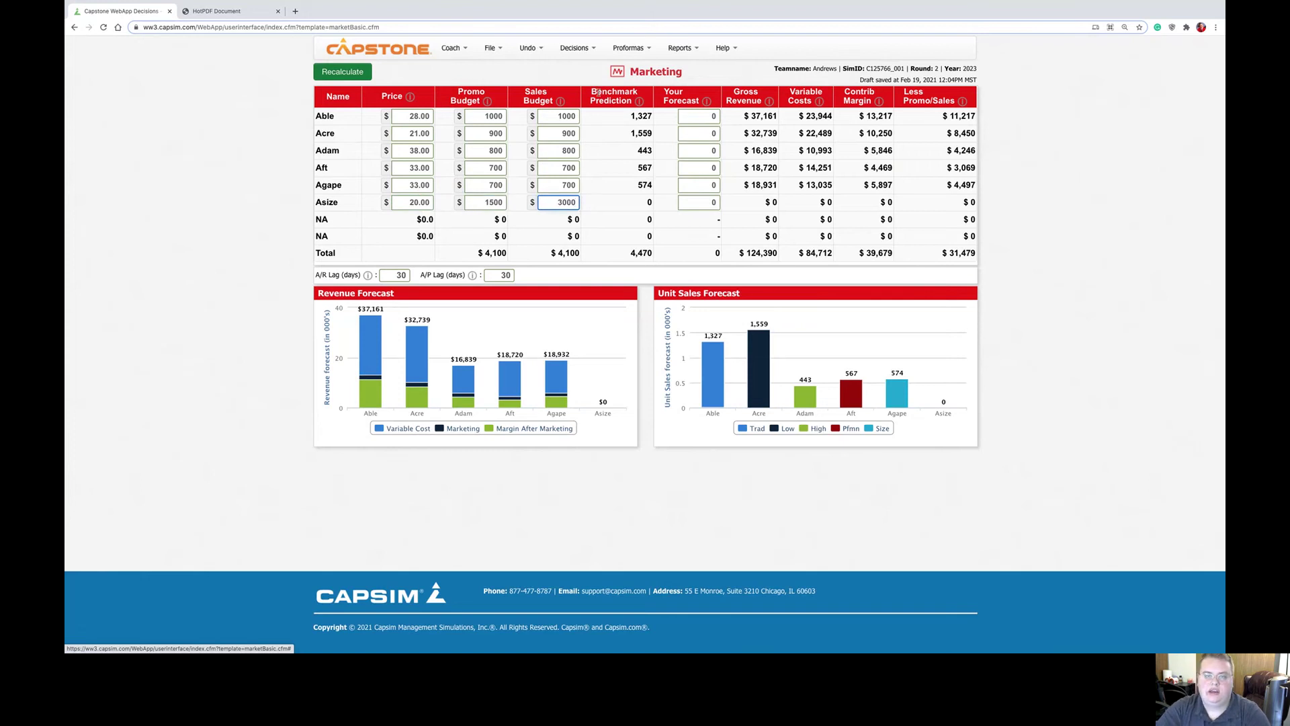
{"action": "left_click", "coordinate": [342, 72]}
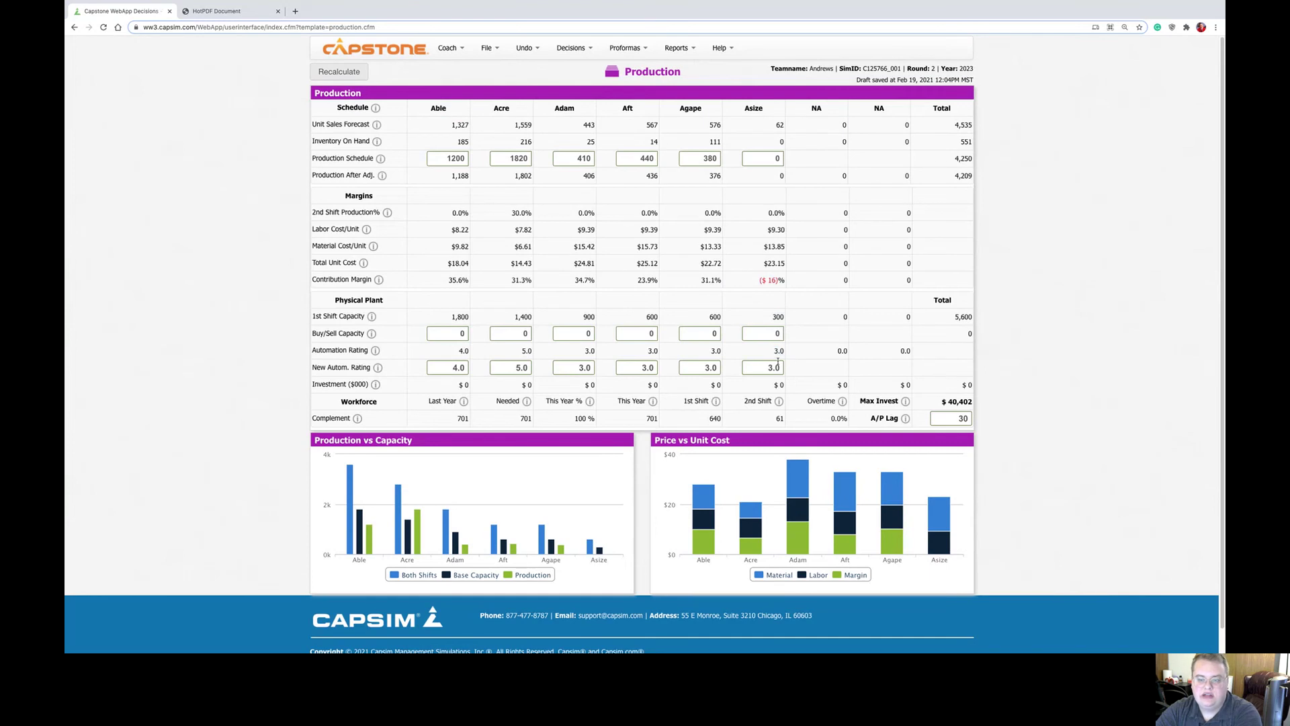
Examine Asize's Production Schedule entry in the Round 2 Production decisions and take the browser window out of full screen.
{"action": "left_click", "coordinate": [782, 159]}
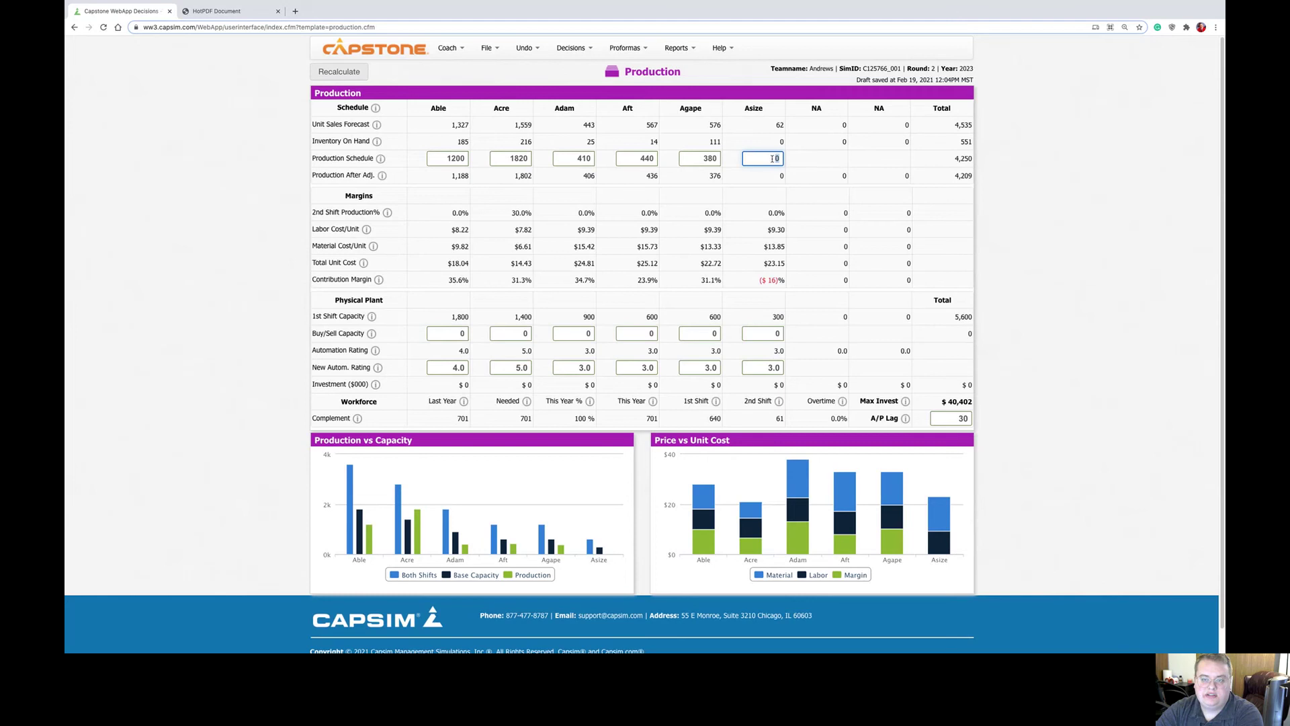
{"action": "left_click", "coordinate": [777, 152]}
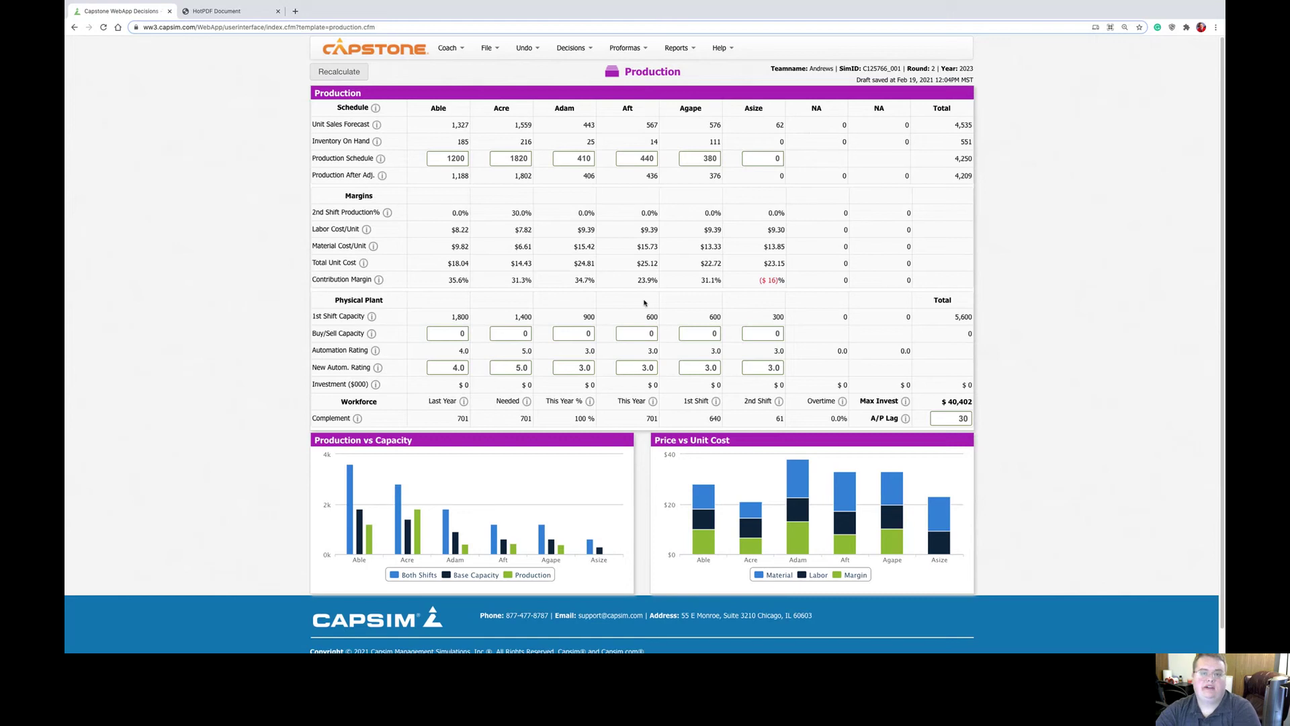
{"action": "mouse_move", "coordinate": [84, 15]}
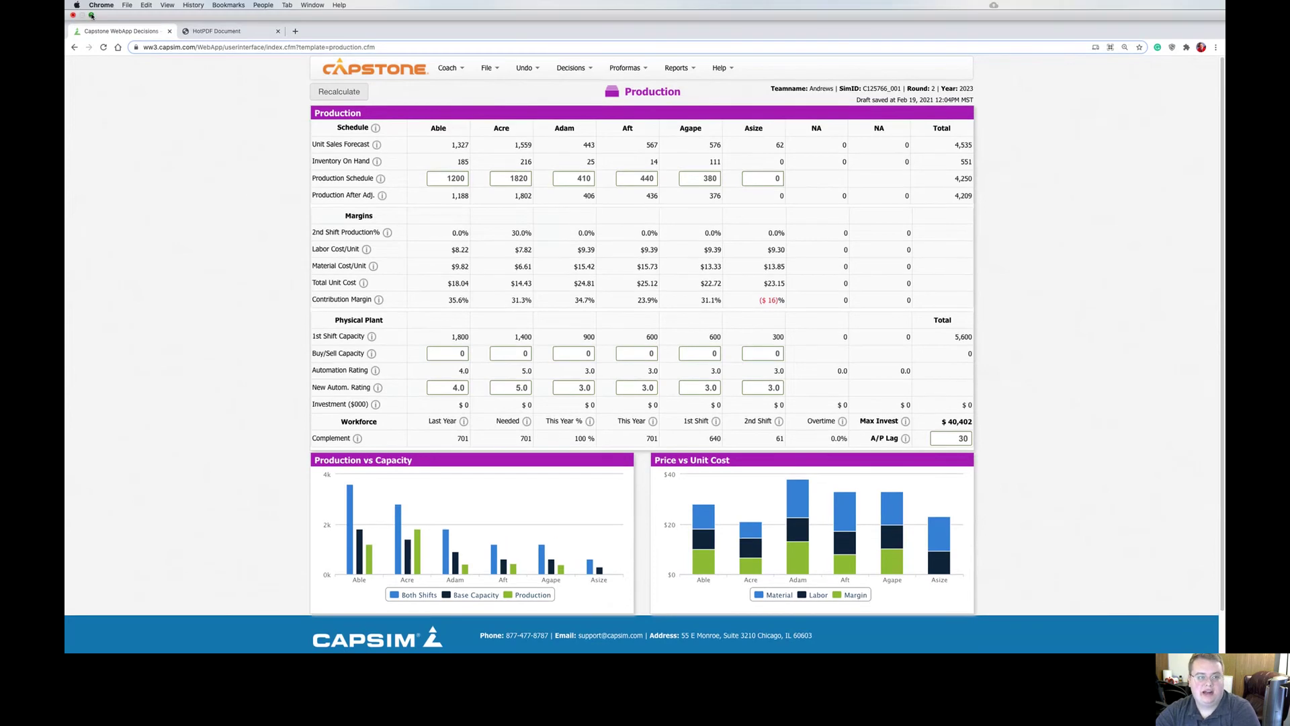
{"action": "left_click", "coordinate": [91, 15]}
Close the ideal spots preview in the CapSim Help Files folder and open the Marketing Resources document.
{"action": "left_click", "coordinate": [176, 23]}
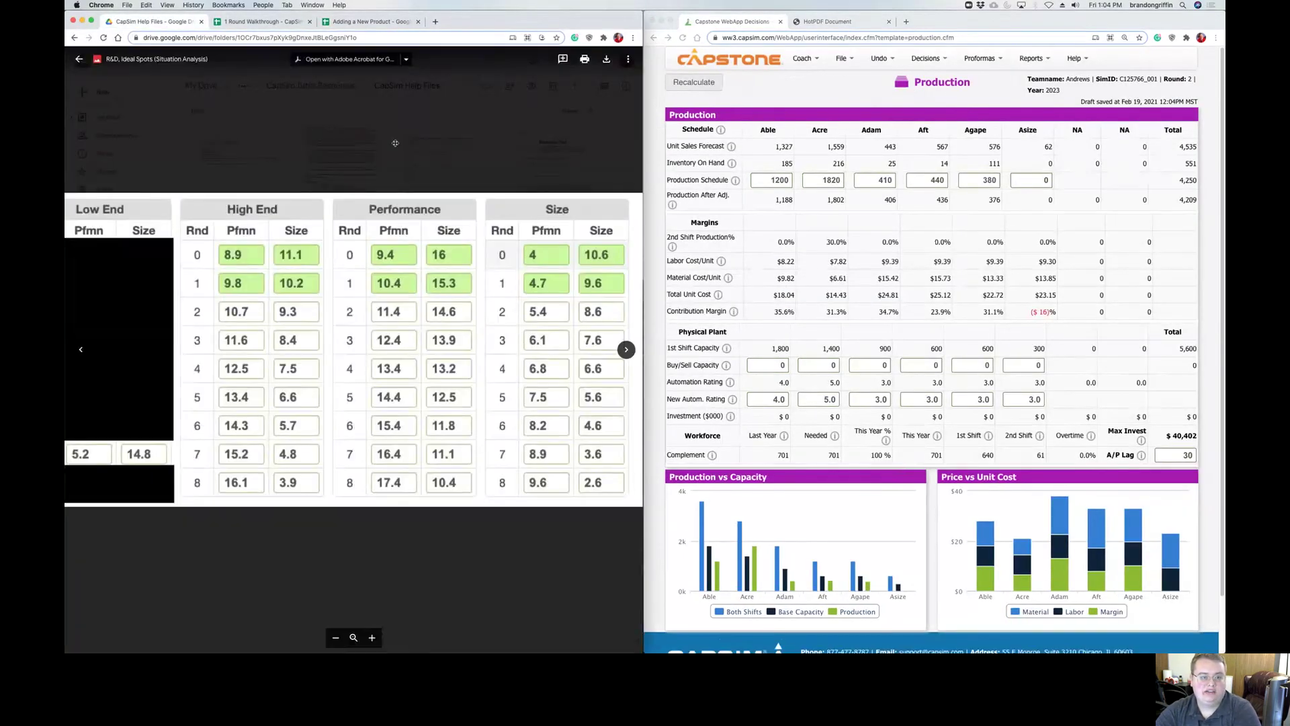
{"action": "key", "text": "Escape"}
{"action": "left_click", "coordinate": [543, 215]}
{"action": "double_click", "coordinate": [540, 214]}
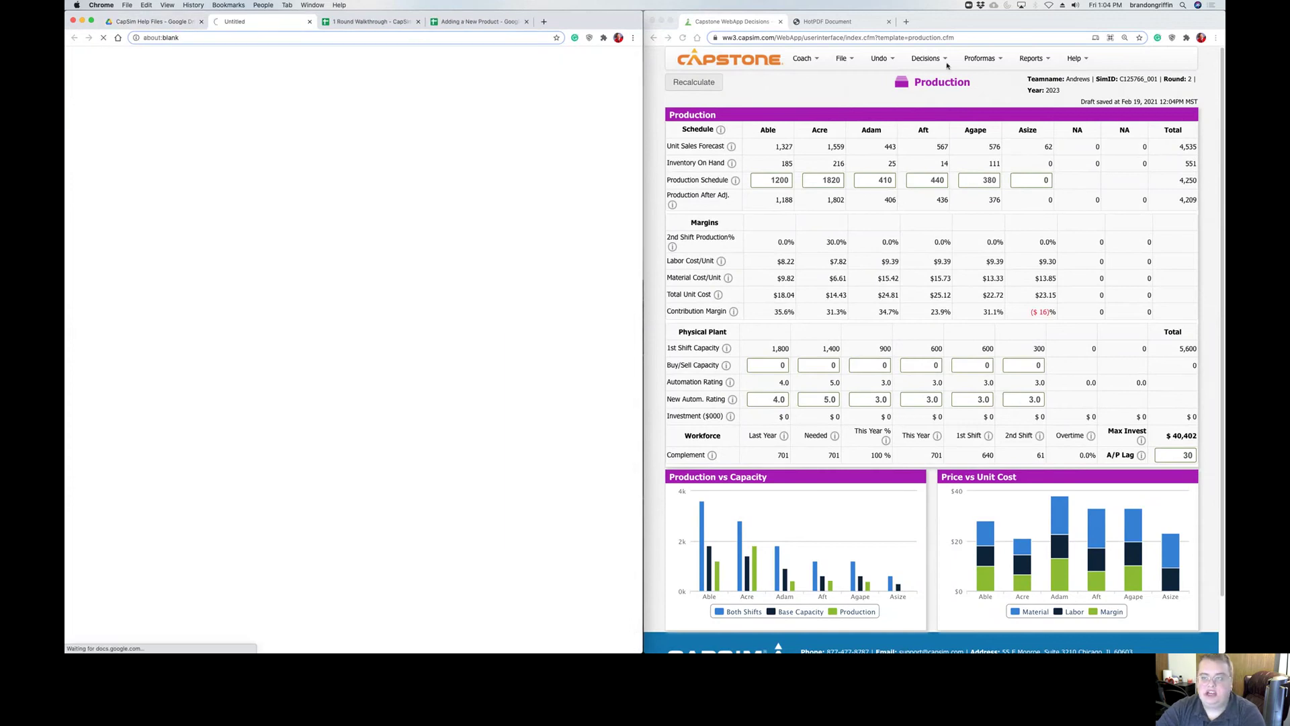
Open Capstone's Marketing decisions and read the Promotion Budget tips in the Marketing Resources document.
{"action": "left_click", "coordinate": [928, 59]}
{"action": "left_click", "coordinate": [941, 112]}
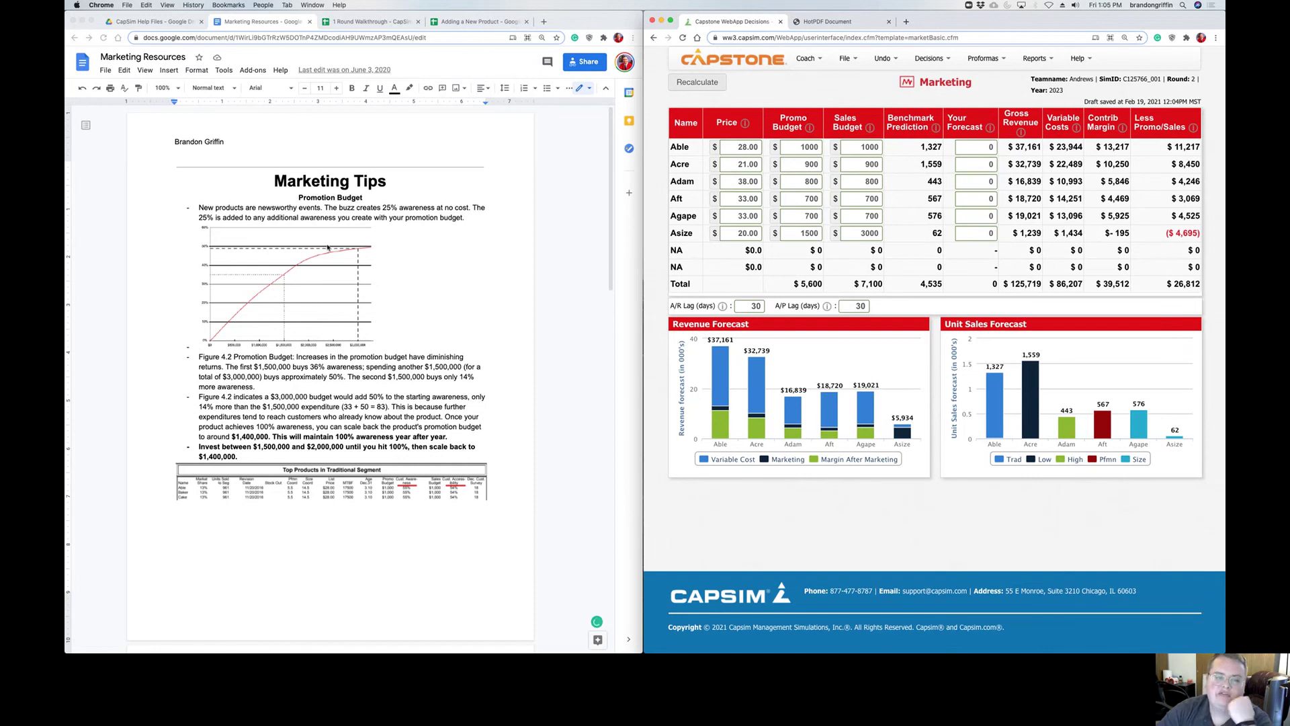
{"action": "scroll", "coordinate": [334, 395], "scroll_direction": "down", "scroll_amount": 1}
{"action": "left_click", "coordinate": [264, 407]}
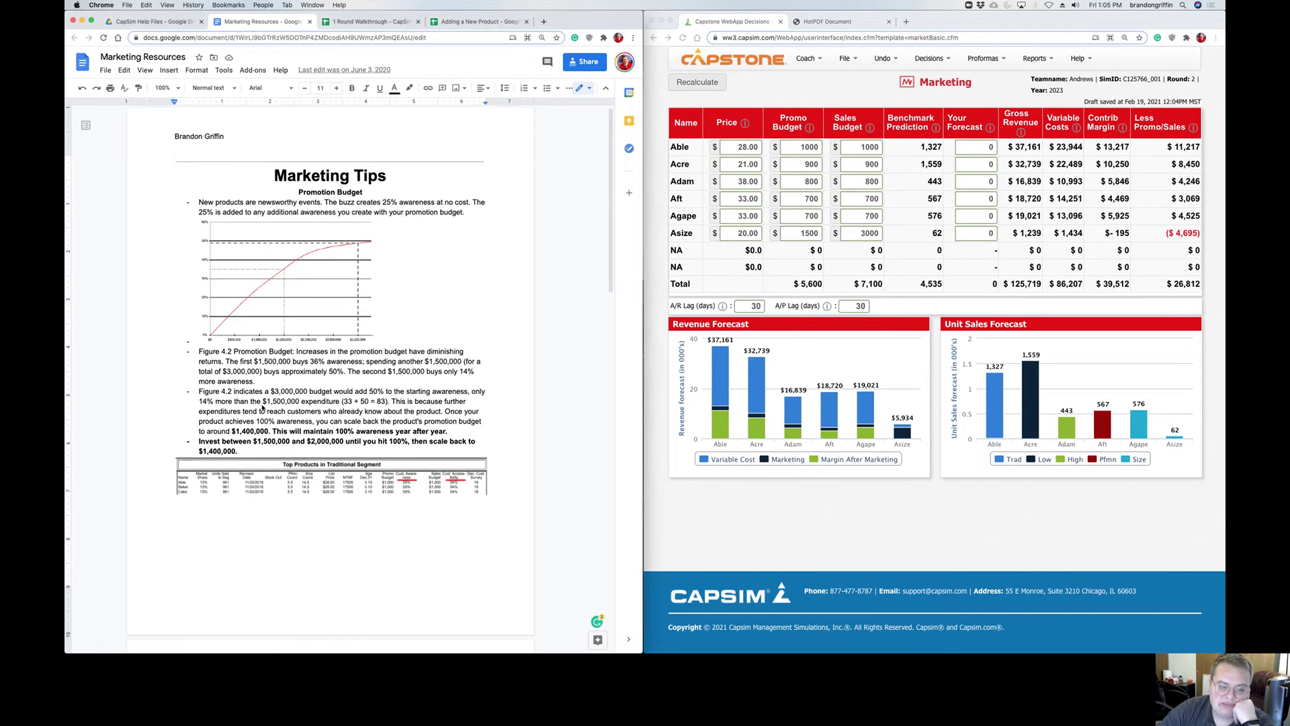
{"action": "mouse_move", "coordinate": [265, 401]}
{"action": "left_mouse_down"}
{"action": "mouse_move", "coordinate": [311, 402]}
{"action": "mouse_move", "coordinate": [266, 401]}
{"action": "left_mouse_up"}
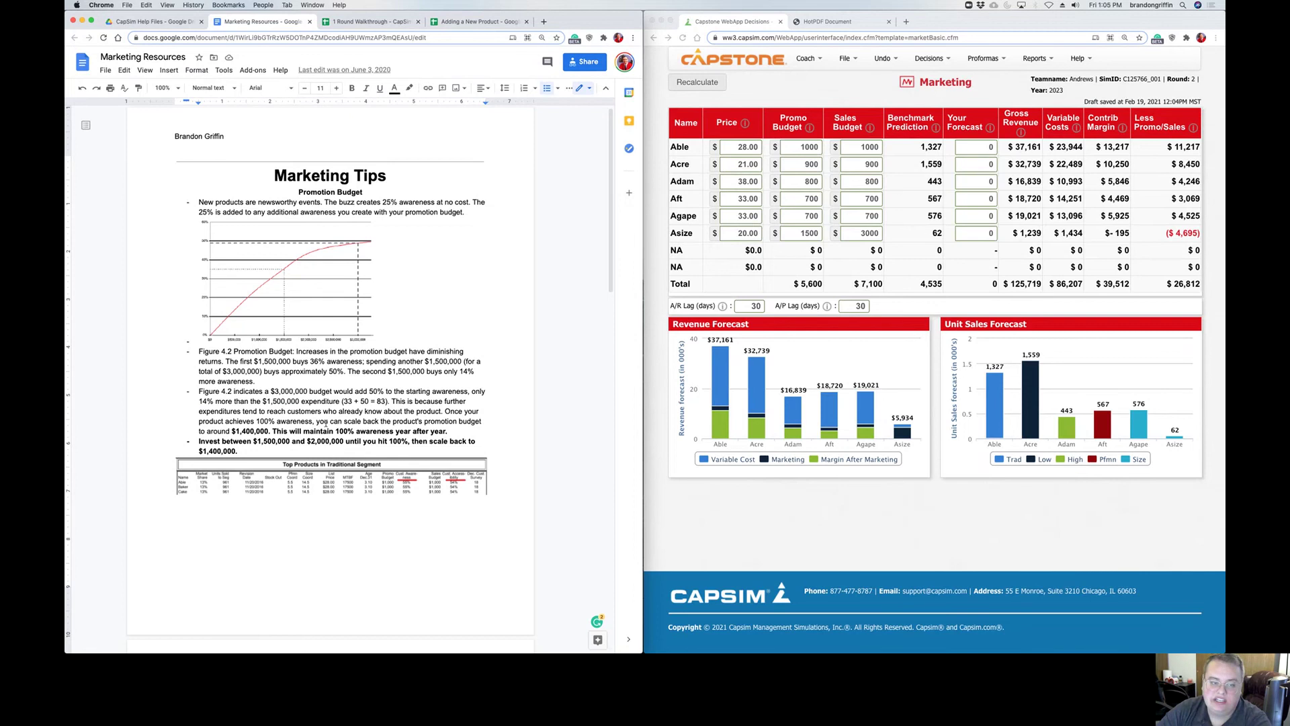
Read the Sales Budget guidance for one and two products in Marketing Resources and compare it with Capstone's sales budgets.
{"action": "scroll", "coordinate": [327, 423], "scroll_direction": "down", "scroll_amount": 6}
{"action": "scroll", "coordinate": [355, 398], "scroll_direction": "down", "scroll_amount": 2}
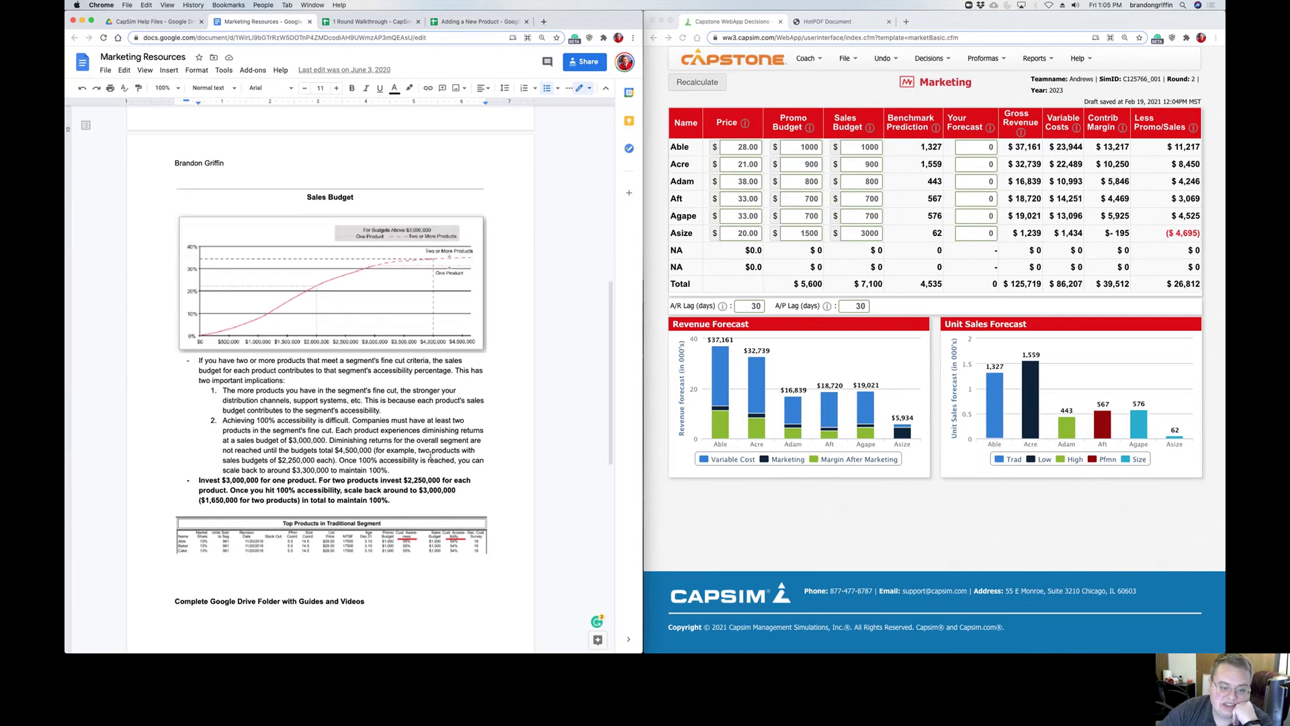
{"action": "scroll", "coordinate": [431, 453], "scroll_direction": "down", "scroll_amount": 1}
{"action": "scroll", "coordinate": [426, 454], "scroll_direction": "down", "scroll_amount": 1}
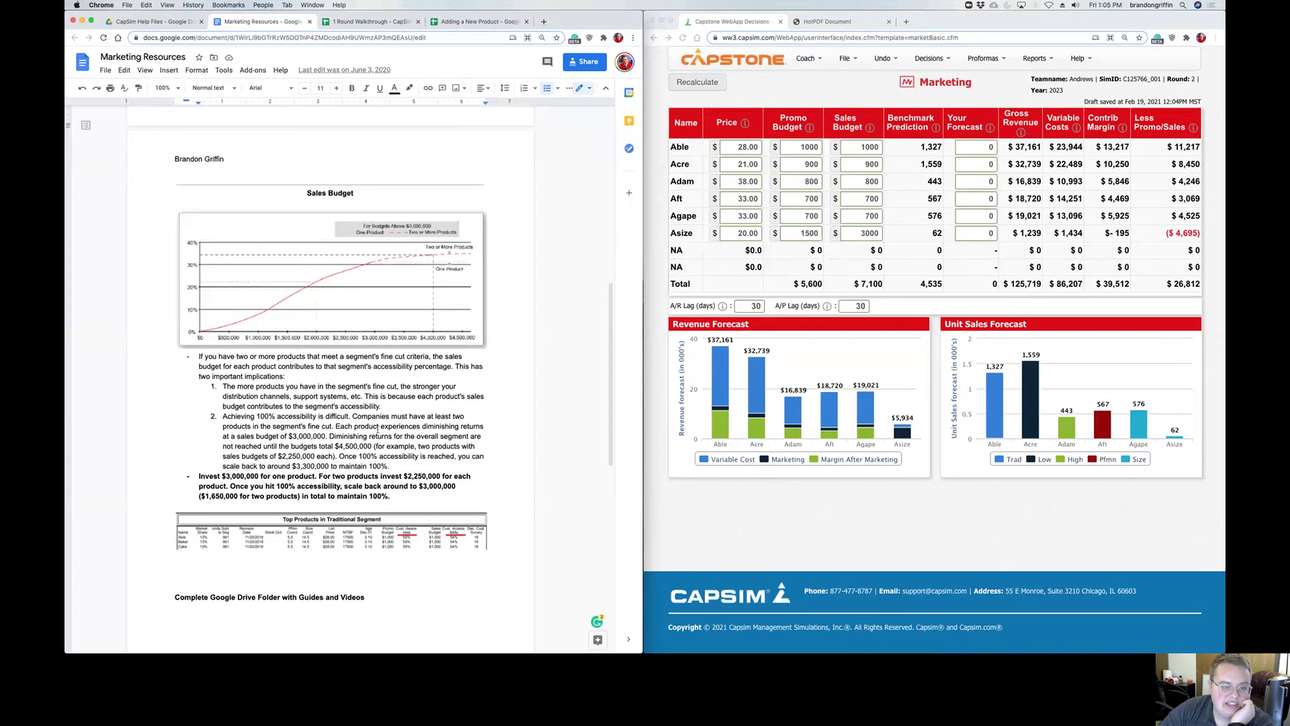
{"action": "scroll", "coordinate": [352, 455], "scroll_direction": "down", "scroll_amount": 1}
{"action": "scroll", "coordinate": [305, 444], "scroll_direction": "down", "scroll_amount": 1}
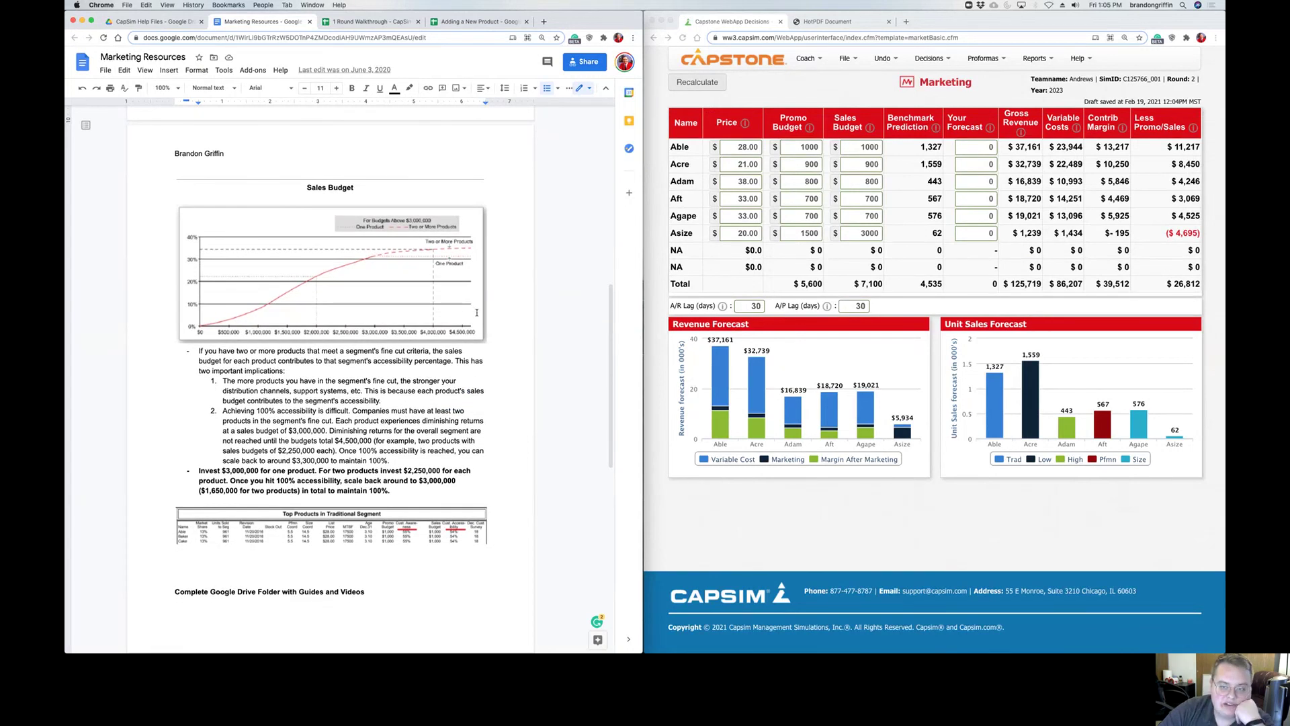
{"action": "left_click", "coordinate": [850, 127]}
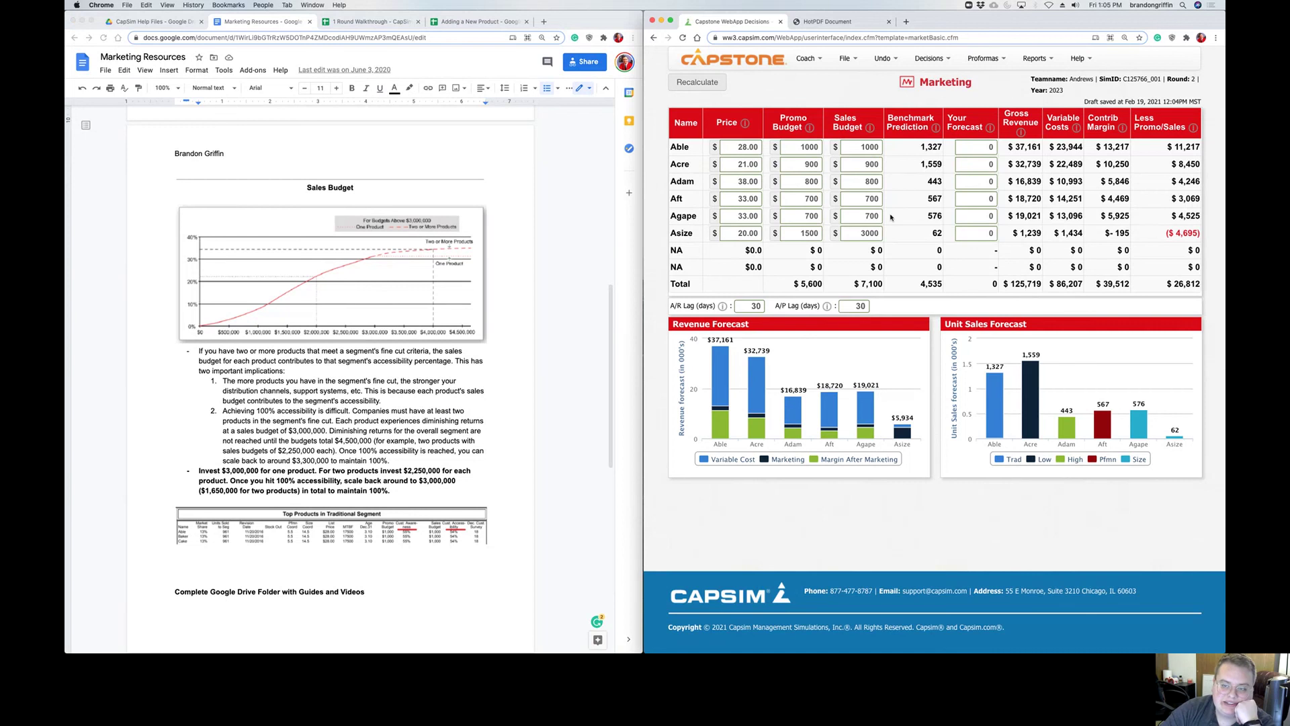
{"action": "left_click", "coordinate": [444, 483]}
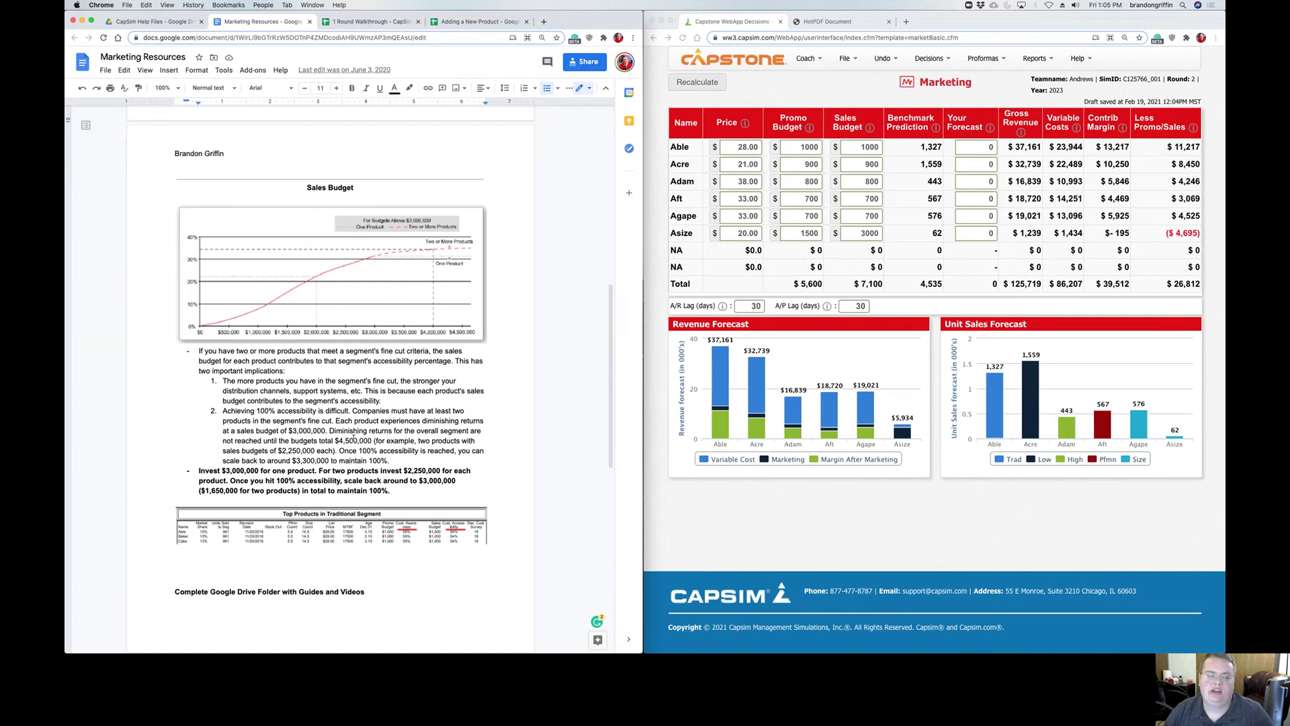
Set the sales budgets of Agape and Asize to 2250 each and recalculate the Marketing decisions.
{"action": "left_click", "coordinate": [853, 219]}
{"action": "double_click", "coordinate": [857, 214]}
{"action": "type", "text": "2250"}
{"action": "key", "text": "Tab"}
{"action": "type", "text": "2250"}
{"action": "key", "text": "Return"}
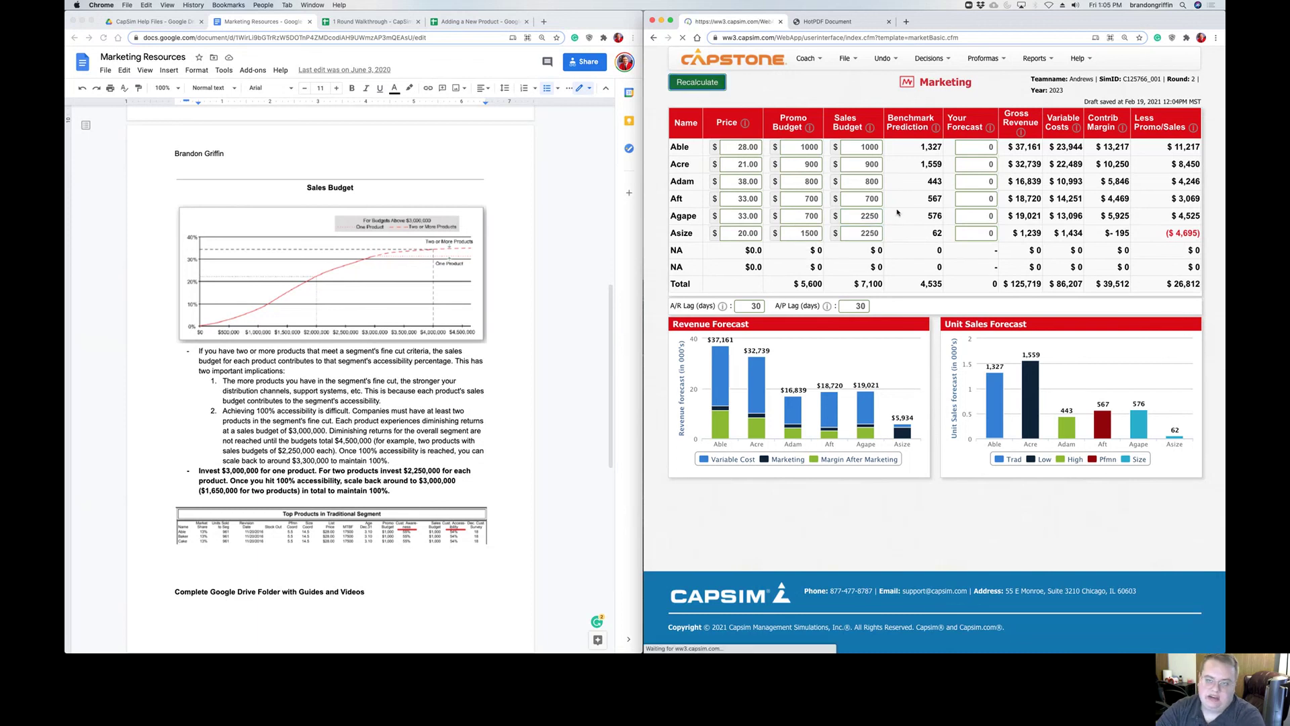